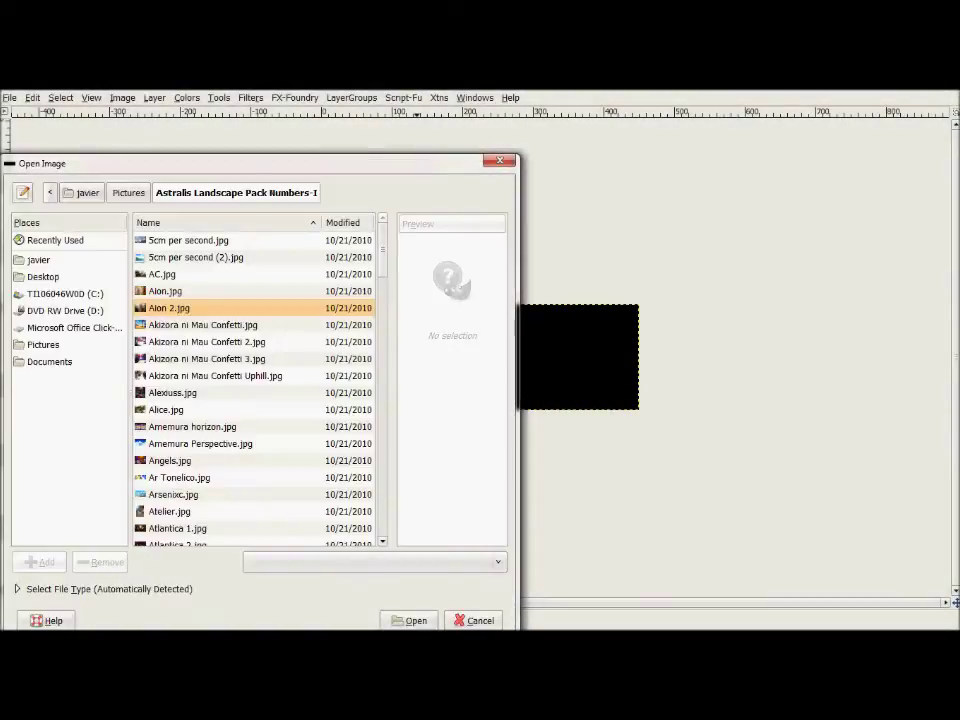
Load Xanxus.png from Pictures as a layer and bring up its 600 × 450 Scale dialog.
key(BackSpace)
key(Down)
key(Down)
key(Down)
key(Down)
key(Down)
key(Down)
key(Down)
key(Down)
key(Down)
key(Down)
key(Down)
key(Down)
key(Down)
key(Down)
key(Down)
key(Down)
key(Down)
key(Down)
key(Down)
key(Down)
key(Down)
key(Down)
key(Down)
key(Down)
key(Down)
key(Down)
key(Down)
key(Down)
key(Down)
key(Down)
key(Down)
key(Down)
key(Down)
key(Down)
key(Down)
key(Down)
key(Down)
key(Down)
key(Down)
key(Down)
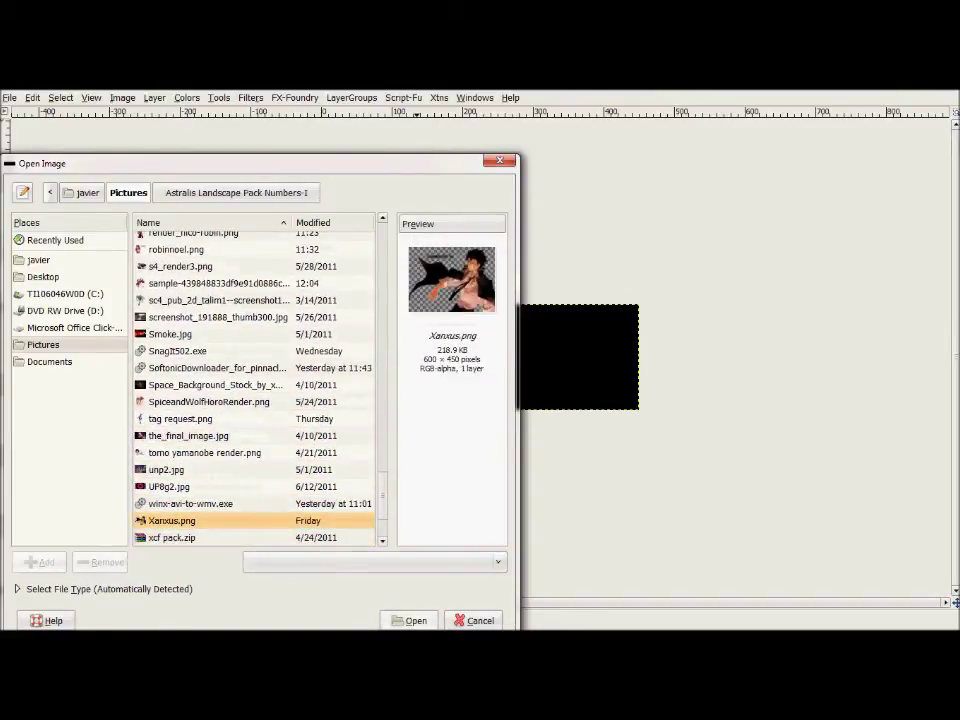
key(Return)
key(shift+t)
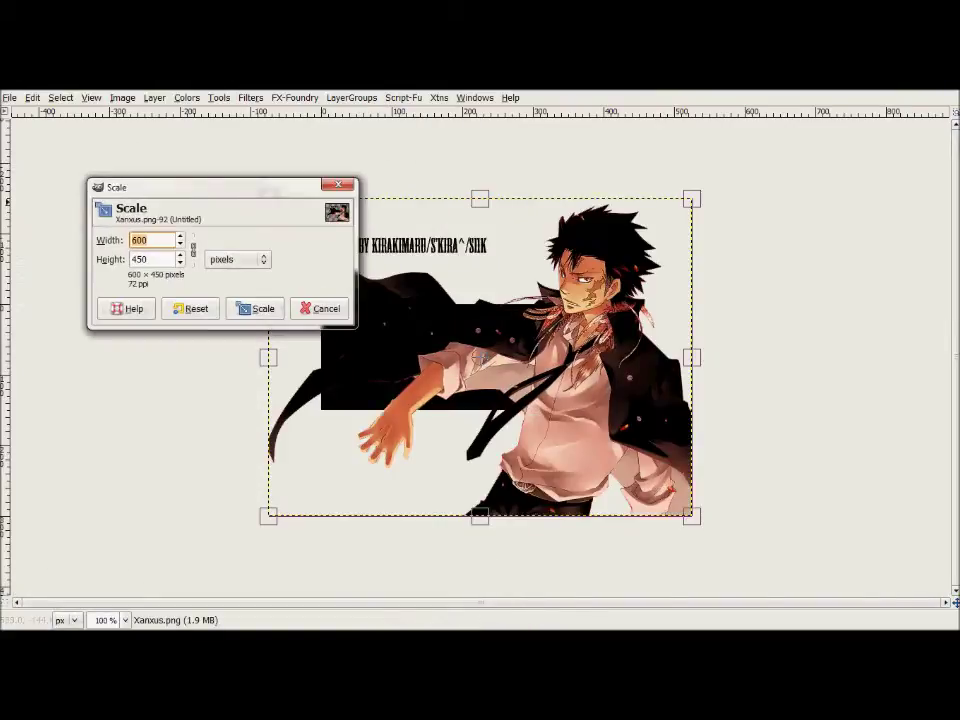
Scale the render to 333 px wide and mask out part of its signature text.
text(333)
key(Return)
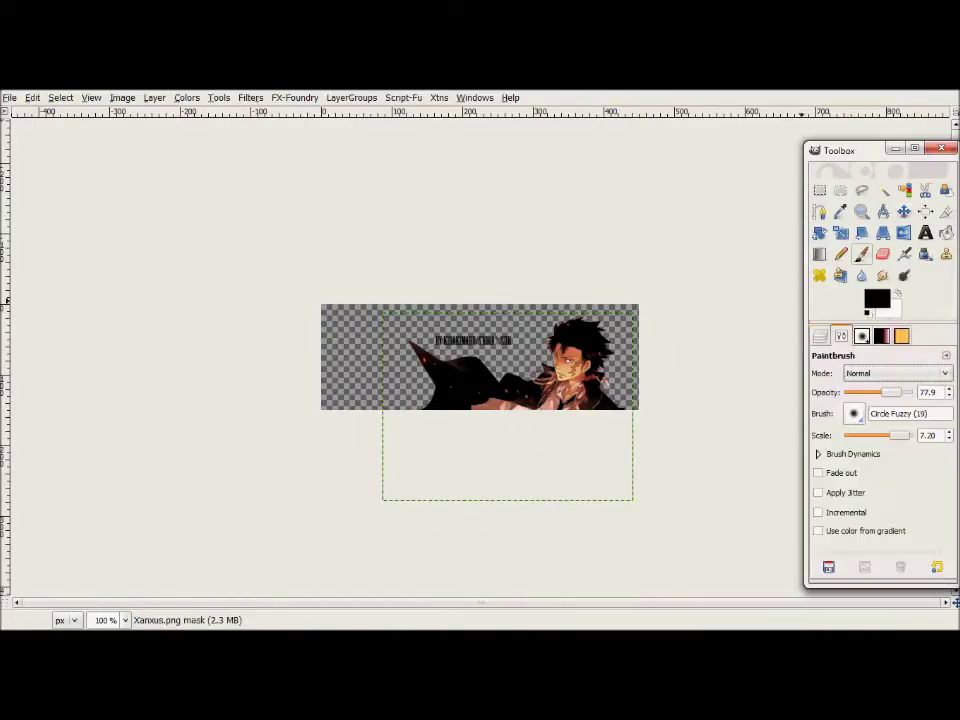
key(Tab)
drag(510, 340, 455, 340)
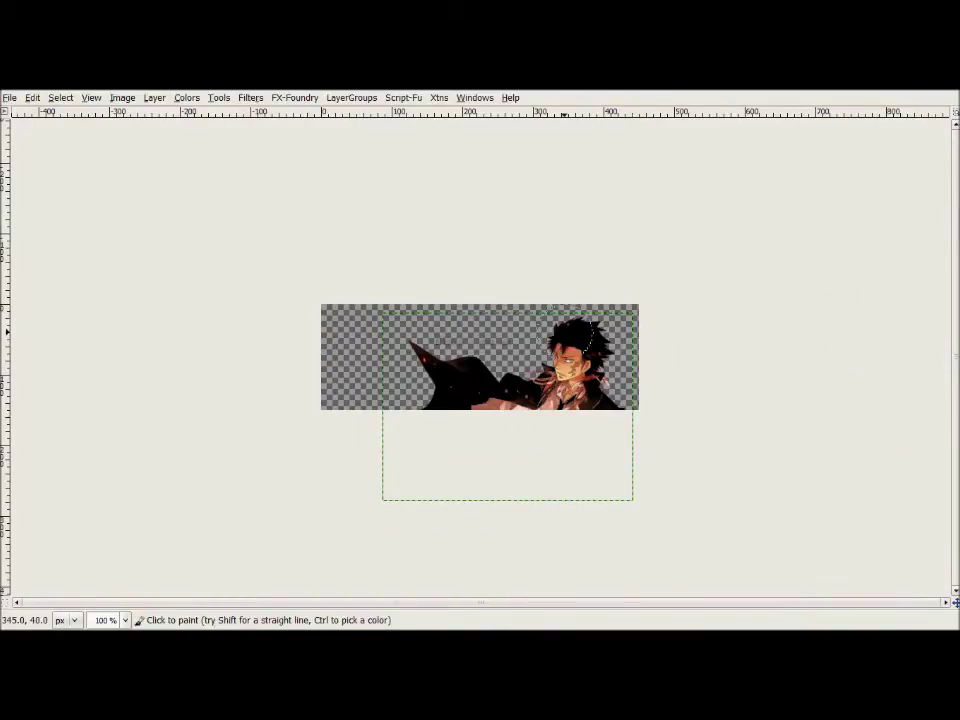
key(Tab)
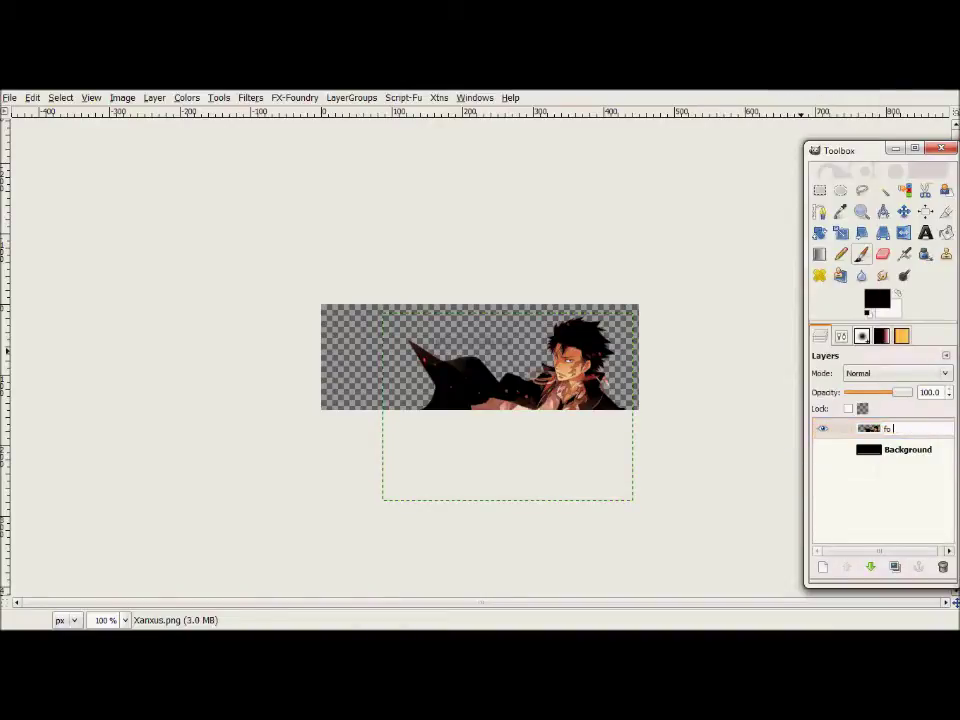
Show the black Background layer and enlarge the focal layer's boundary size.
click(822, 449)
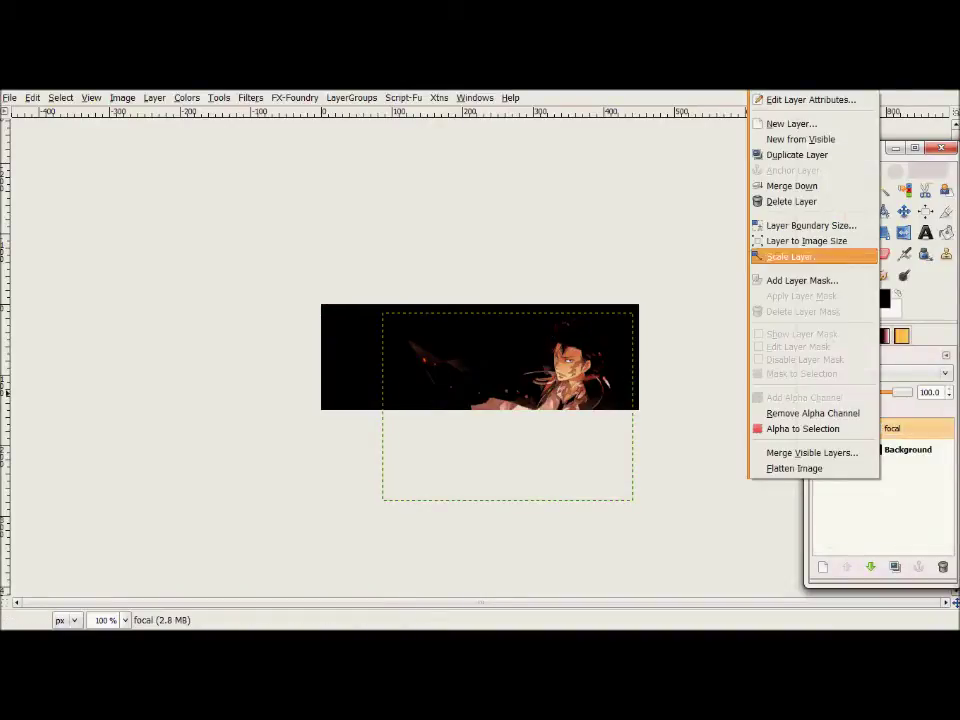
click(810, 225)
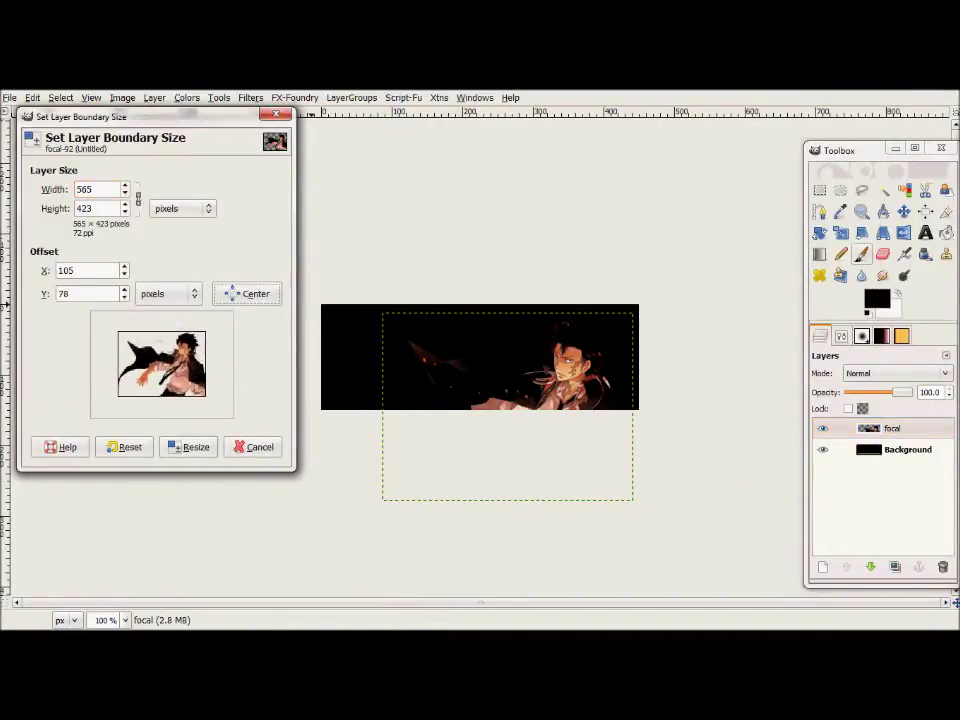
click(189, 447)
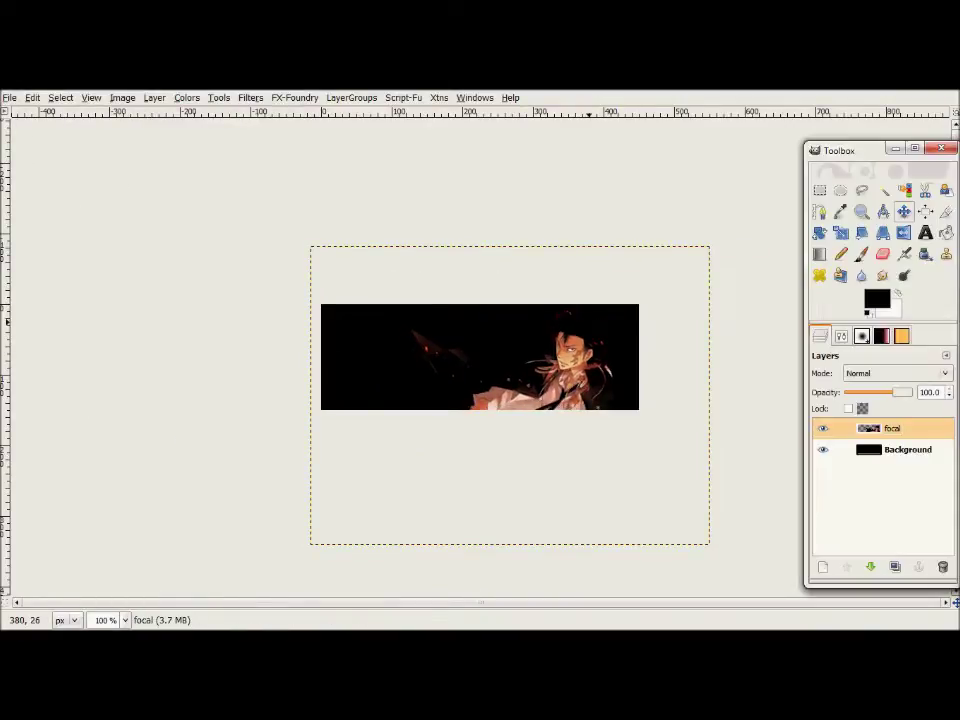
key(ctrl+o)
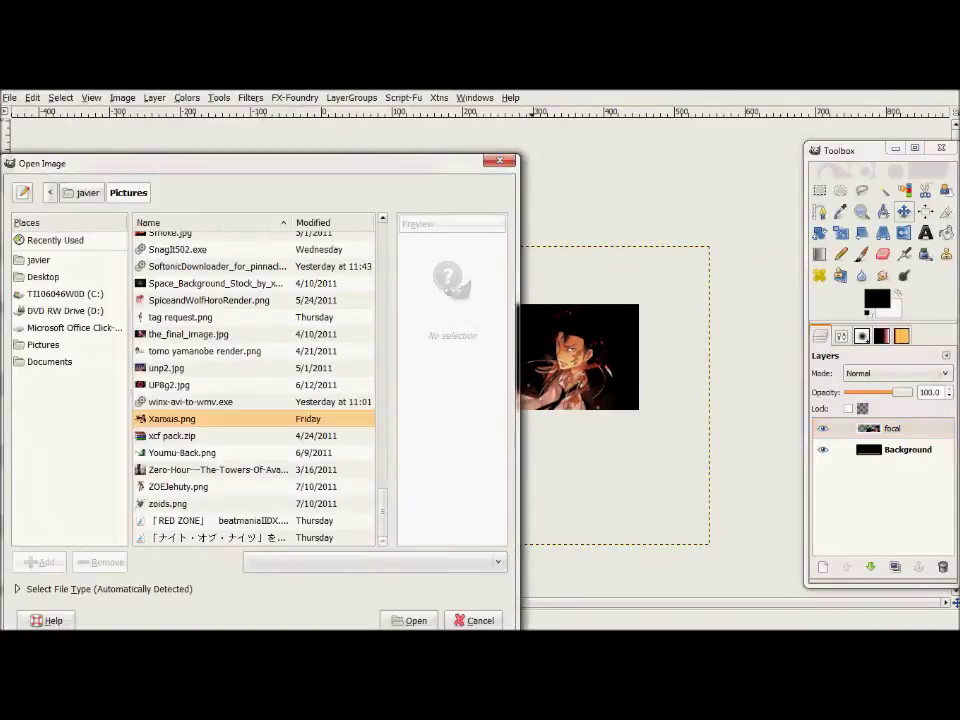
Browse the Creative elegance Stocks folder, previewing images such as 32.jpg, 34.png and 38.jpg.
key(Page_Up)
key(Page_Up)
key(Up)
key(Up)
key(Up)
key(Up)
key(Up)
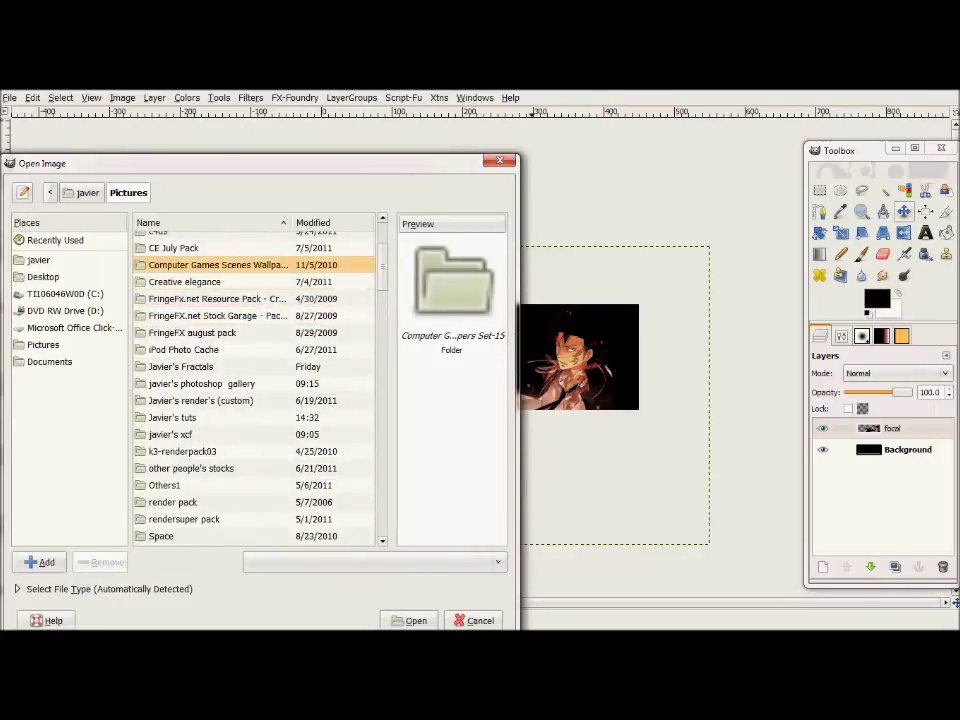
key(Down)
key(Return)
key(Down)
key(Down)
key(Return)
key(Down)
key(Down)
key(Down)
key(Down)
key(Down)
key(Down)
key(Down)
key(Down)
key(Down)
key(Down)
key(Down)
key(Down)
key(Down)
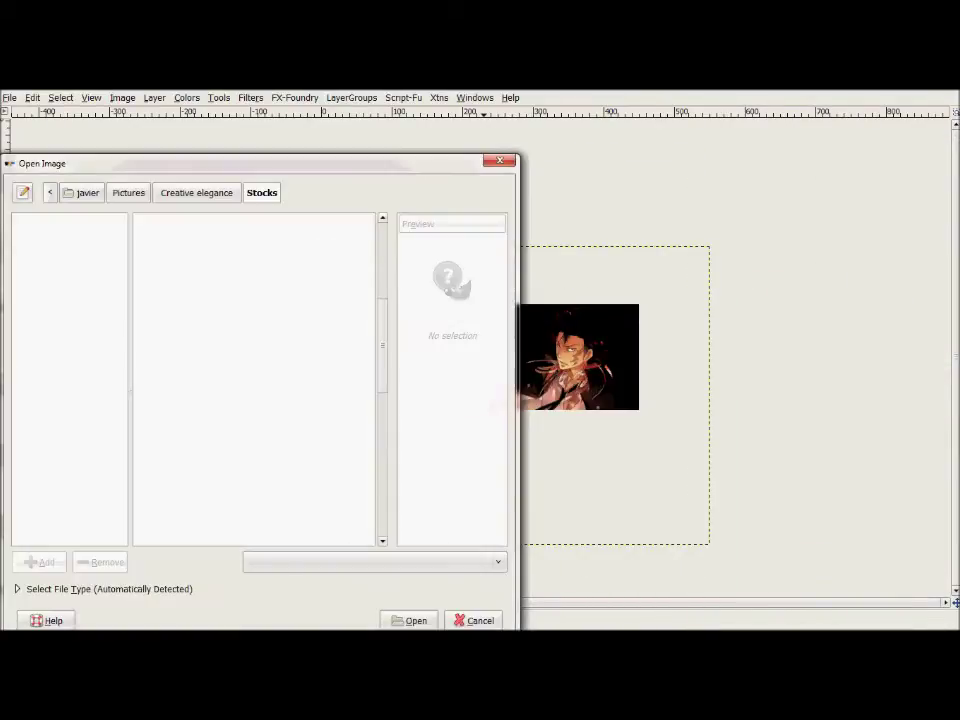
key(Down)
key(Down)
key(Down)
key(Down)
key(Down)
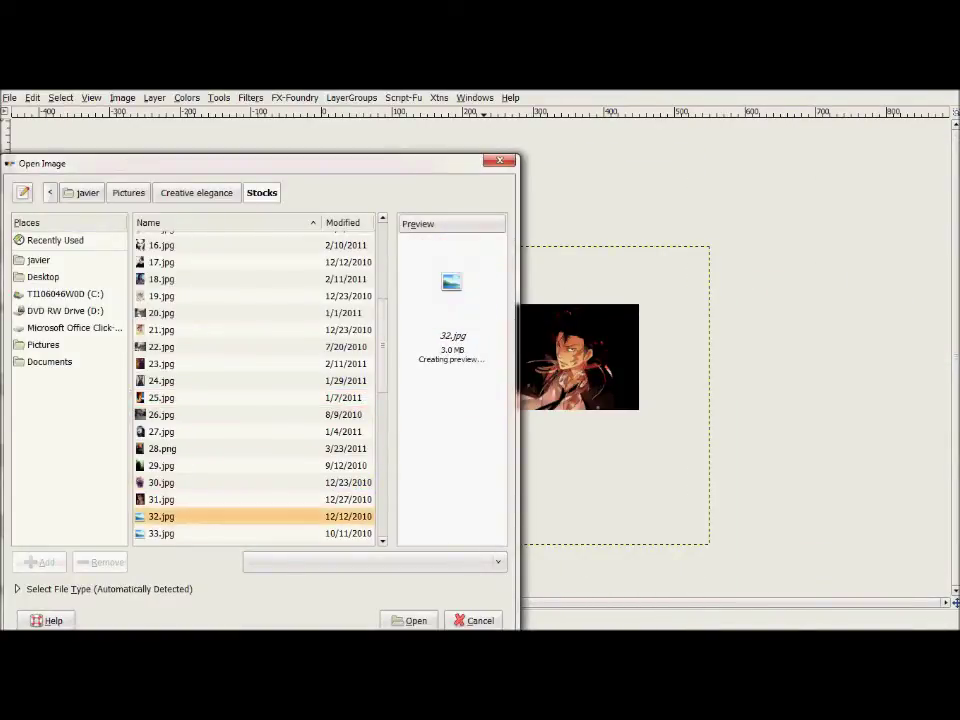
key(Down)
key(Down)
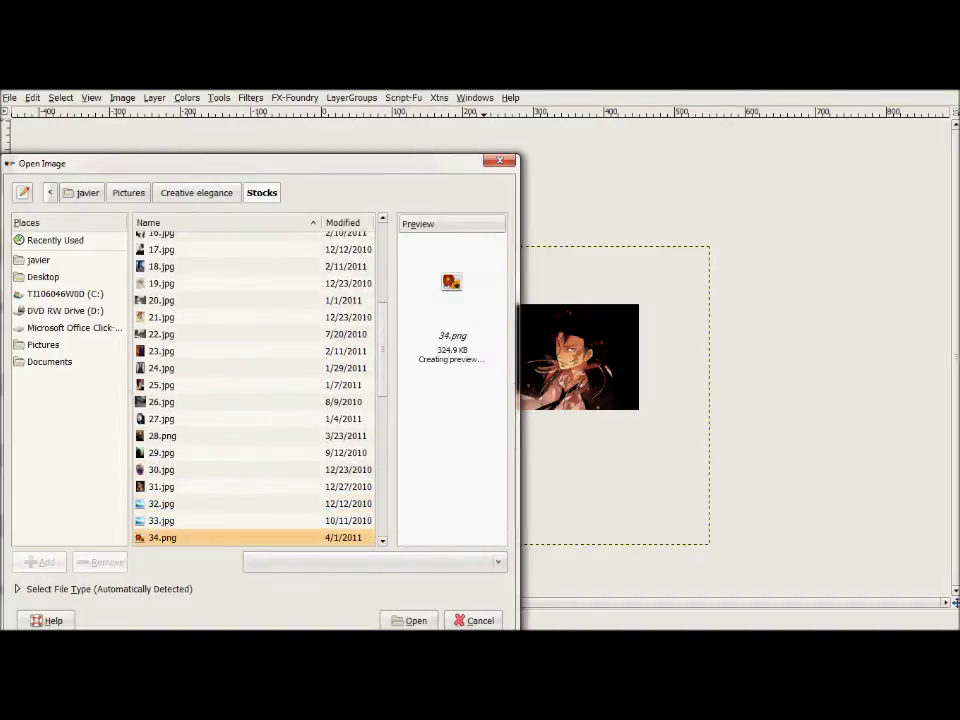
key(Down)
key(Down)
key(Down)
key(Down)
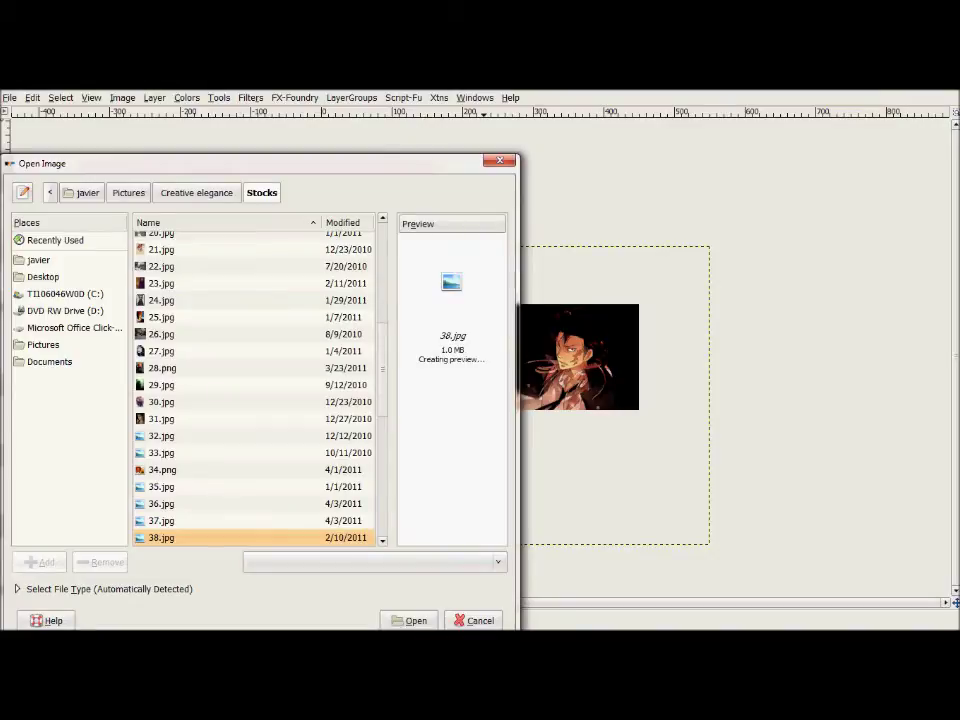
key(Down)
key(BackSpace)
key(BackSpace)
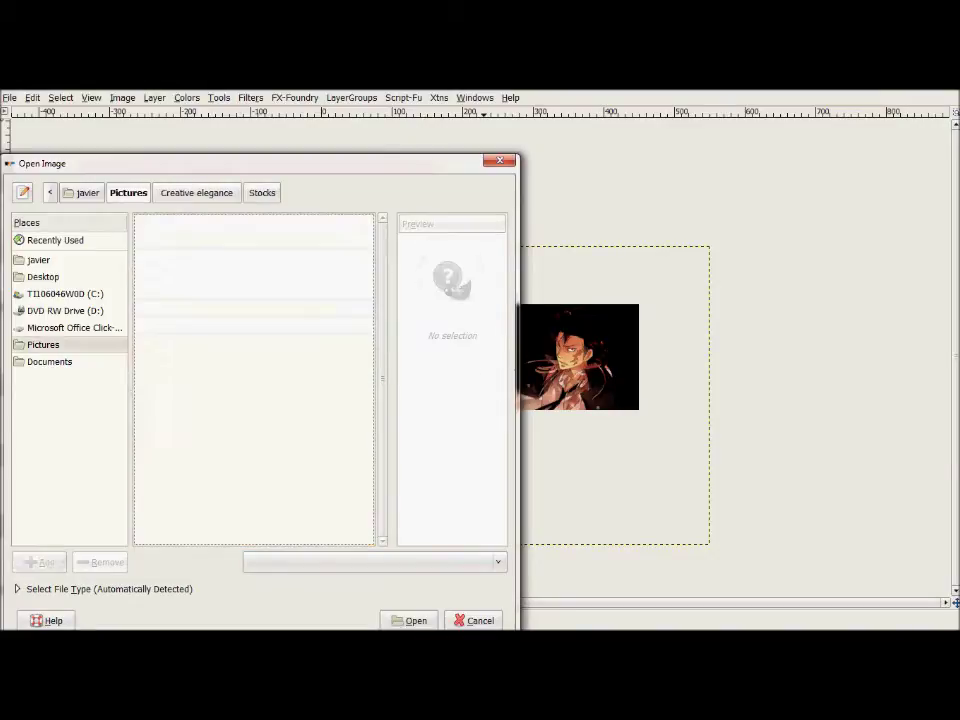
key(Up)
key(Return)
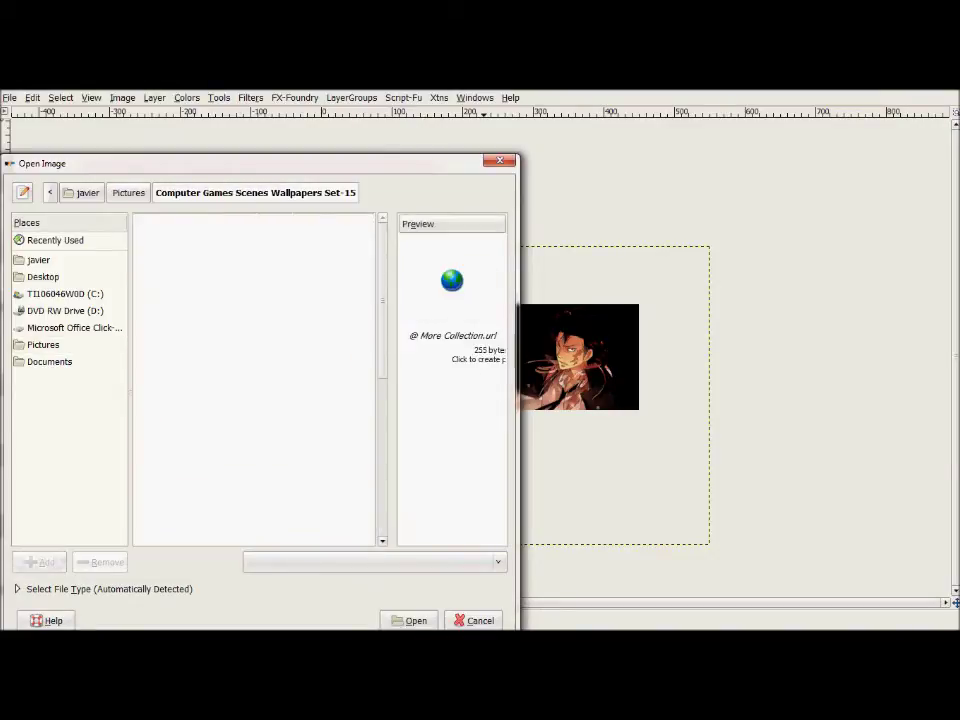
key(Down)
key(Down)
key(Down)
key(Down)
key(Down)
key(Down)
key(Up)
key(Up)
key(Return)
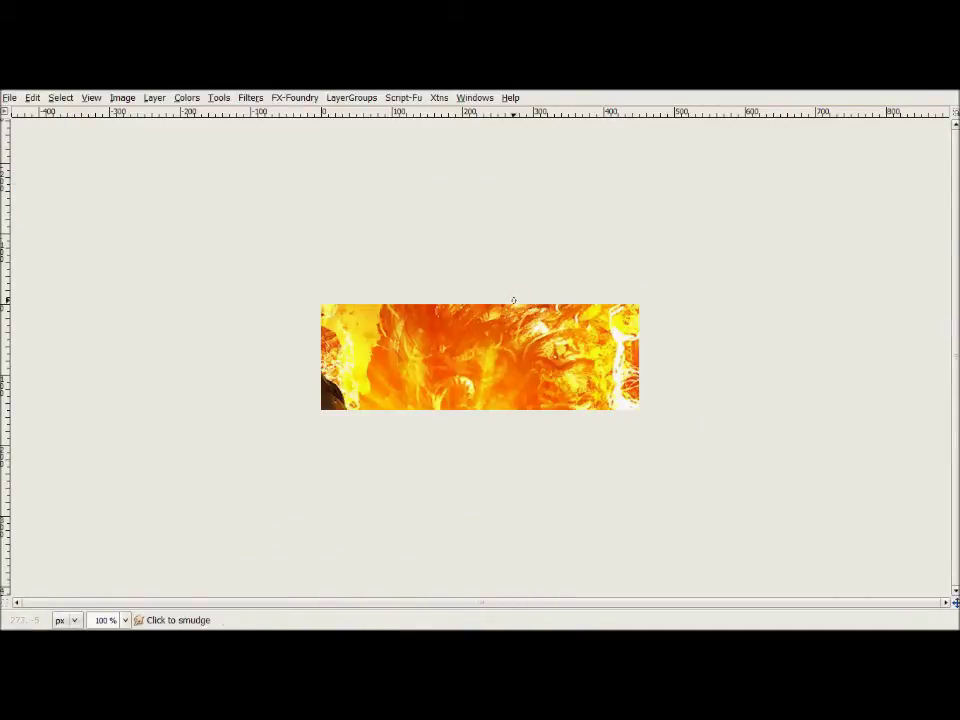
Give the Smudge tool the Vine brush after trying others such as VectorFoliage_26.
key(Tab)
click(841, 336)
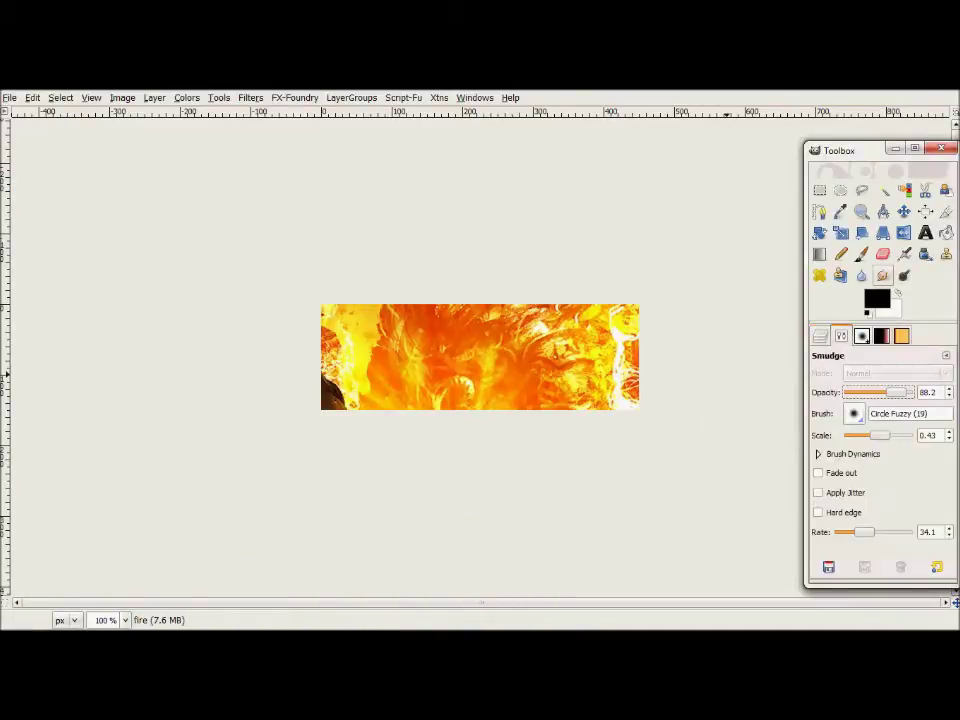
click(862, 336)
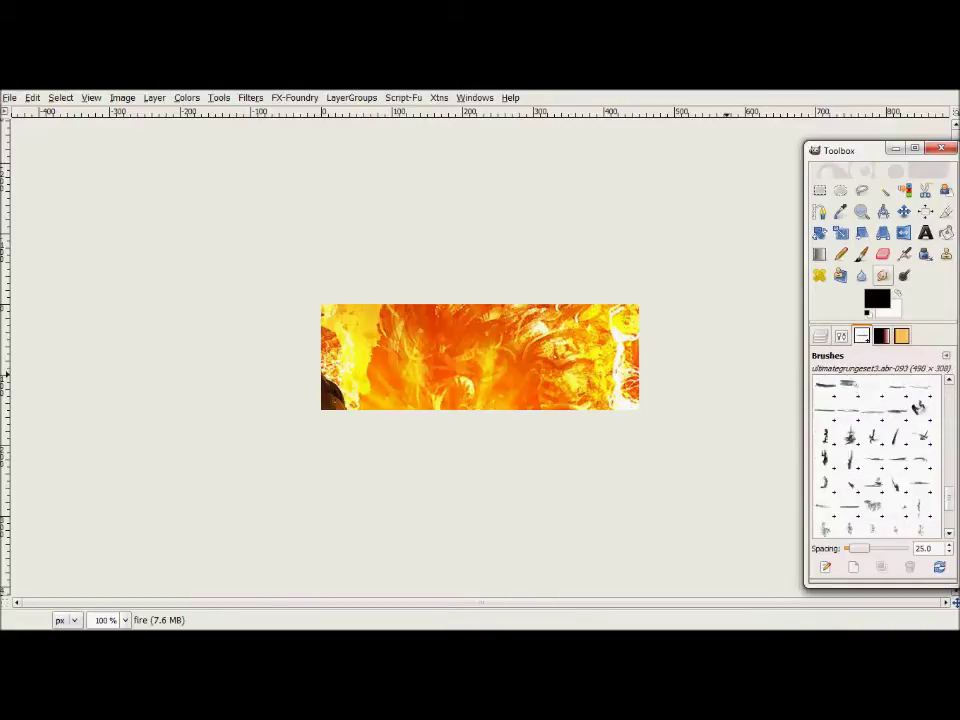
scroll(875, 455, down, 5)
scroll(875, 455, down, 5)
scroll(875, 455, down, 5)
click(848, 524)
scroll(875, 455, down, 5)
scroll(875, 455, down, 5)
click(848, 524)
scroll(875, 455, down, 5)
click(848, 524)
scroll(875, 455, down, 5)
click(824, 477)
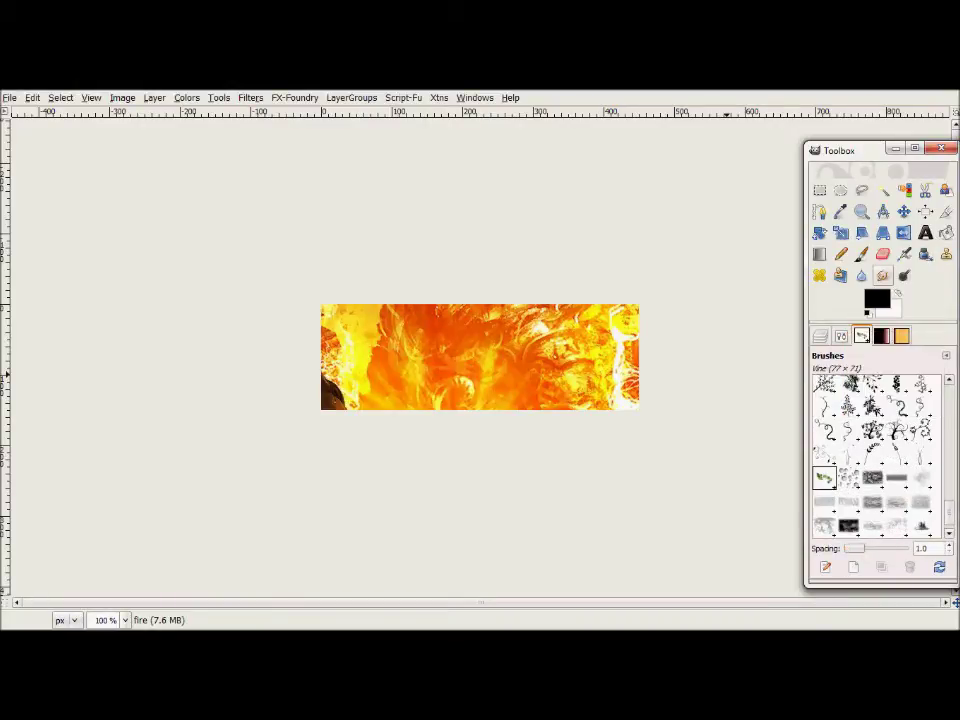
Enable smudge jitter and set the fire layer's blend mode to Screen.
key(s)
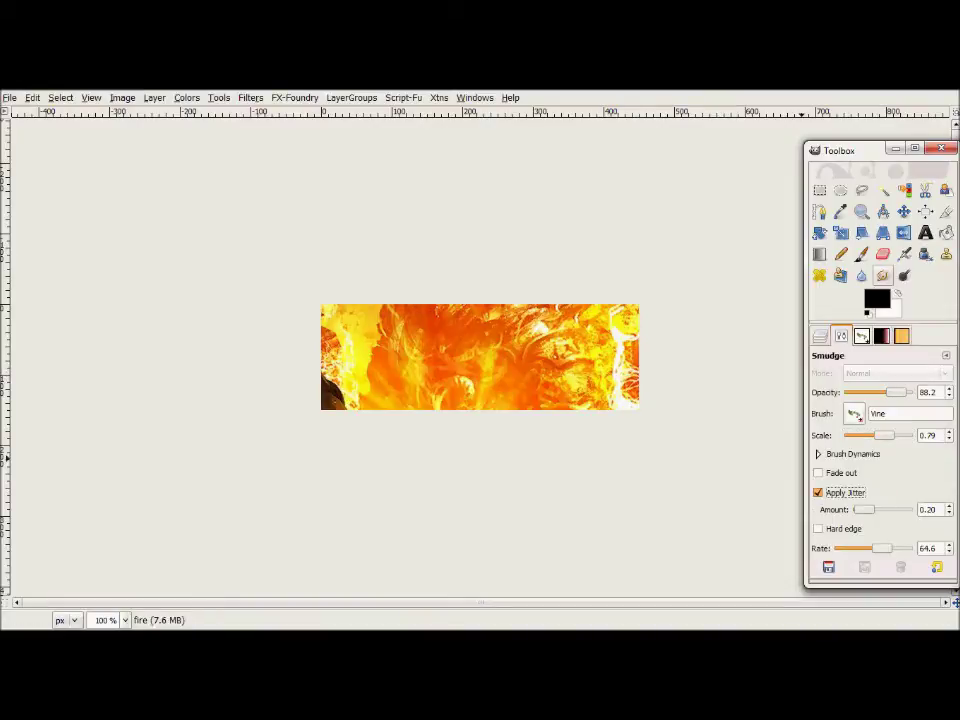
click(818, 472)
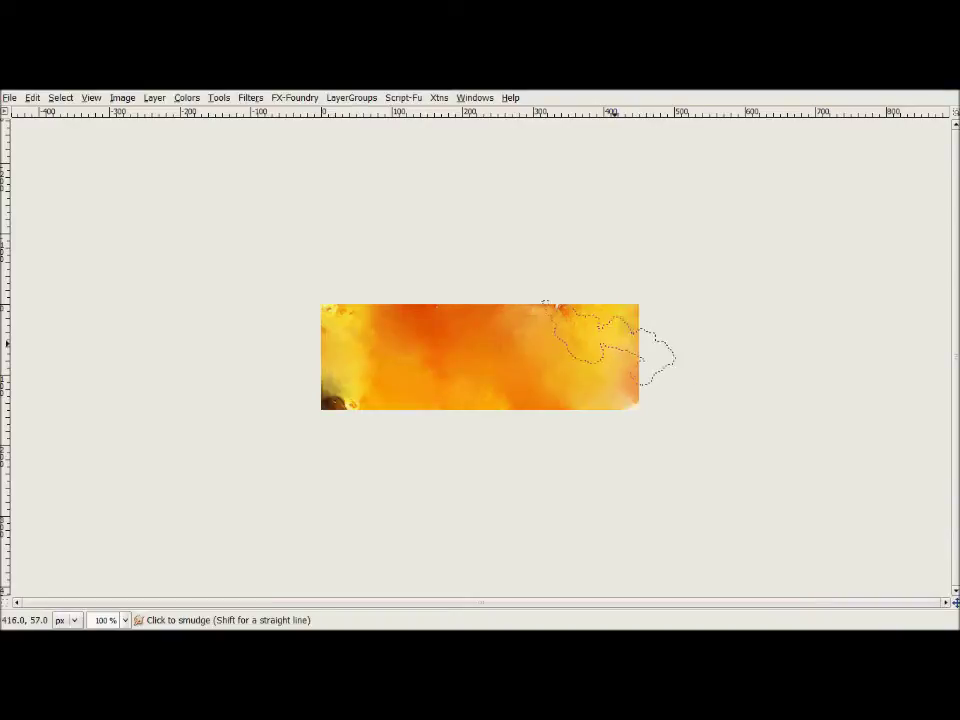
click(895, 373)
click(861, 467)
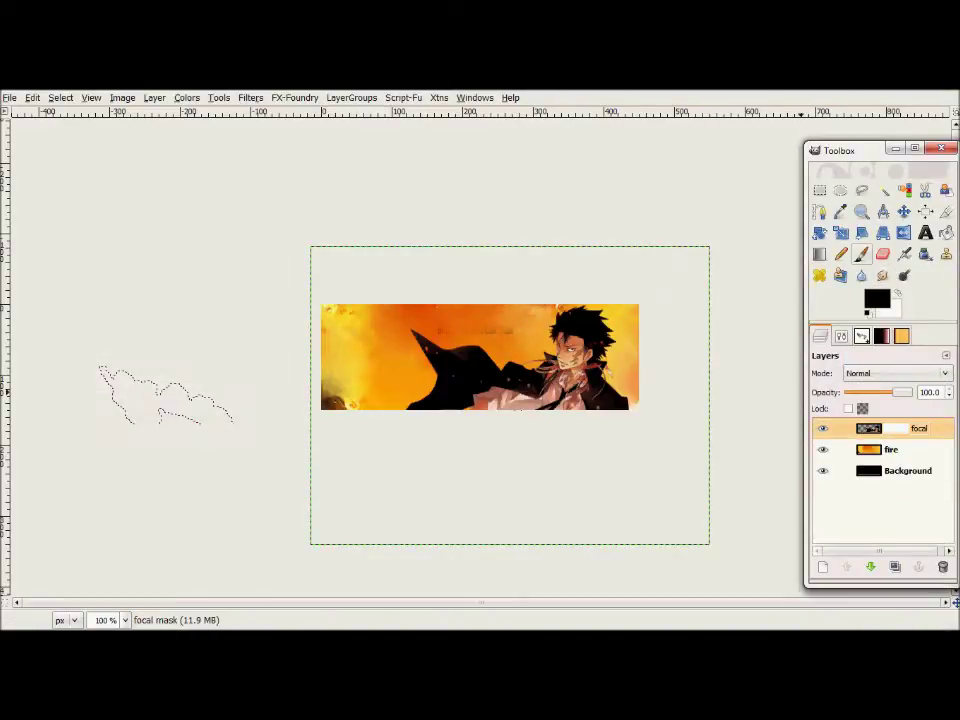
click(861, 336)
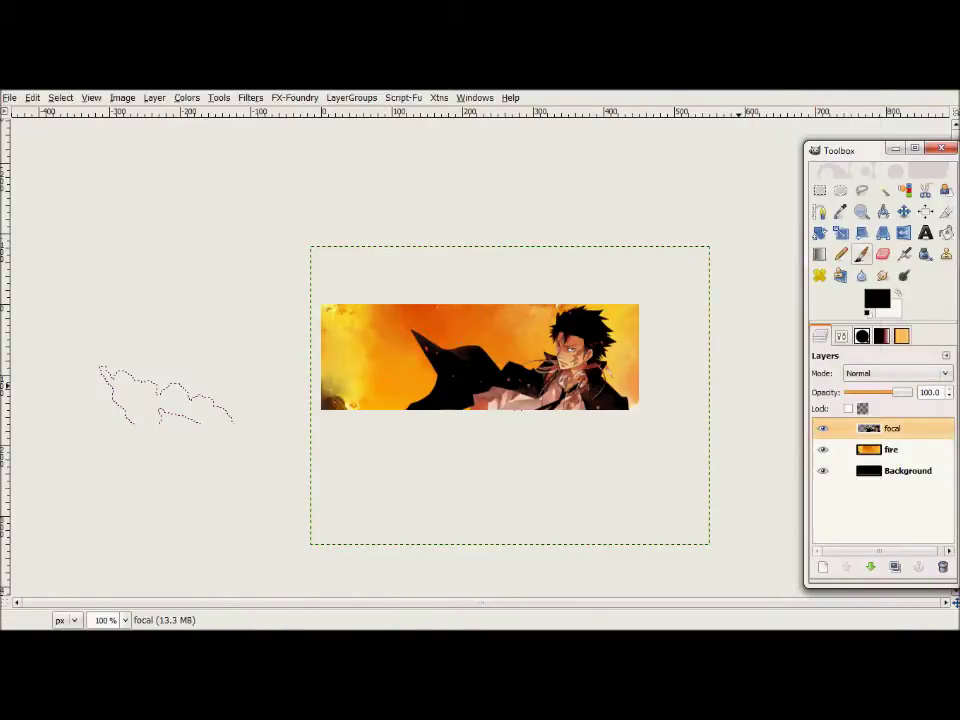
key(ctrl+o)
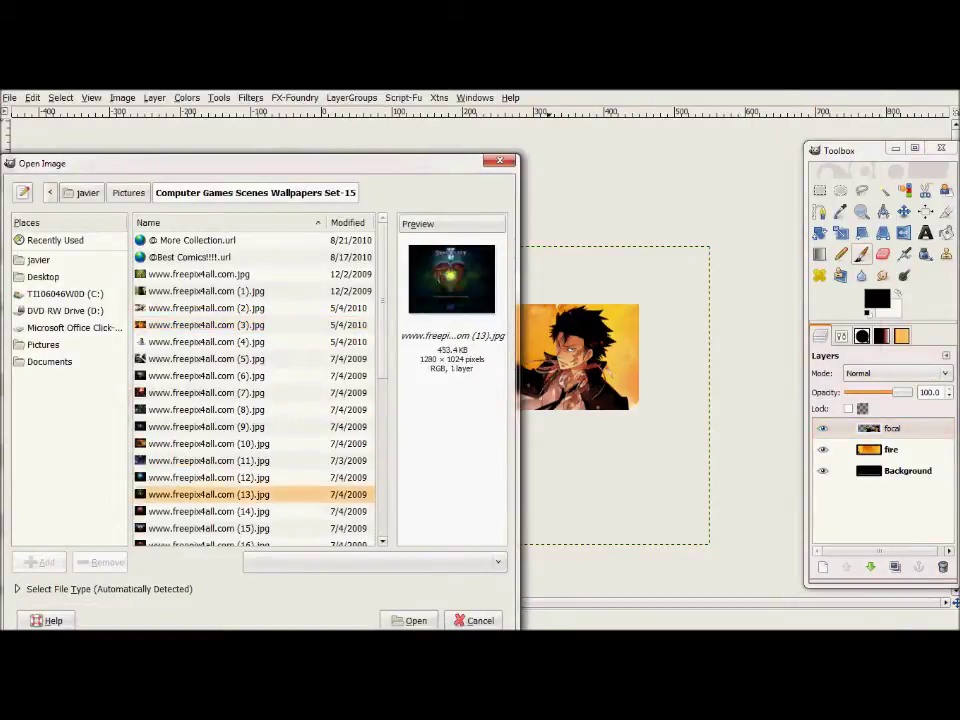
Add wallpaper (19) as a layer with a white mask painted to reveal the character, named 'another modifer'.
key(Down)
key(Down)
key(Down)
key(Return)
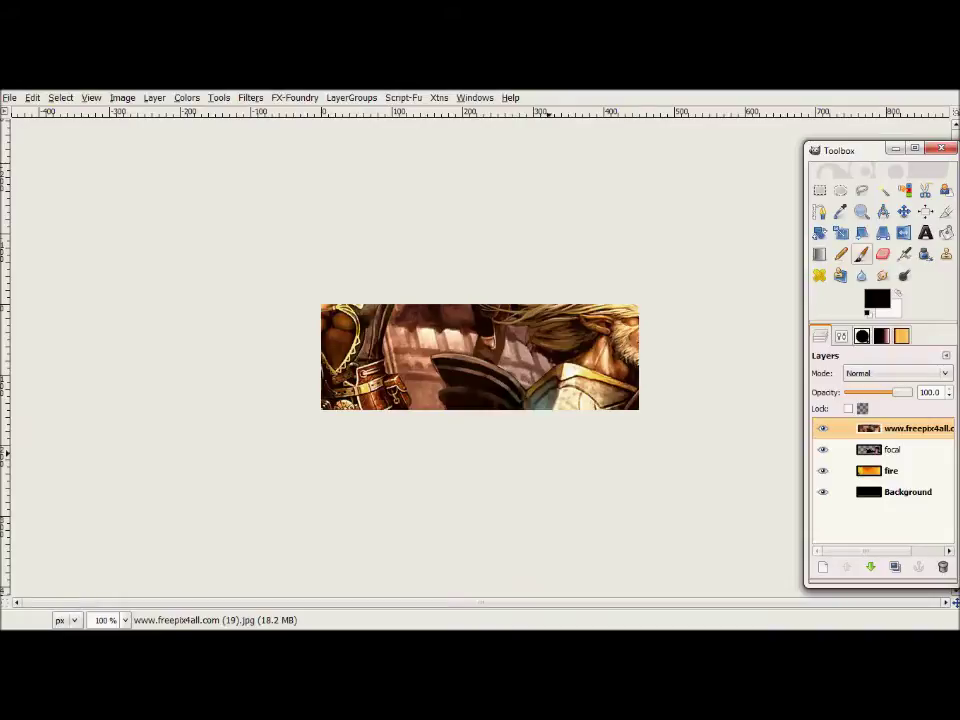
scroll(897, 373, down, 3)
right_click(900, 428)
click(195, 437)
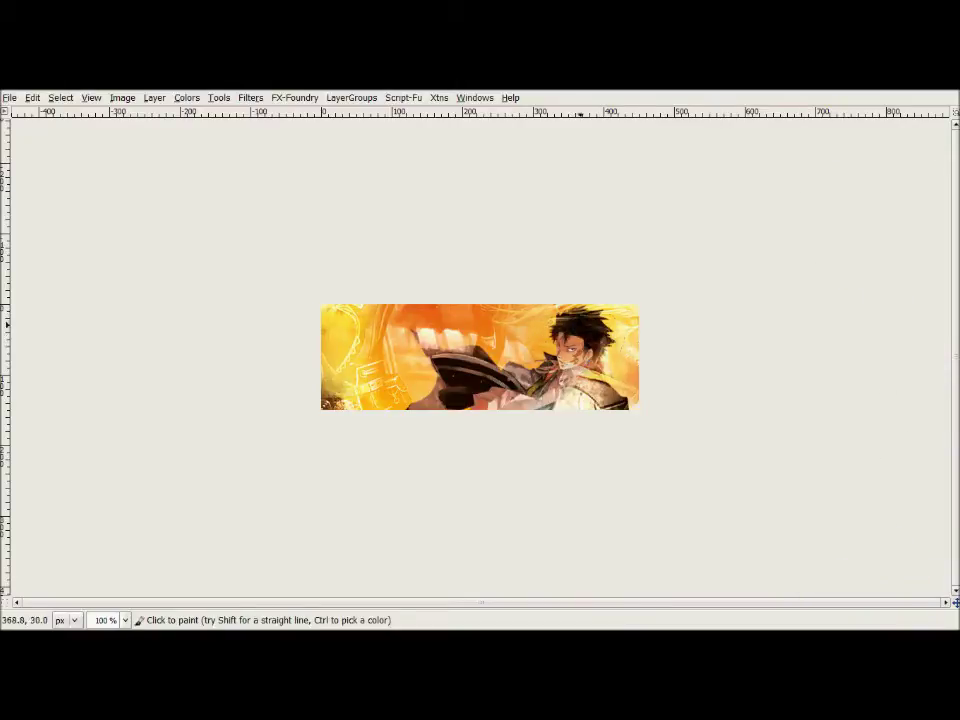
drag(535, 400, 570, 387)
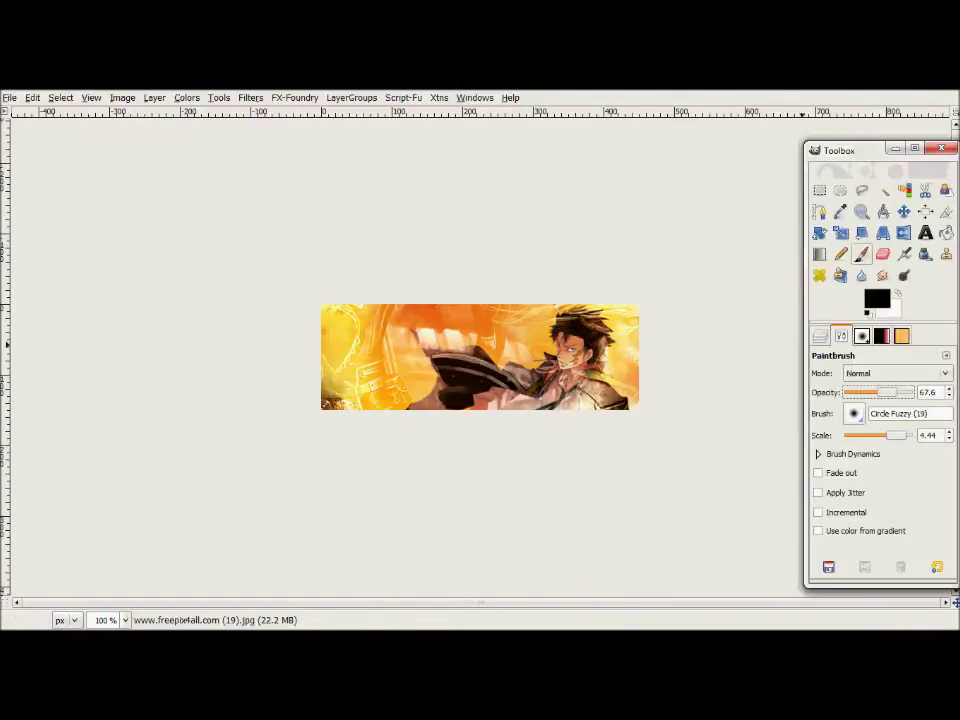
text(another modifer)
click(250, 97)
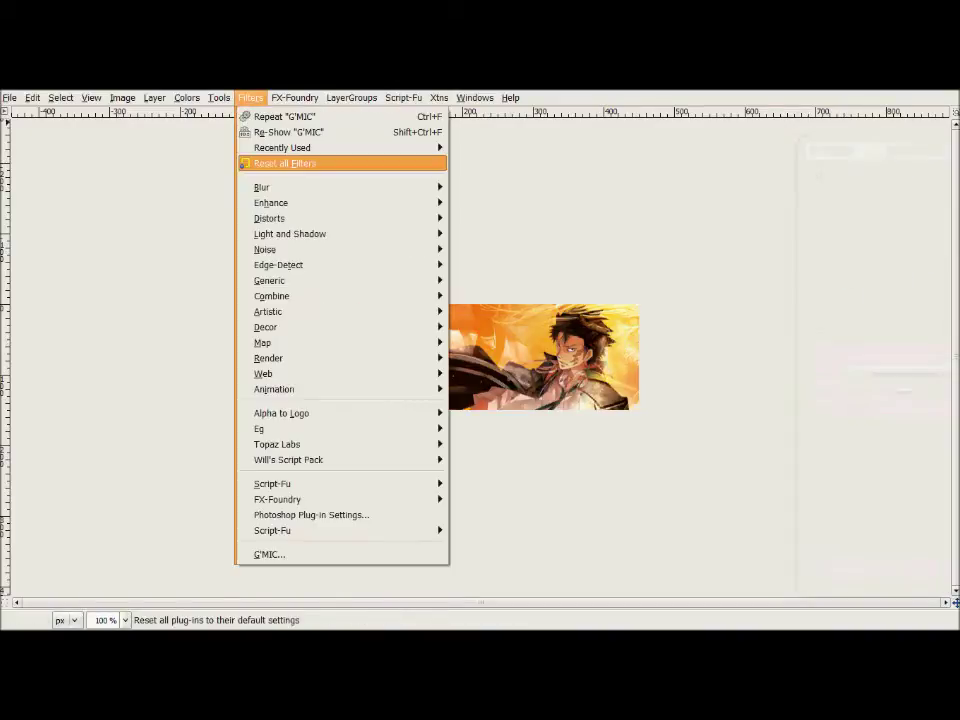
Apply a 2.0 px Gaussian blur to the 'another modifer' layer and return to the Layers list.
click(497, 201)
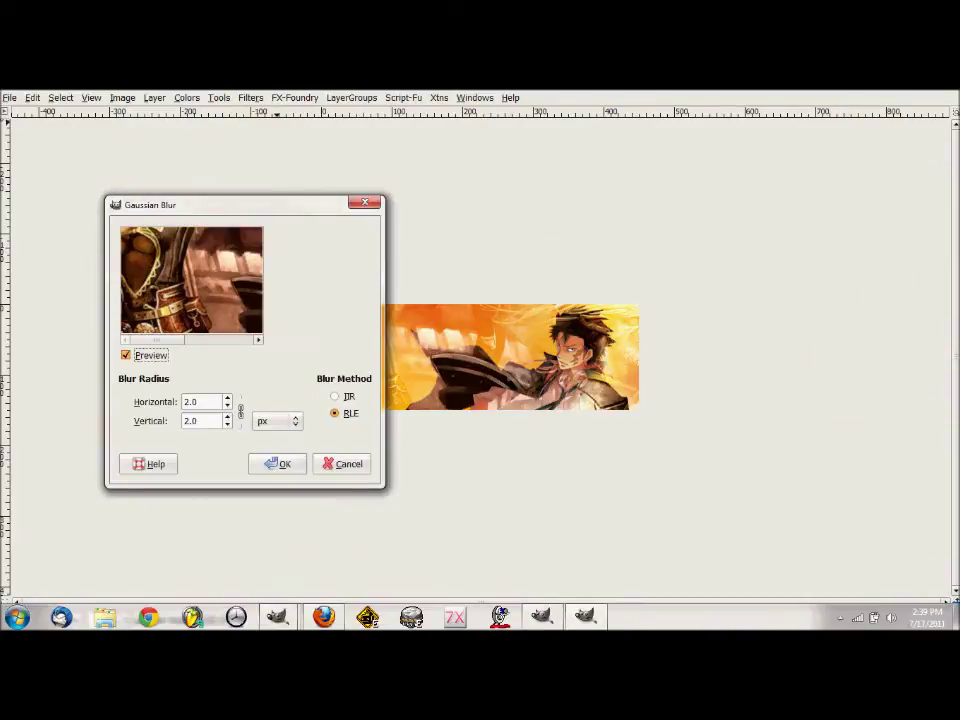
key(Return)
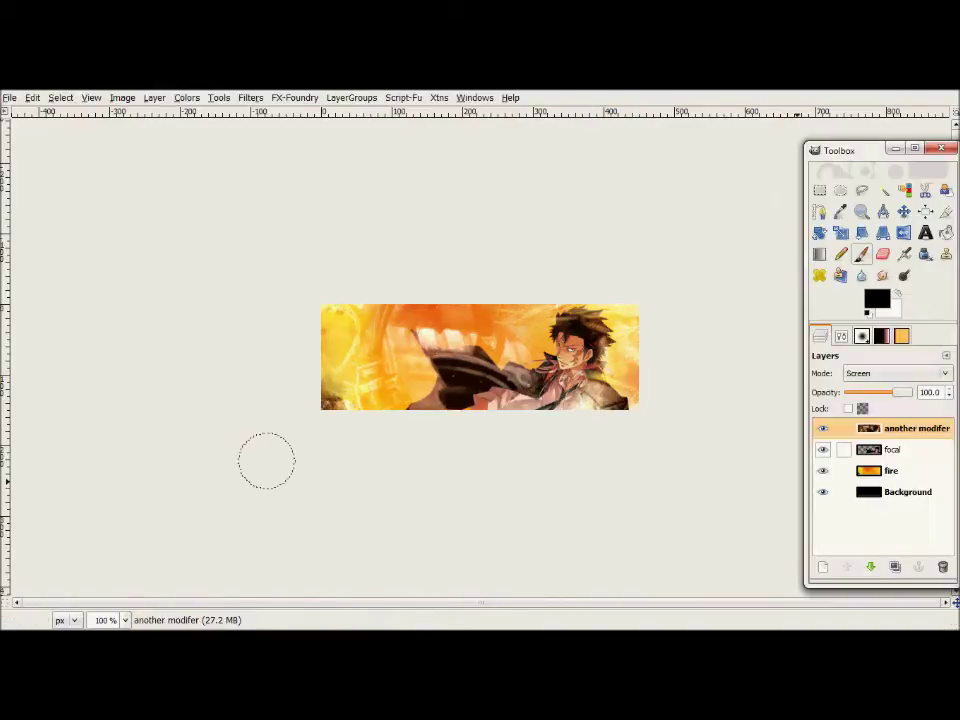
key(Tab)
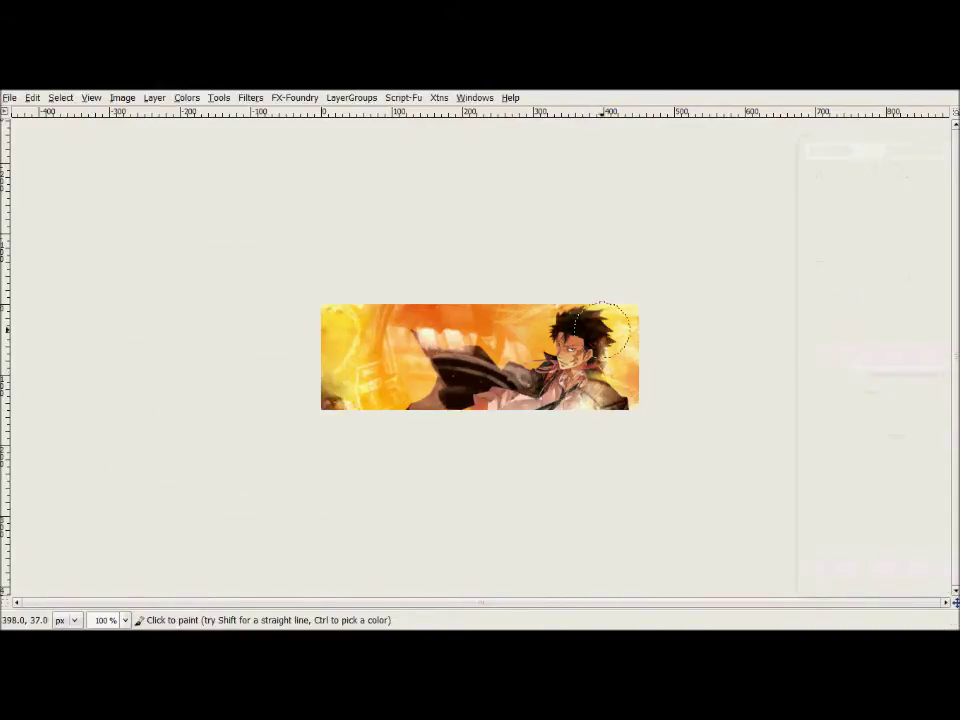
key(Tab)
key(ctrl+l)
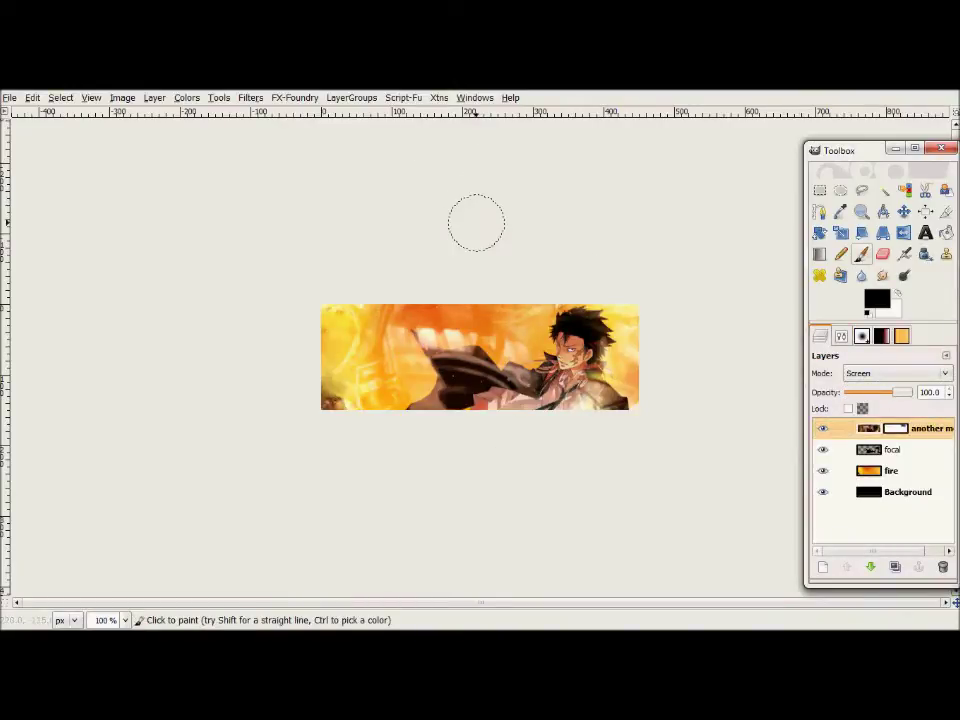
key(ctrl+o)
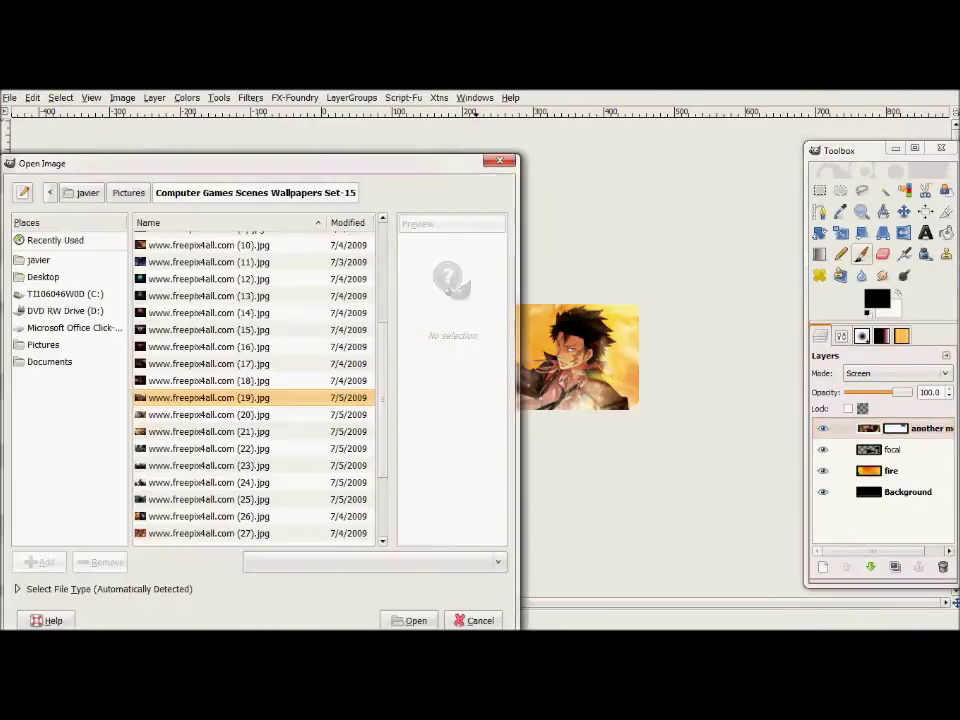
Open 3-1.png from Pictures > tunic's fractal as a new layer.
click(128, 192)
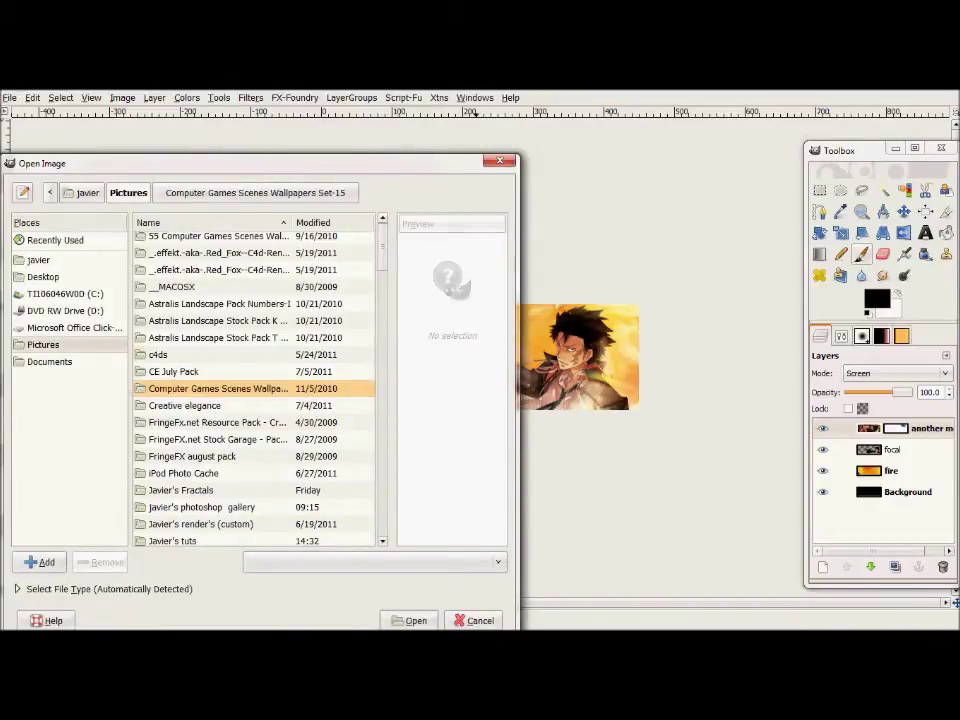
key(Down)
key(Down)
key(Down)
key(Down)
key(Down)
key(Down)
key(Down)
key(Down)
key(Down)
key(Return)
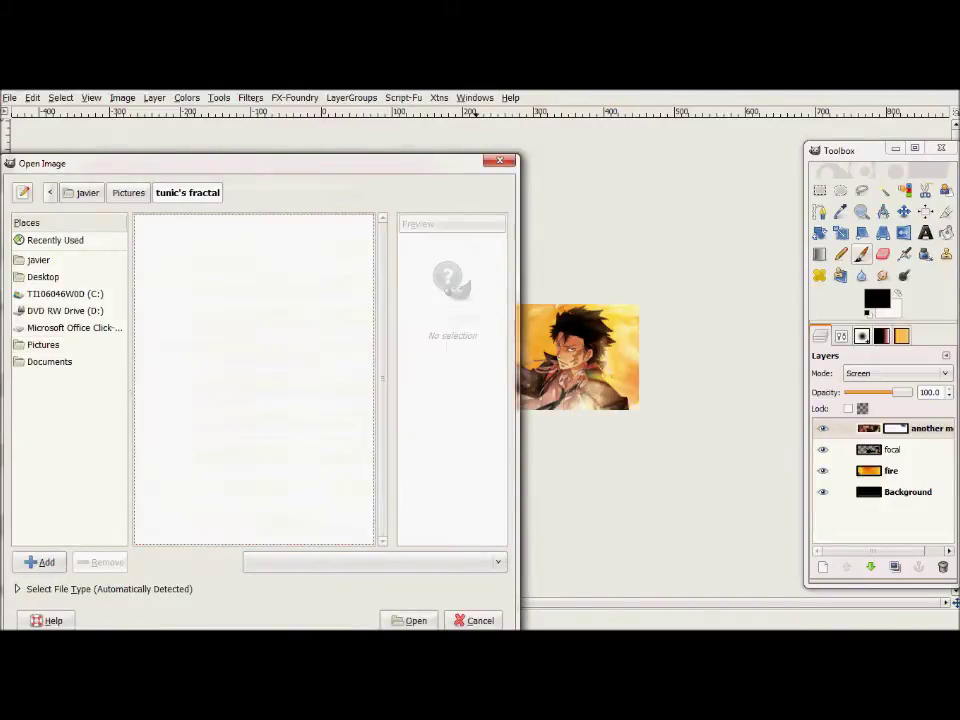
key(Down)
key(Down)
key(Down)
key(Return)
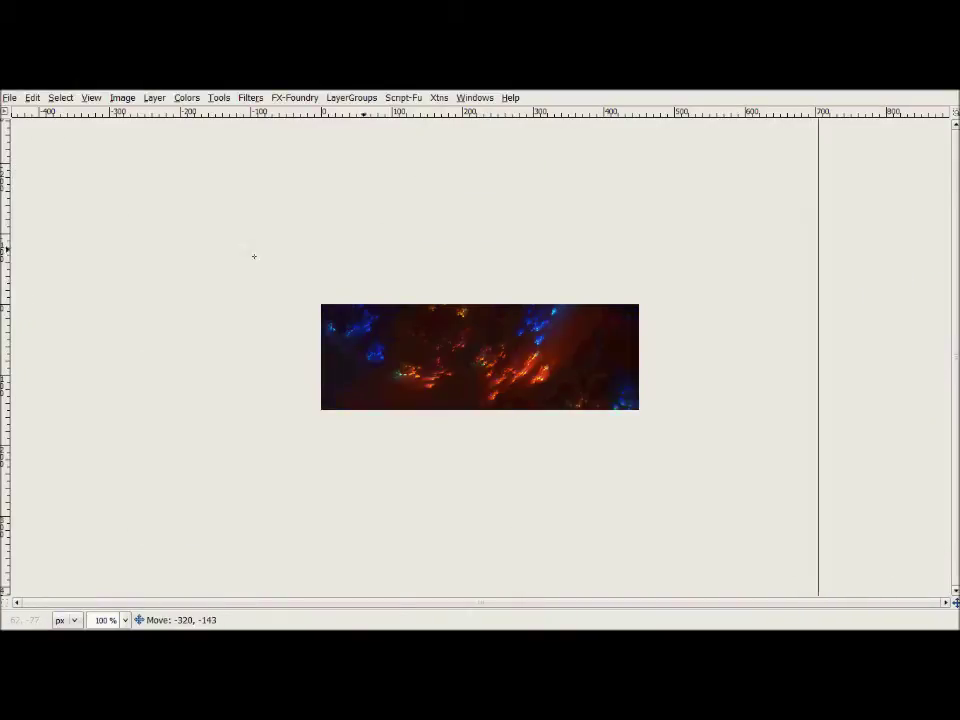
Drag the fractal layer right and up, then nudge it left into position.
key(Tab)
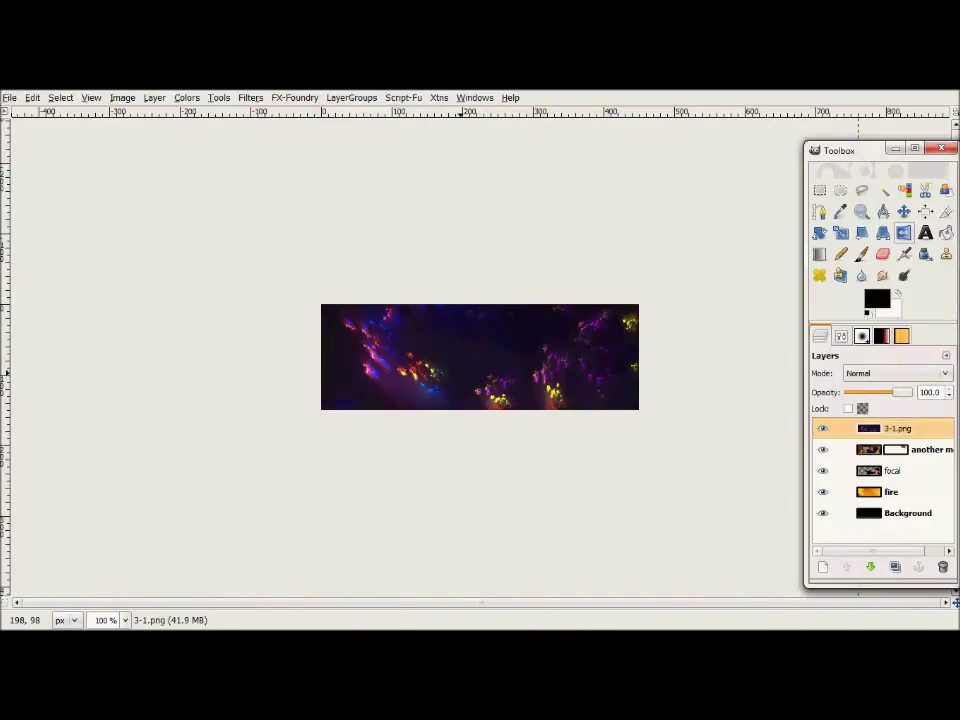
key(Tab)
drag(465, 374, 776, 305)
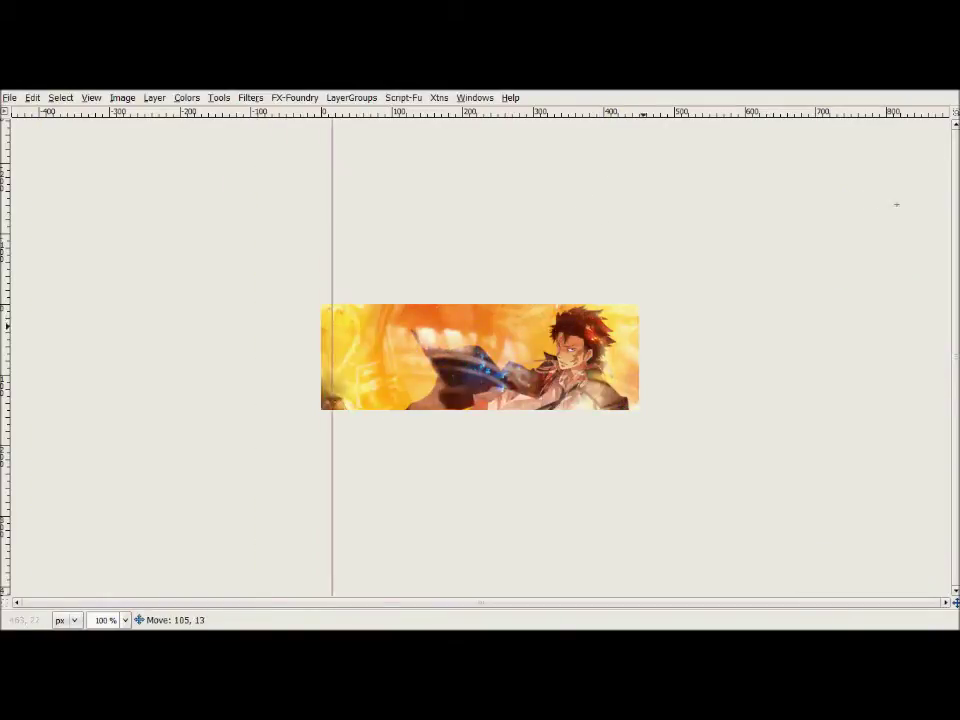
mouse_move(896, 204)
mouse_down()
mouse_move(822, 212)
mouse_move(797, 182)
mouse_up()
Add a layer mask to the fractal layer and switch to the Paintbrush.
key(Return)
key(Tab)
key(p)
key(Tab)
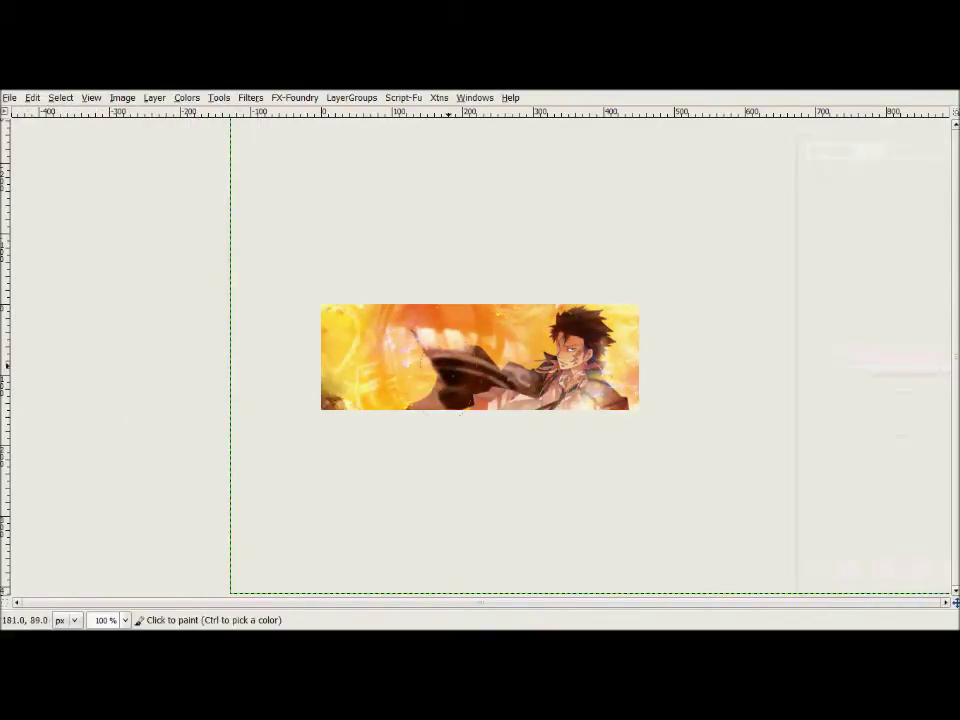
key(Tab)
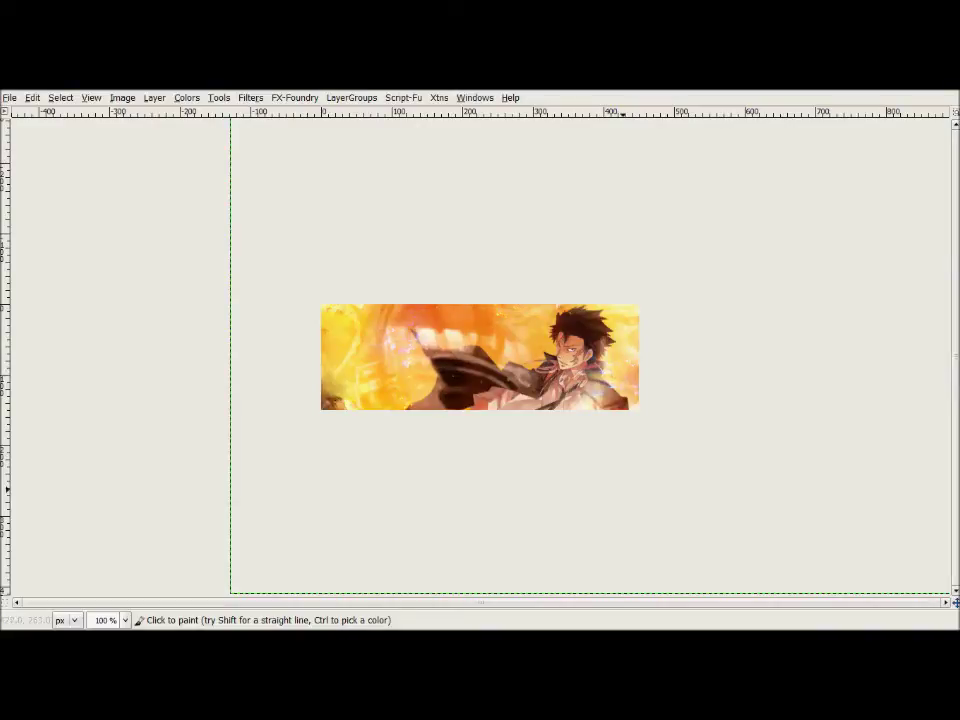
key(ctrl+o)
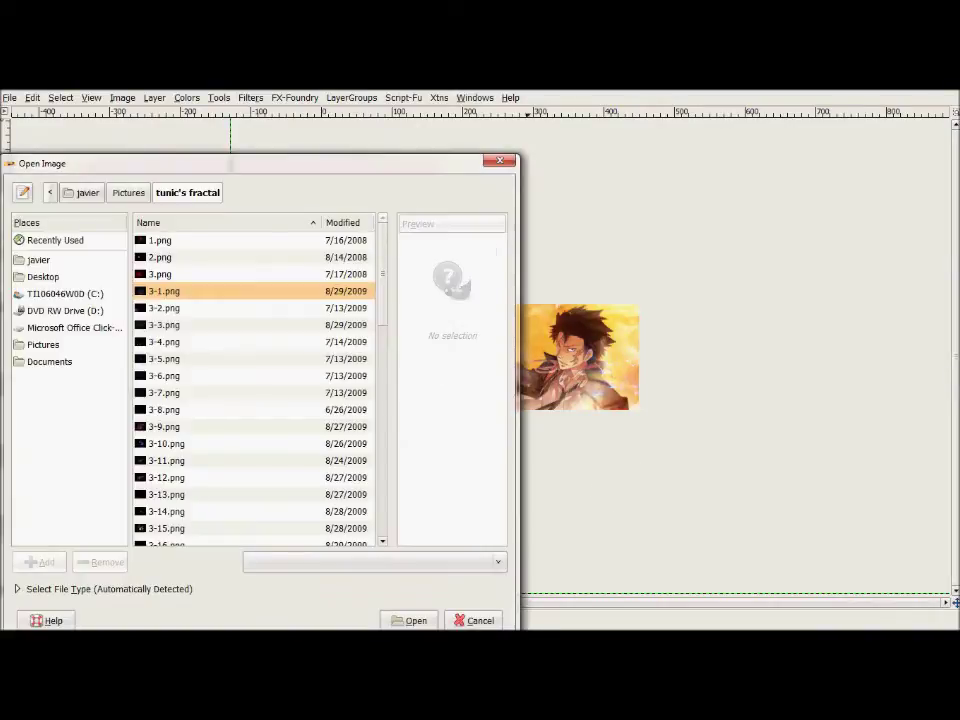
Open fractal 9.png as a layer and scale it to about 507×317.
key(Down)
key(Down)
key(Down)
key(Down)
key(Down)
key(Down)
key(Down)
key(Down)
key(Down)
key(Down)
key(Down)
key(Down)
key(Down)
key(Down)
key(Down)
key(Down)
key(Down)
key(Down)
key(Down)
key(Down)
key(Down)
key(Down)
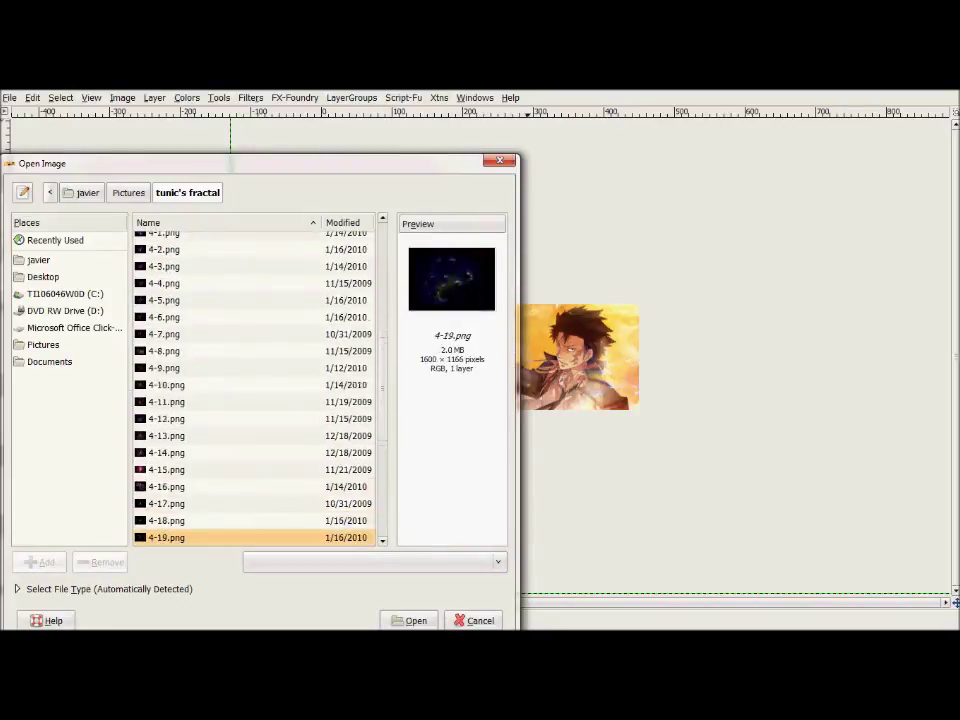
key(Down)
key(Down)
key(Down)
key(Down)
key(Down)
key(Return)
key(shift+s)
text(670)
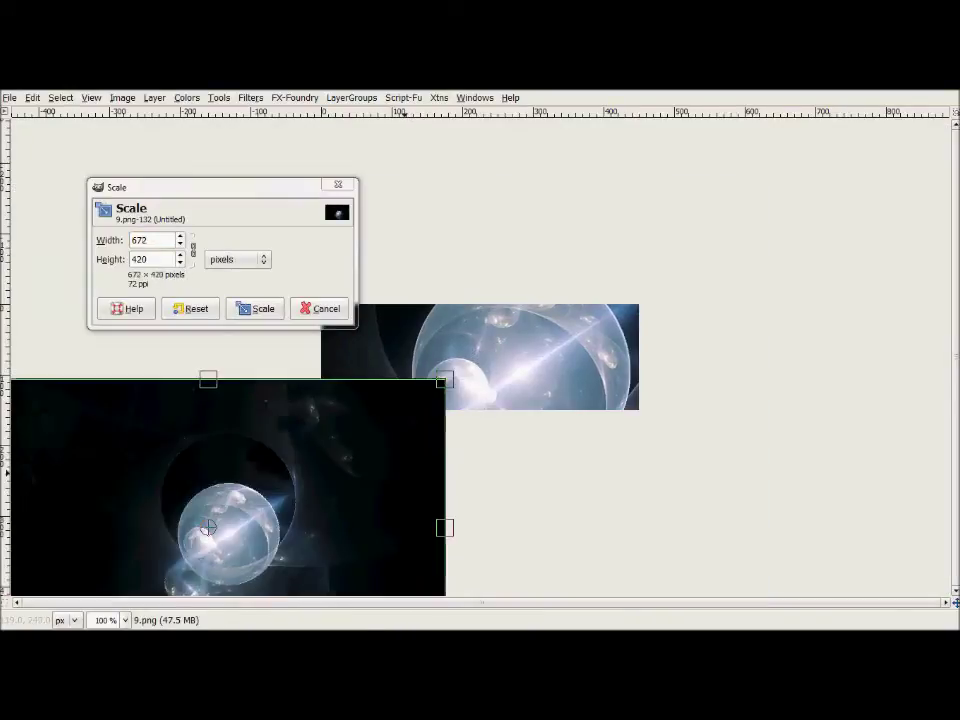
drag(208, 527, 466, 378)
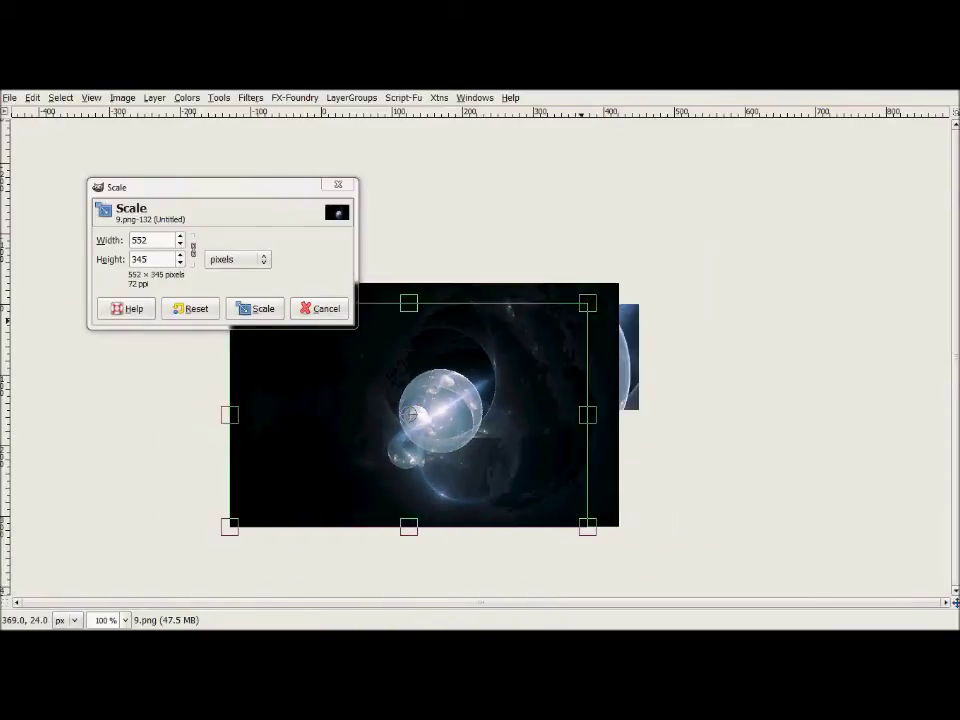
drag(703, 231, 619, 281)
key(Return)
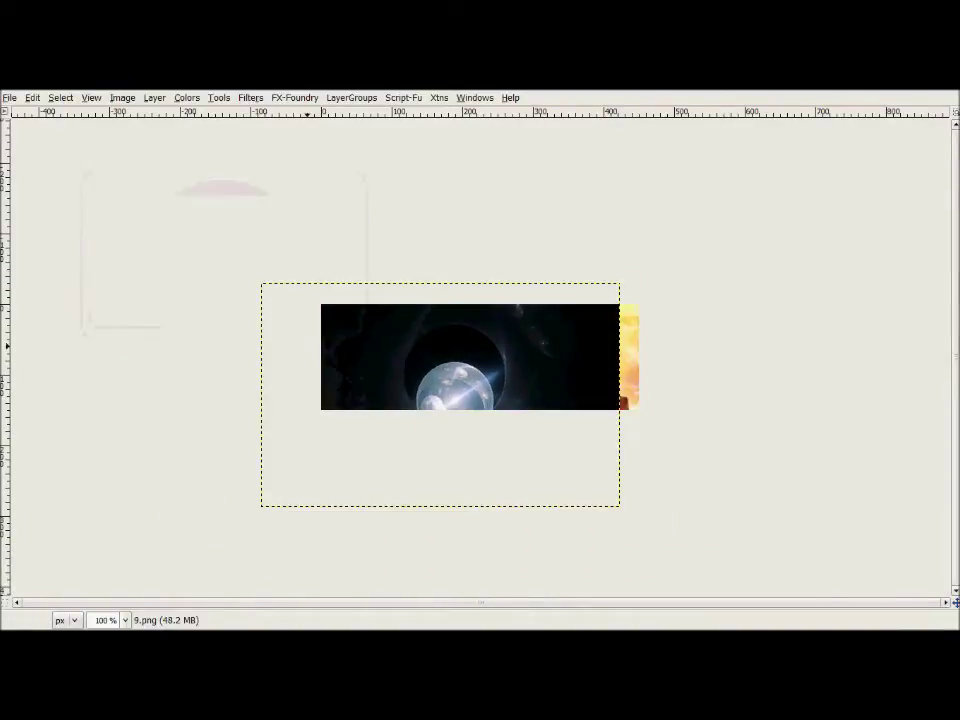
Select the 9.png layer in the Layers list, then move to the focal layer.
key(Tab)
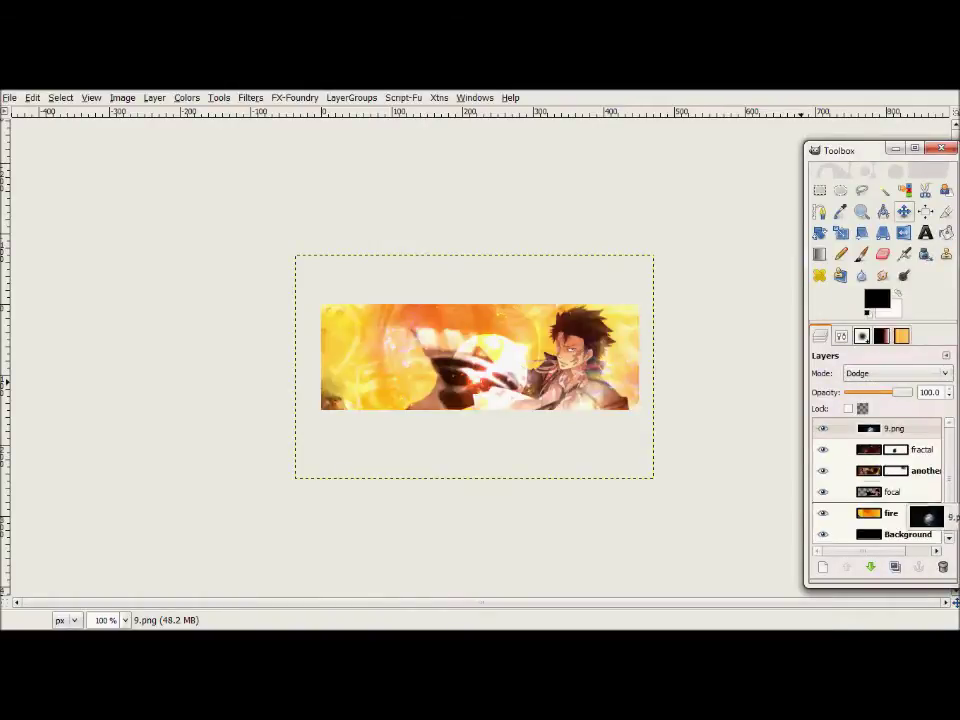
click(893, 492)
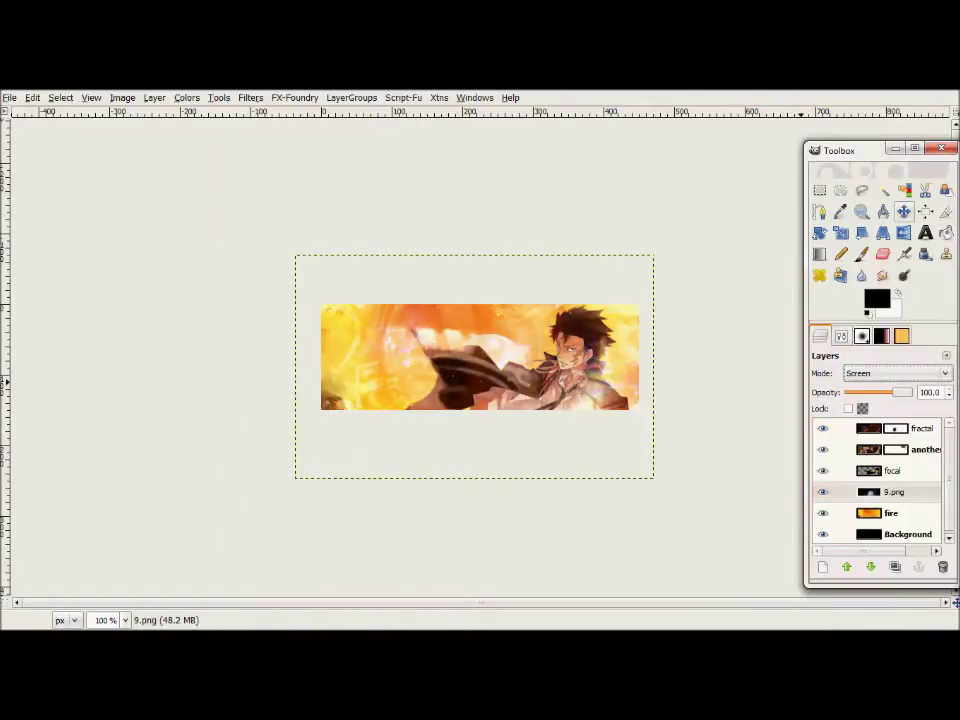
key(Page_Up)
key(s)
key(ctrl+shift+b)
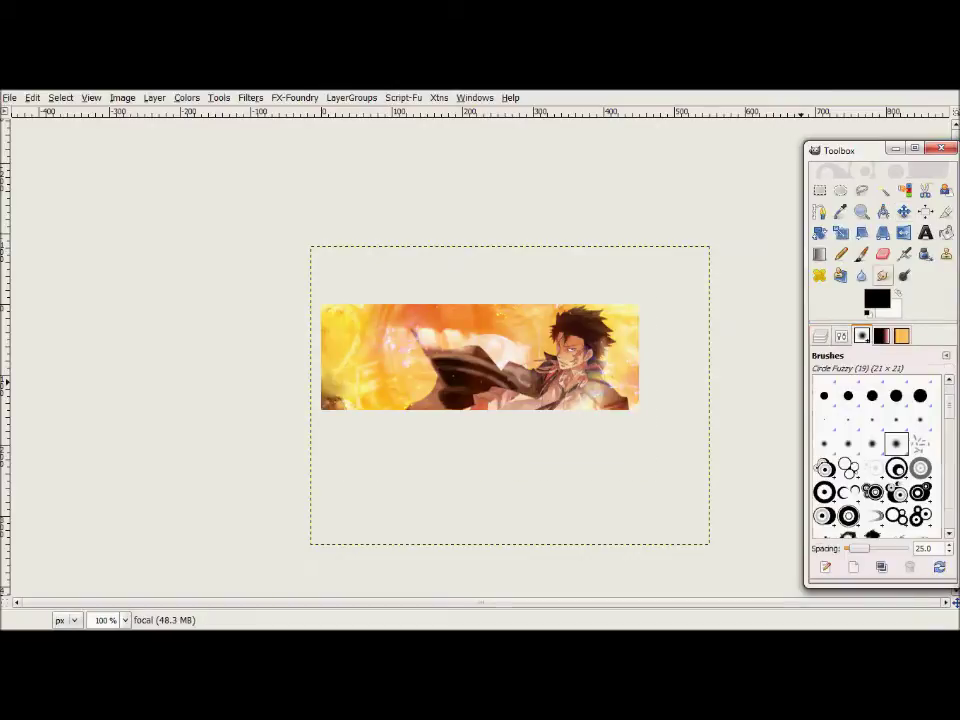
Turn off smudge jitter and smudge the focal character layer.
click(820, 335)
click(818, 492)
key(Tab)
key(Tab)
key(Tab)
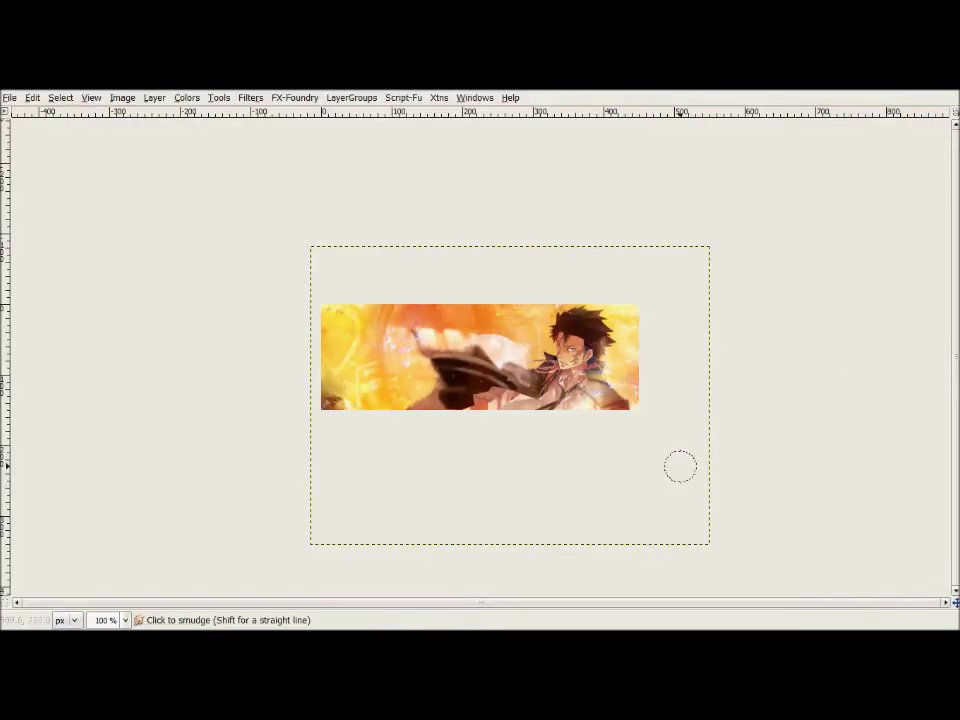
Set Blur/Sharpen to Sharpen and sharpen the character's face and hair.
key(Tab)
click(861, 275)
click(827, 534)
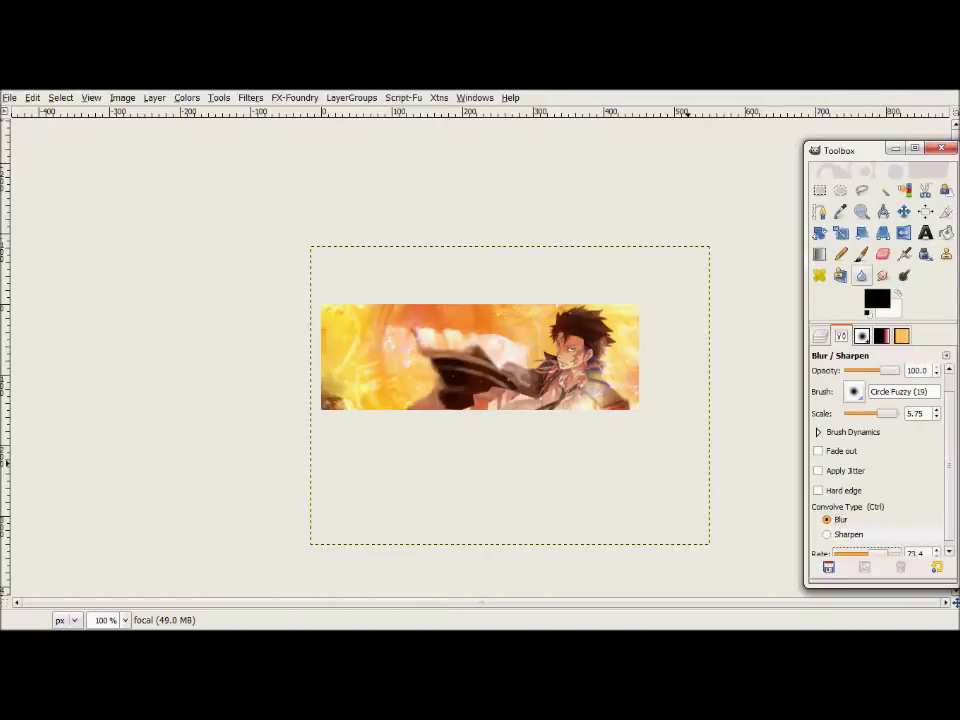
key(Tab)
key(Tab)
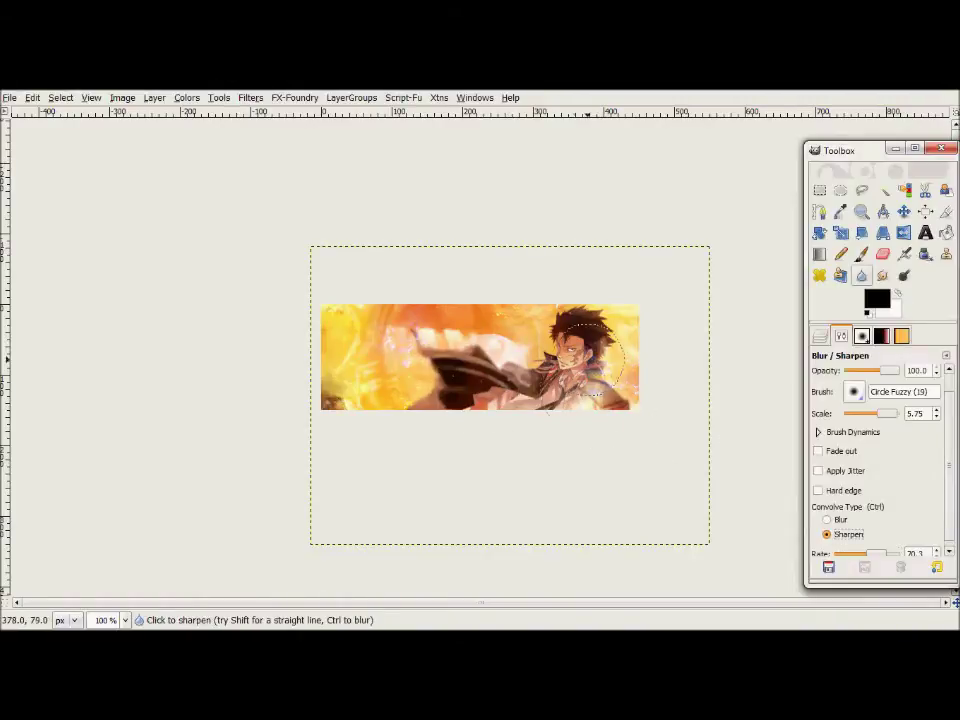
key(Tab)
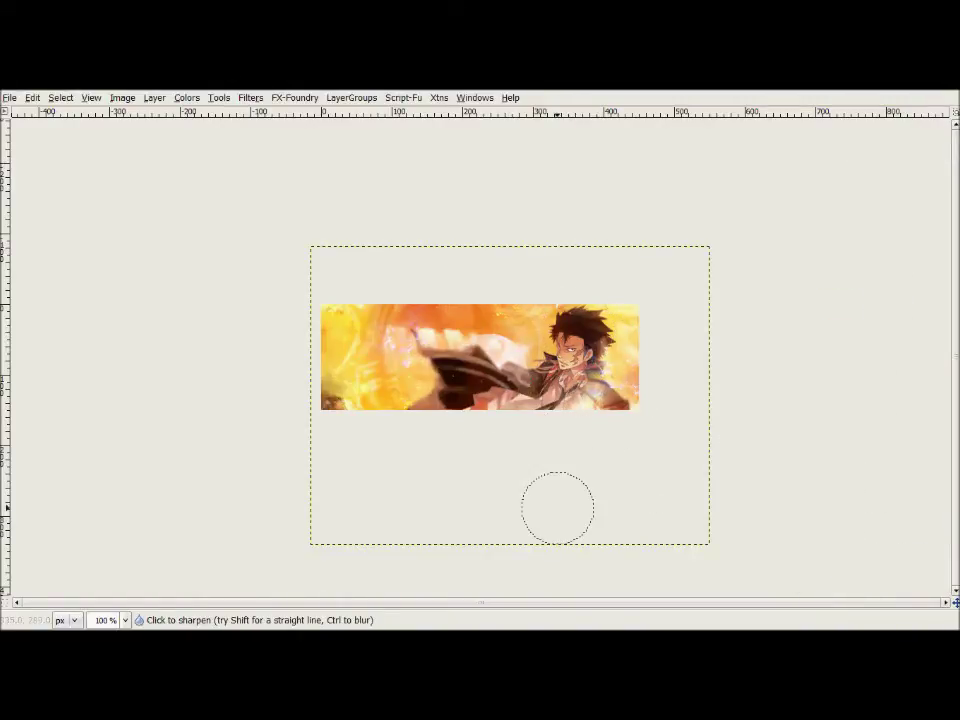
key(ctrl+o)
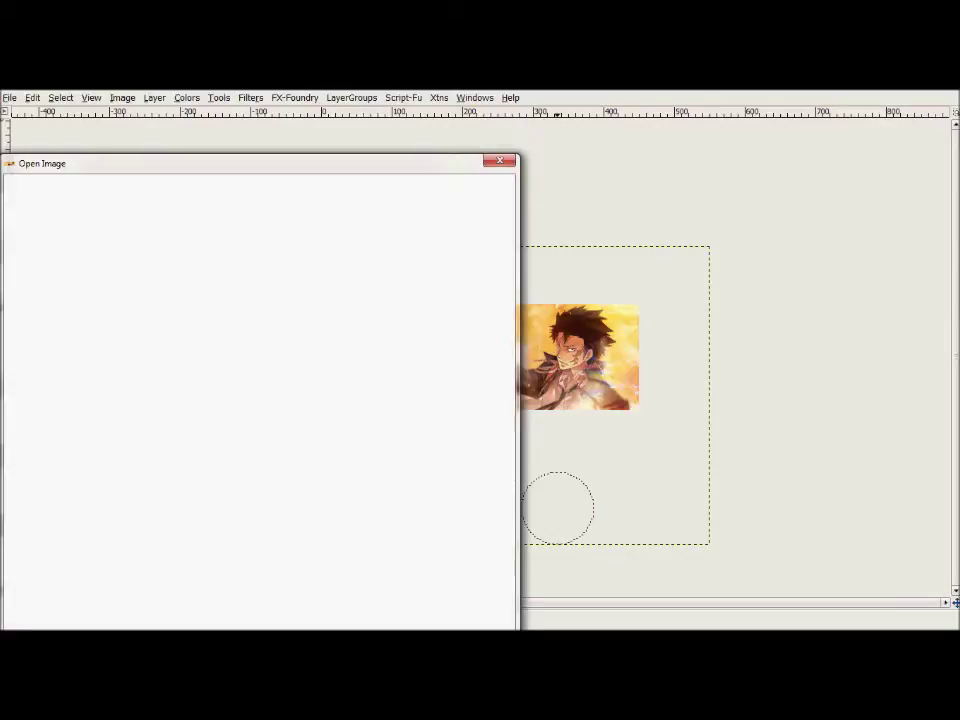
Browse unreal's fractal mega pack Transparent BG abs folder to the sixth fractal file.
key(Down)
key(Down)
key(Down)
key(Down)
key(Down)
key(Down)
key(Down)
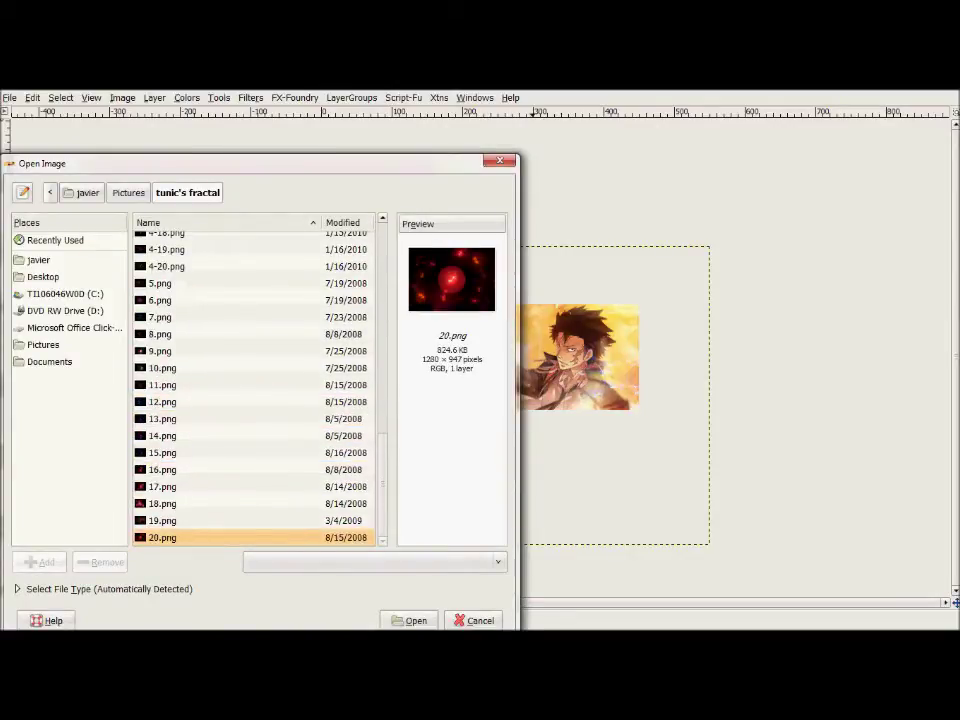
key(BackSpace)
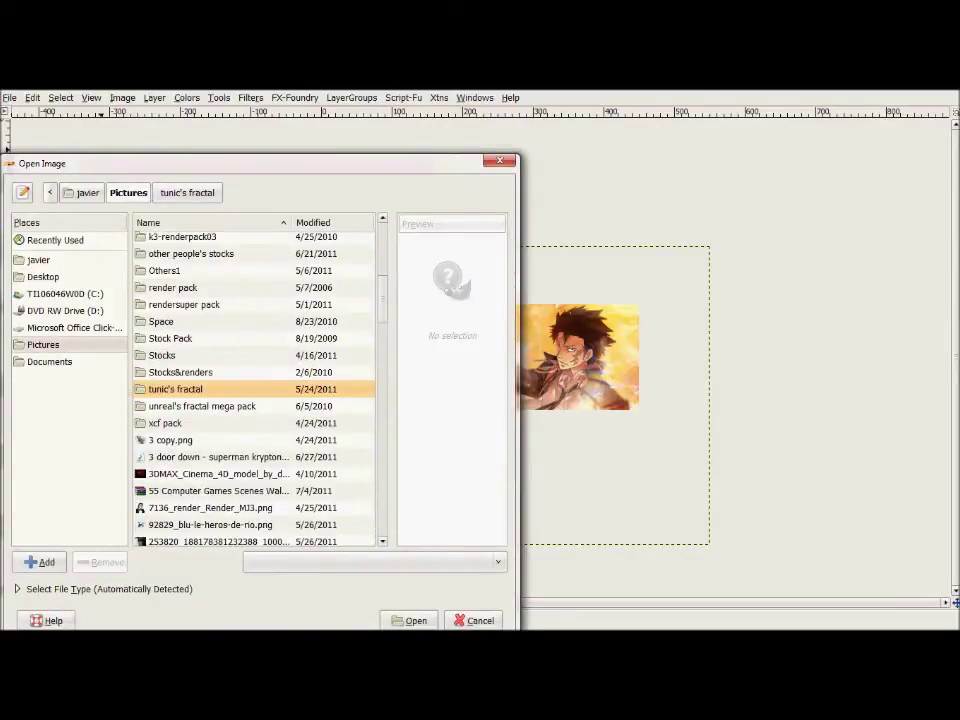
key(Down)
key(Return)
key(Return)
key(Return)
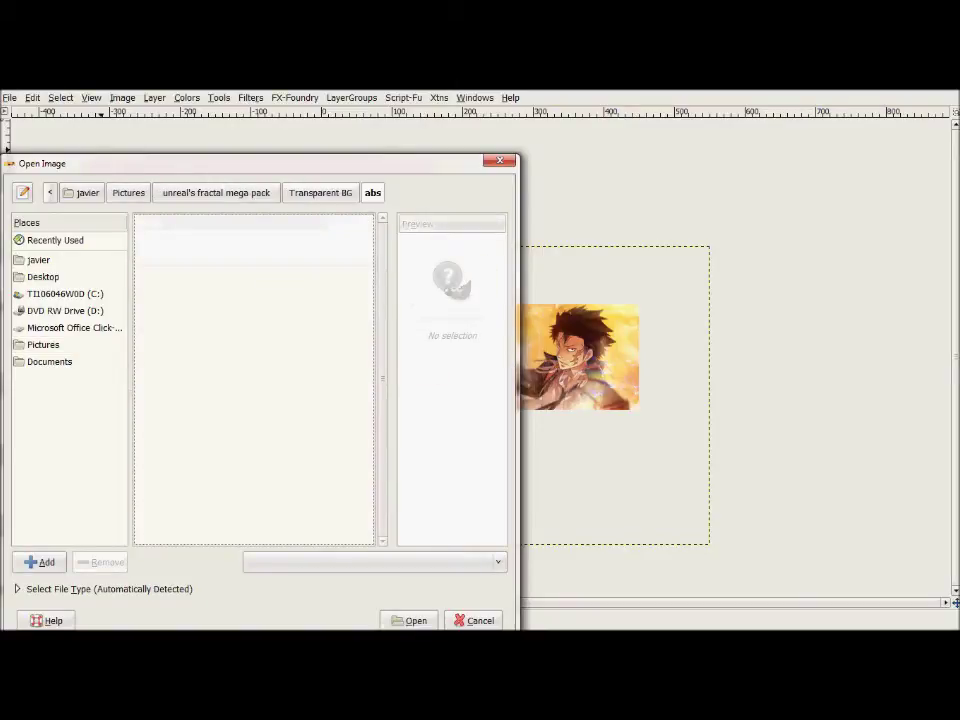
key(Down)
key(Down)
key(Down)
key(Down)
key(Down)
key(Down)
key(Down)
key(Down)
key(Up)
key(Up)
key(Up)
key(Up)
key(Up)
key(Up)
key(Up)
key(Up)
key(Up)
key(Return)
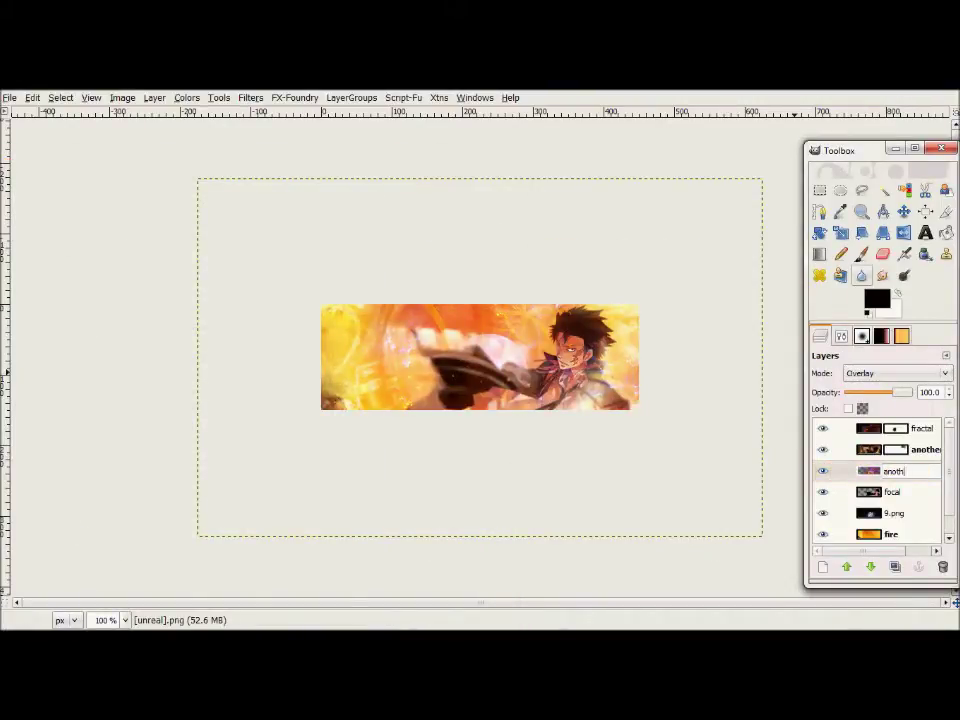
Name the fractal layer 'anothe fractal' and start copying the visible image.
key(Return)
key(Up)
key(Up)
click(32, 97)
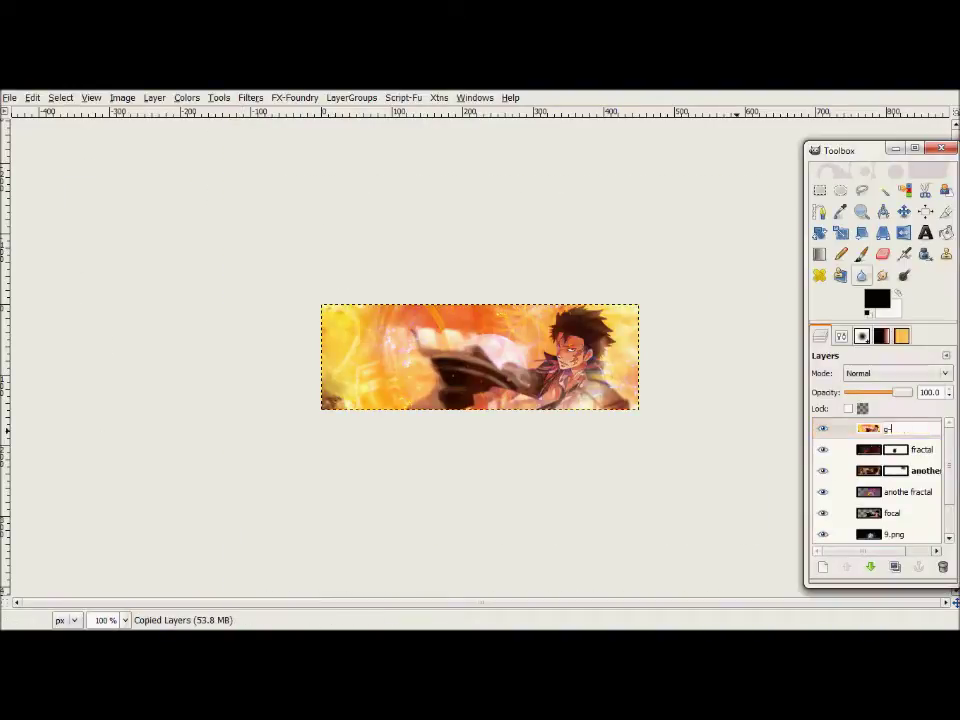
Apply G'MIC Enhancement > Anisotropic smoothing to the g-mic layer.
click(251, 97)
click(268, 553)
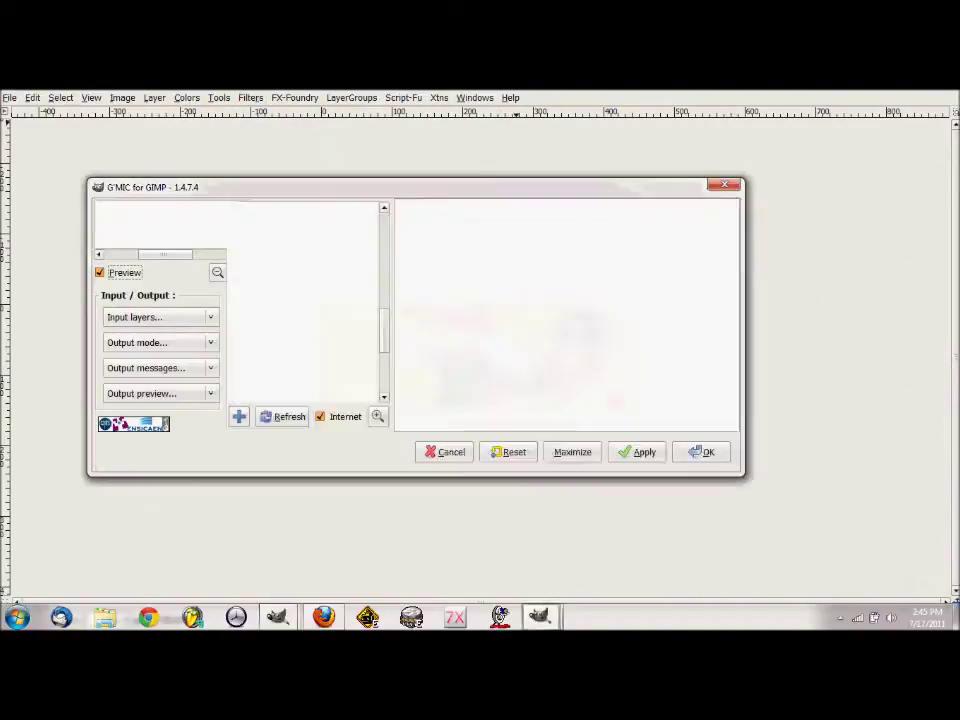
scroll(330, 300, down, 2)
click(260, 319)
click(327, 336)
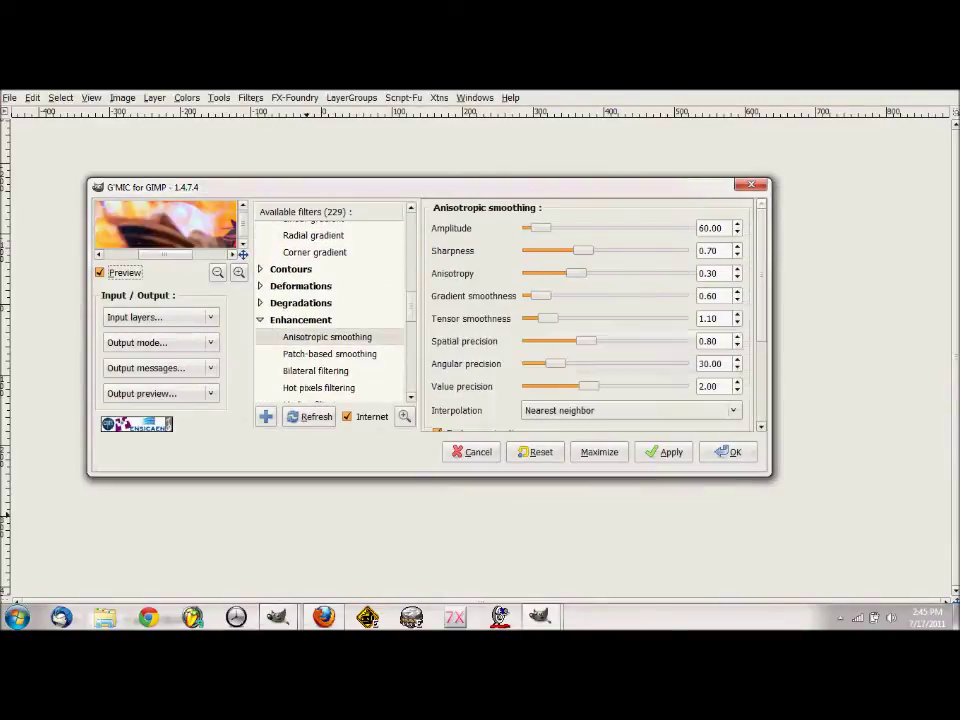
click(728, 452)
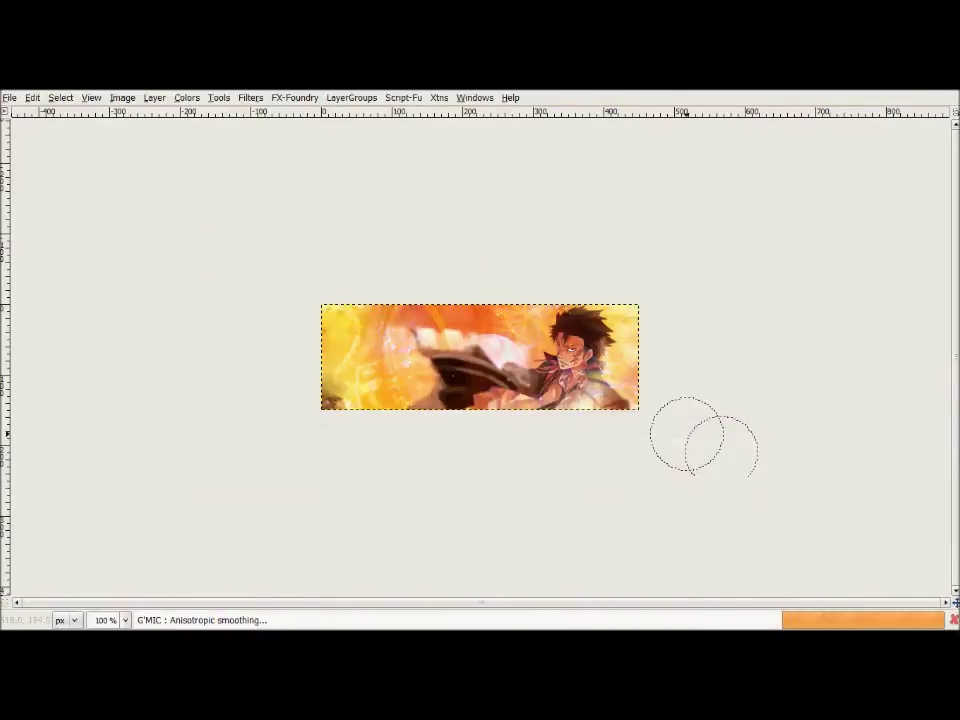
Blend the smoothed layer in Screen at 27.9 opacity, then add a merged copy named 'another G-mic'.
click(896, 373)
click(860, 465)
drag(905, 392, 863, 392)
key(ctrl+shift+c)
text(another G-mic)
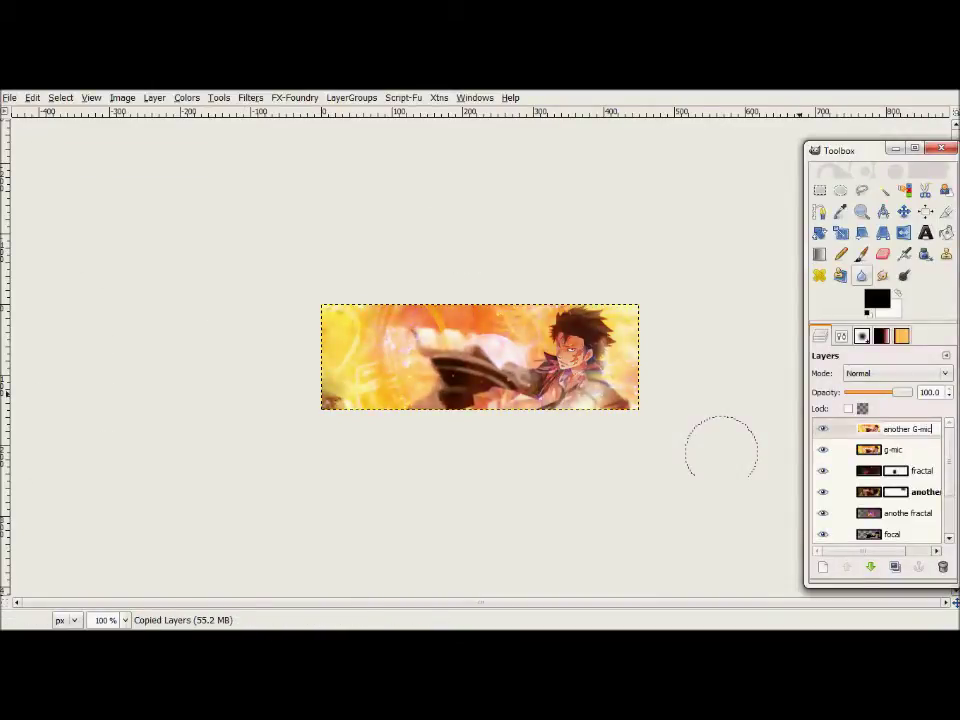
key(Return)
Browse G'MIC filters into the Degradations category to Radial blur.
key(Tab)
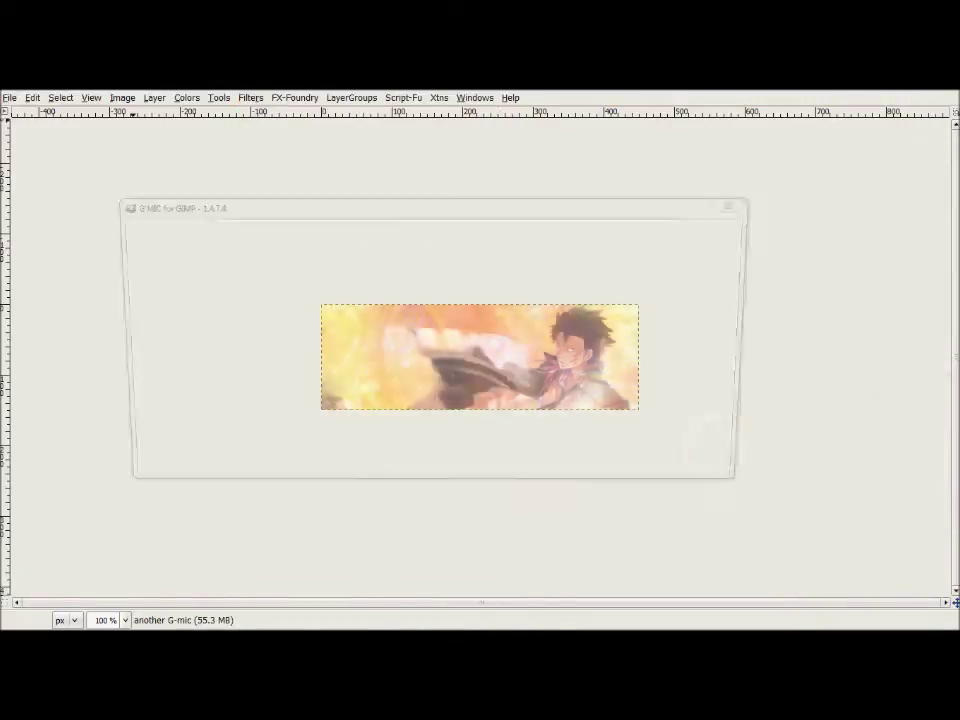
scroll(354, 321, down, 2)
click(332, 315)
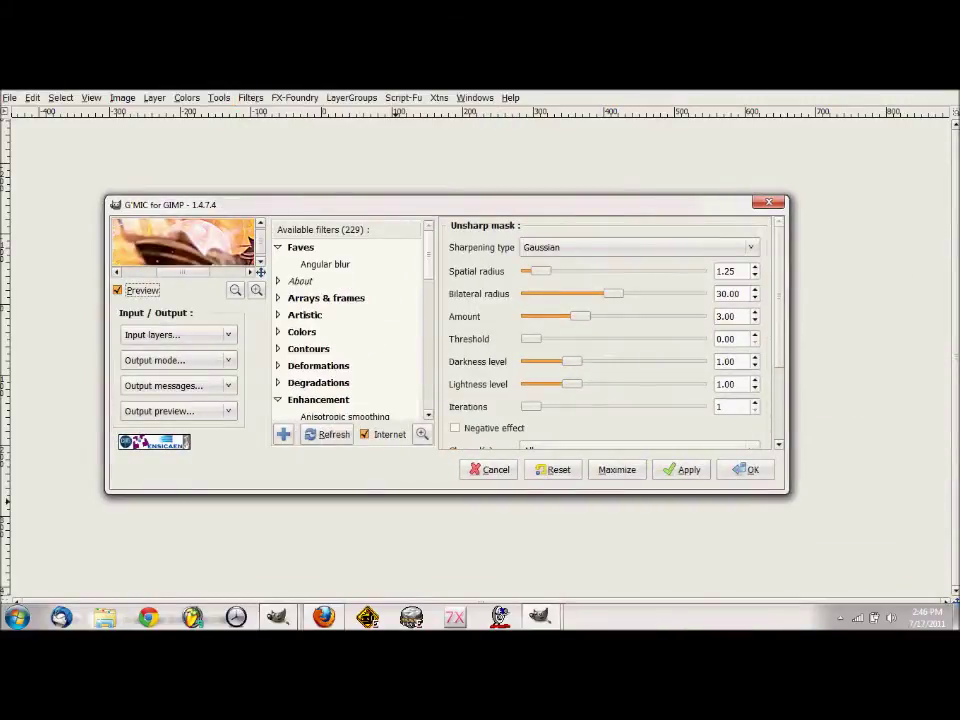
scroll(350, 330, down, 1)
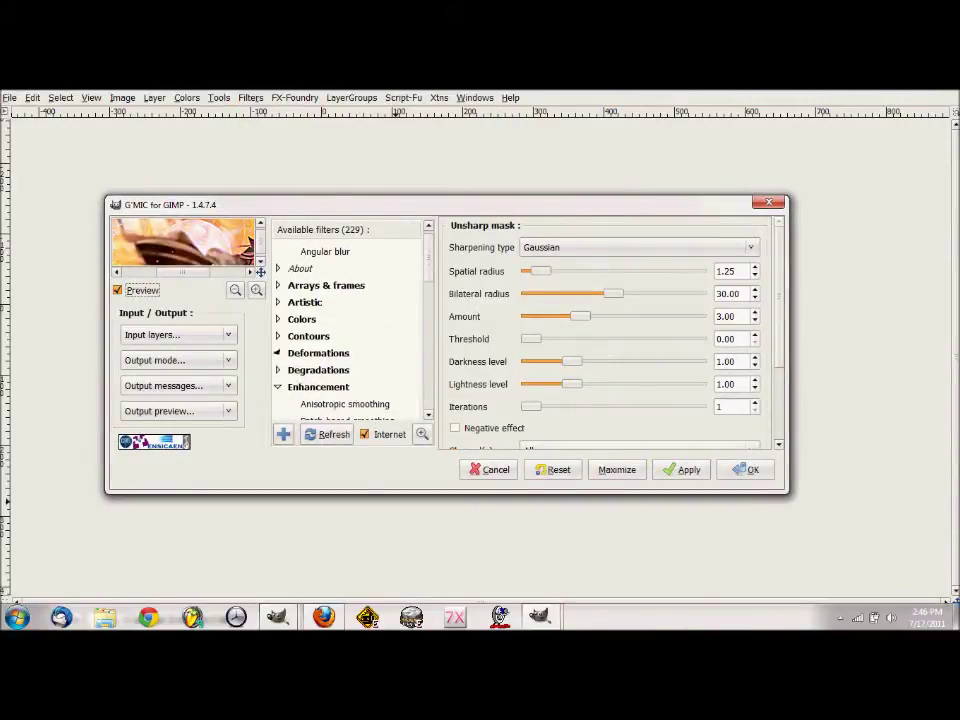
click(318, 369)
scroll(350, 330, down, 3)
click(327, 328)
scroll(350, 330, down, 2)
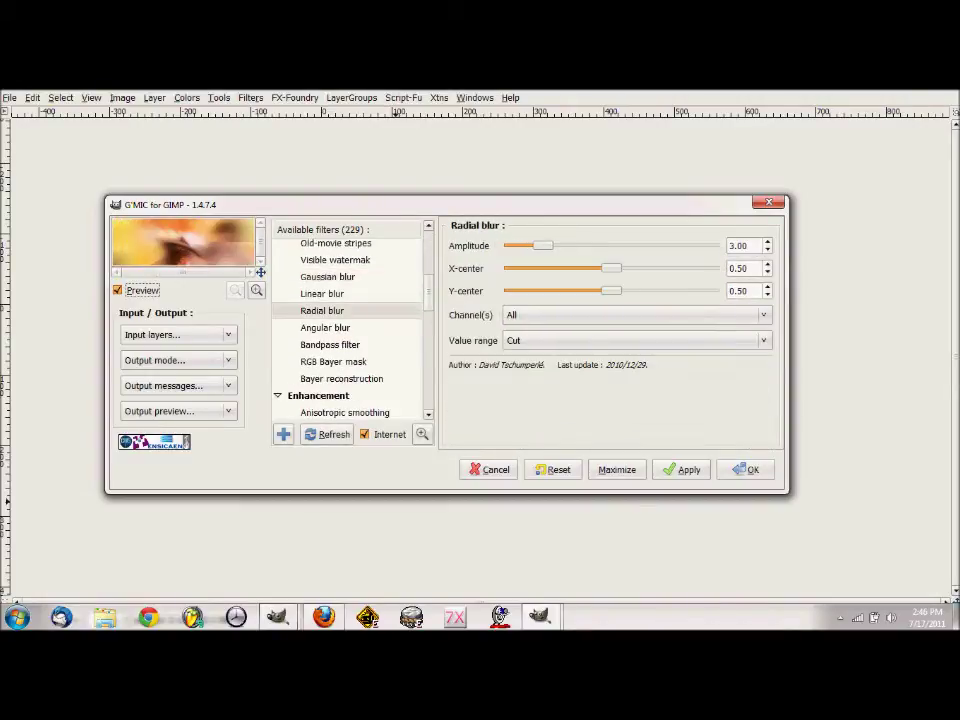
Compare Linear, Radial and Angular blurs, then apply Angular blur to 'another G-mic'.
key(Up)
key(Down)
key(Down)
key(Down)
key(Up)
key(Up)
key(Down)
key(Up)
key(Up)
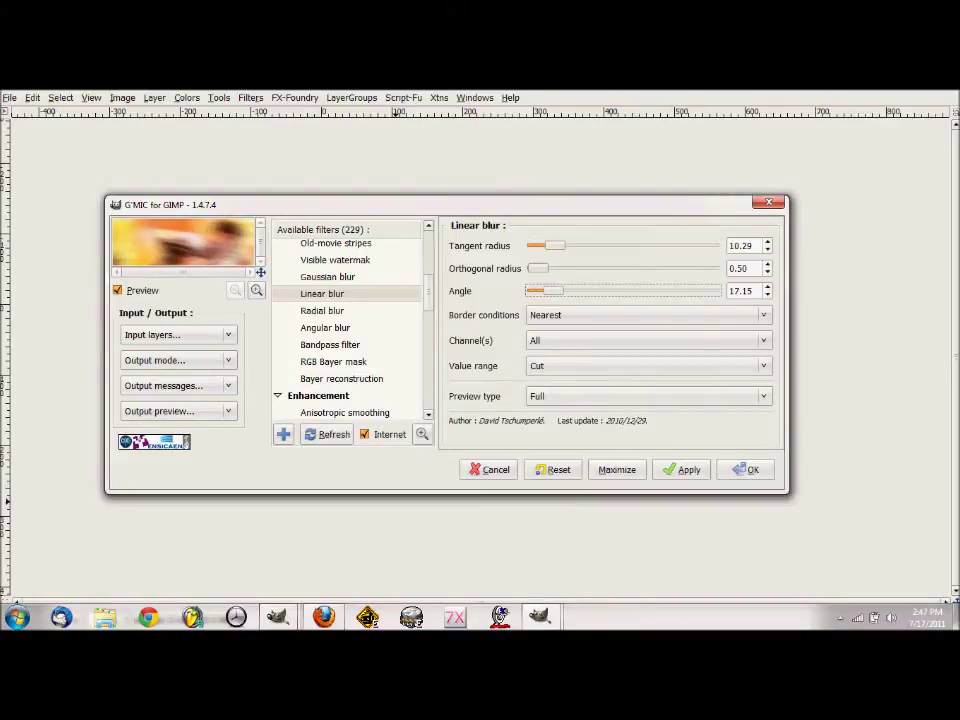
mouse_move(559, 290)
mouse_down()
mouse_move(641, 290)
mouse_move(536, 290)
mouse_move(718, 290)
mouse_move(618, 290)
mouse_move(650, 290)
mouse_up()
key(Down)
key(Down)
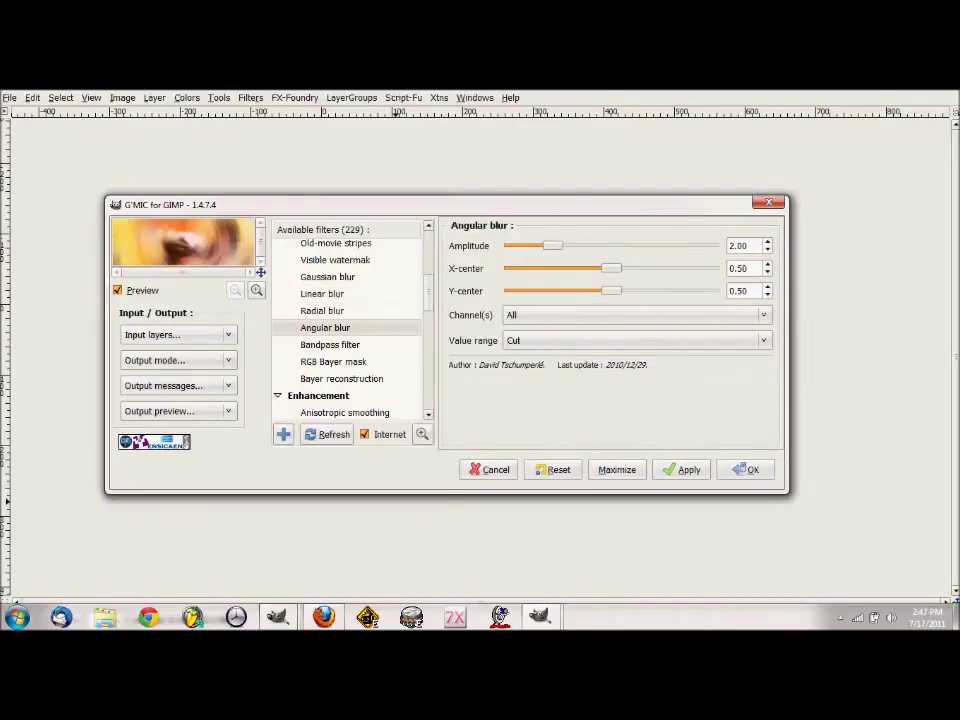
click(742, 469)
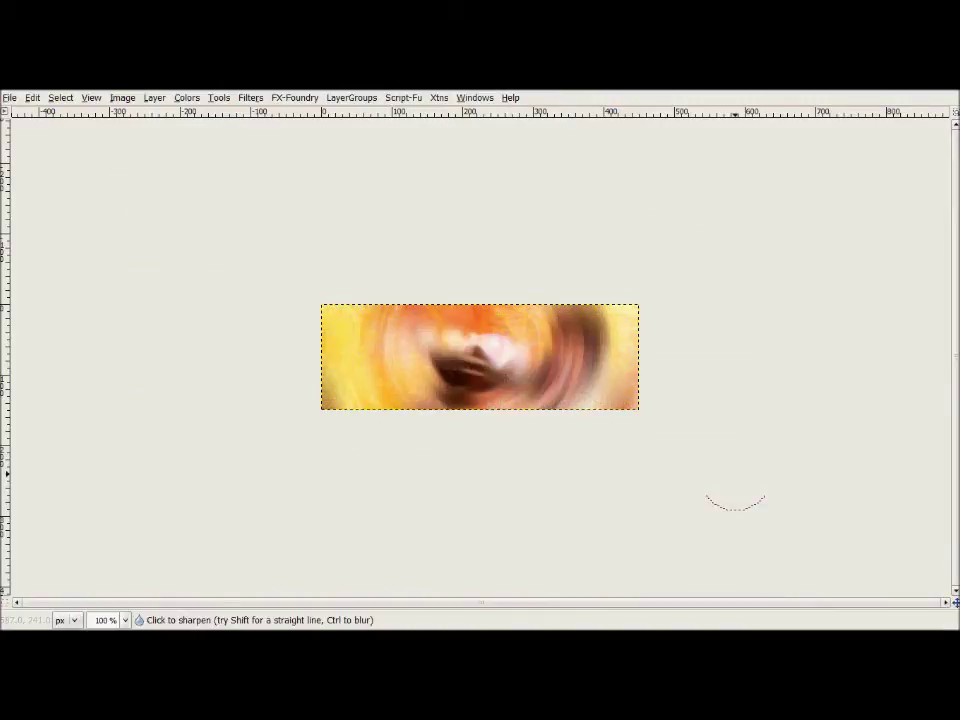
Set the 'another G-mic' layer's blend mode to Soft light.
click(897, 373)
click(868, 467)
scroll(897, 373, up, 2)
scroll(897, 373, down, 3)
scroll(897, 373, down, 1)
scroll(897, 373, down, 2)
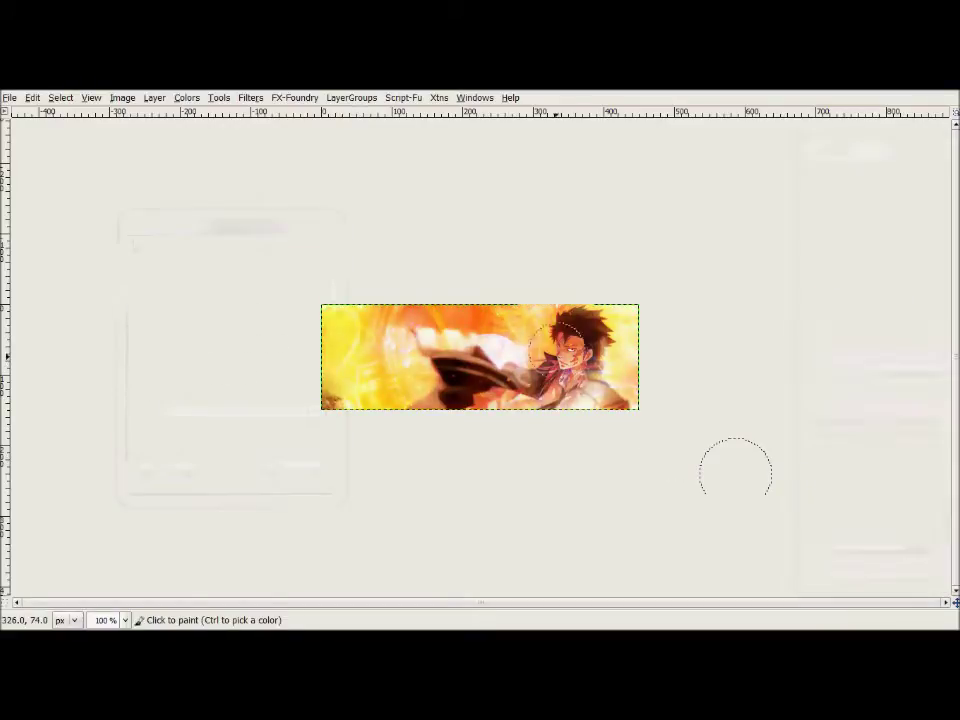
Brush away part of 'another G-mic' on its mask and blend it in Overlay.
drag(562, 330, 603, 401)
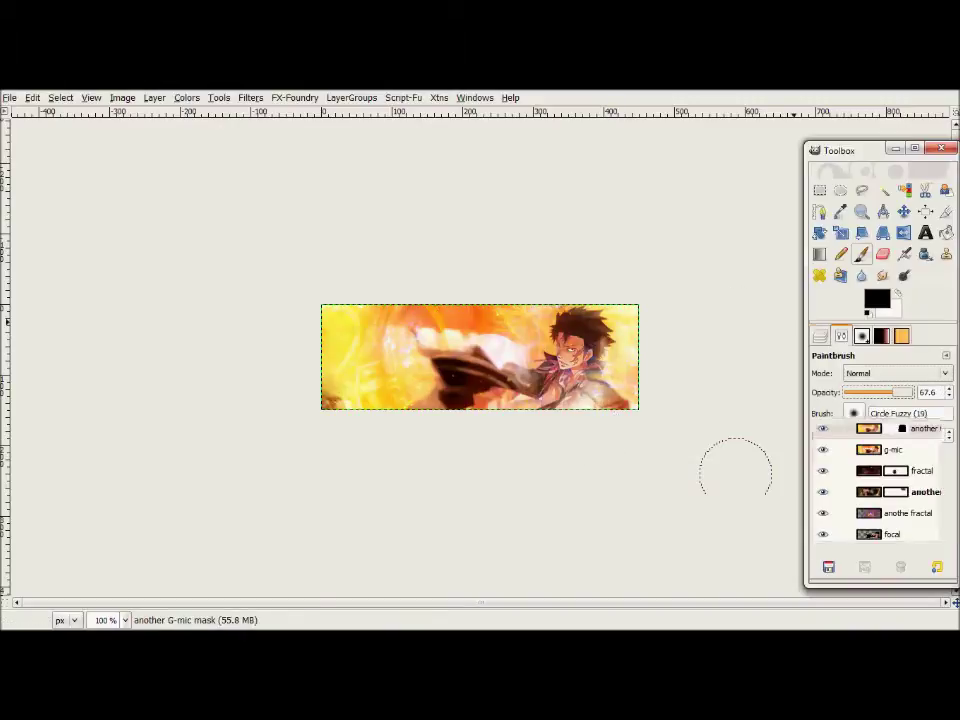
click(897, 373)
click(858, 336)
key(Up)
key(Up)
key(Up)
key(Down)
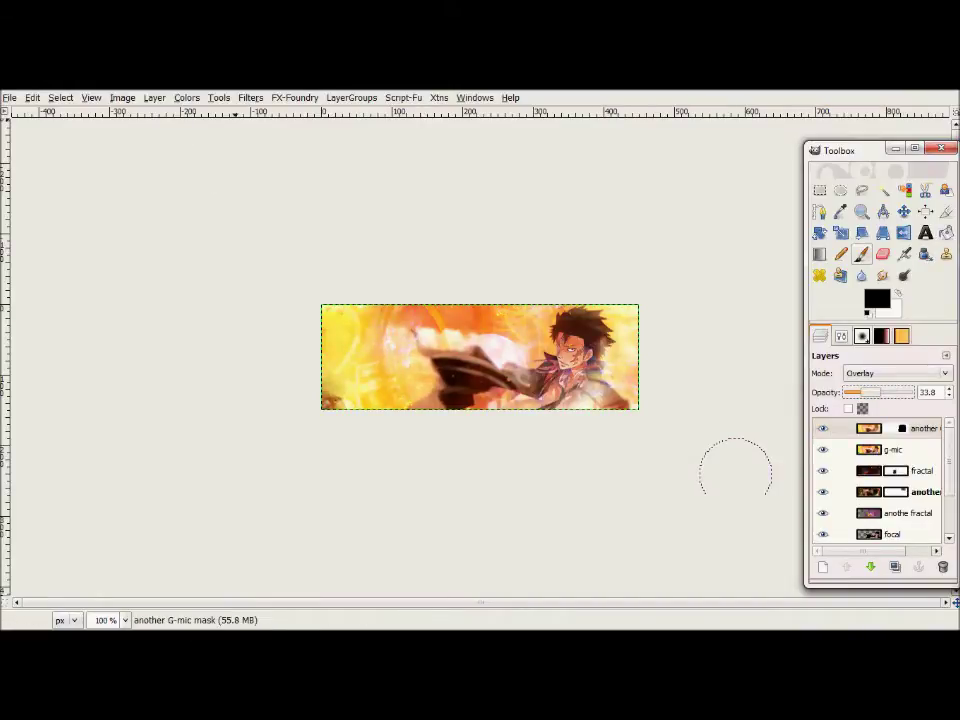
Undo the layer opacity change from the Edit menu.
click(32, 97)
click(66, 218)
click(32, 97)
click(87, 116)
Open G'MIC and move between the Linear blur and Radial blur filters.
click(250, 97)
click(300, 552)
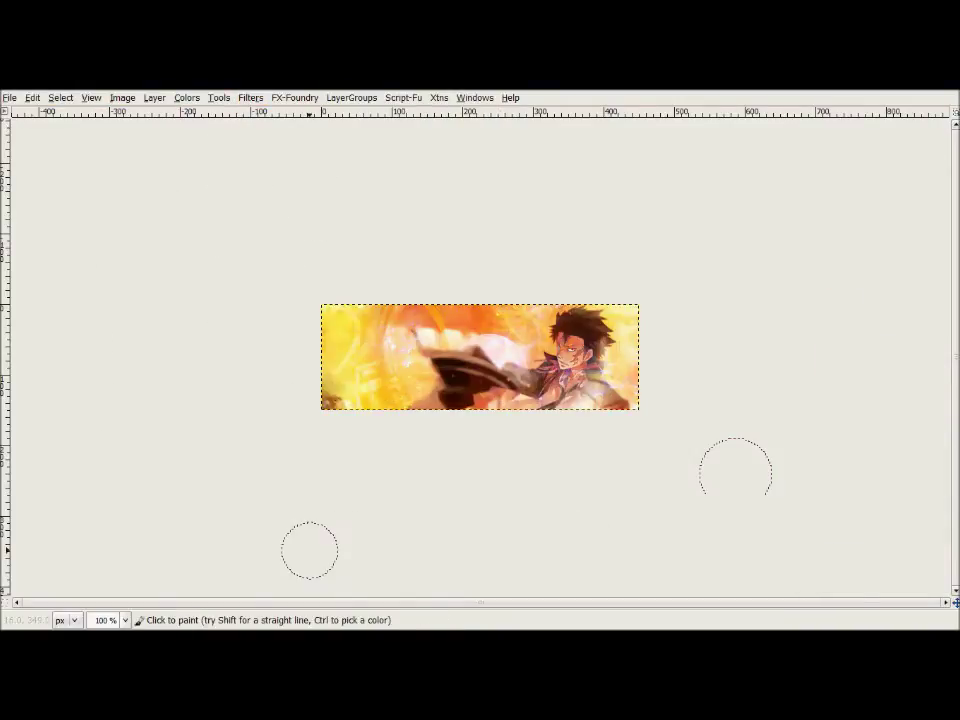
key(Up)
key(Up)
key(Down)
Apply G'MIC Radial blur with the centre shifted to 0.55.
drag(522, 202, 540, 202)
key(Return)
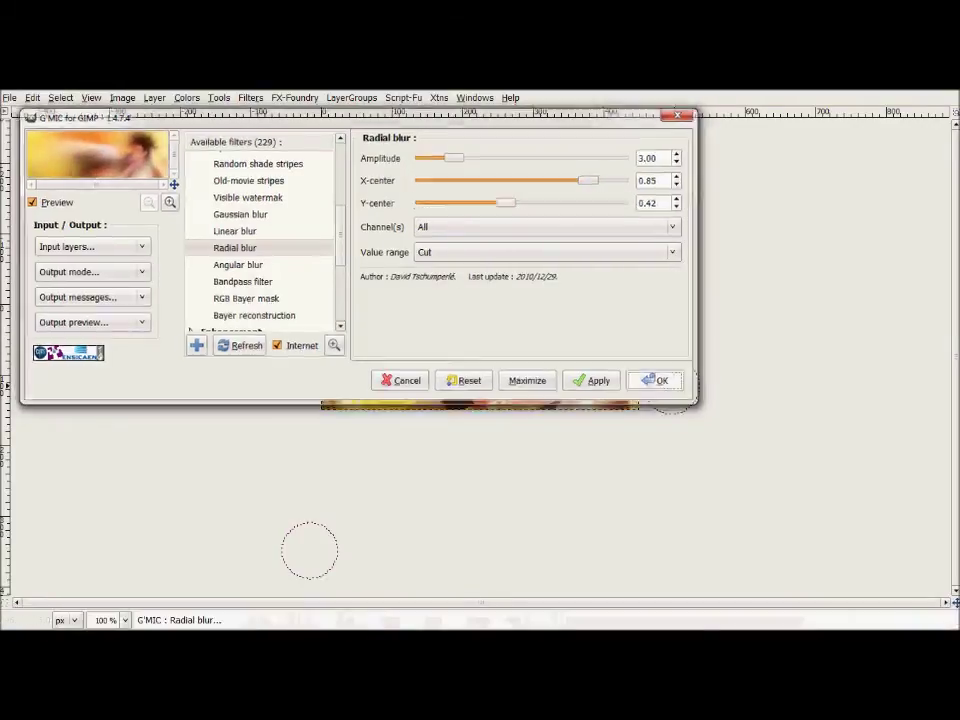
key(Tab)
Move the copied layer below 'anothe fractal' and blend it in Overlay.
key(Down)
key(Down)
key(Down)
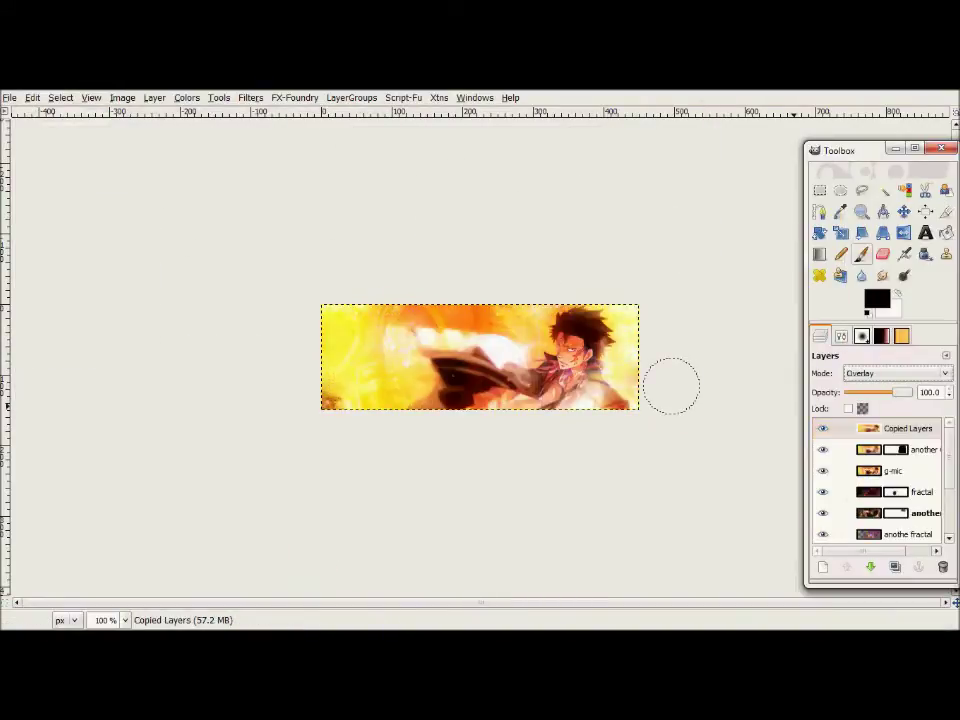
key(Down)
key(Down)
key(Down)
drag(900, 428, 905, 470)
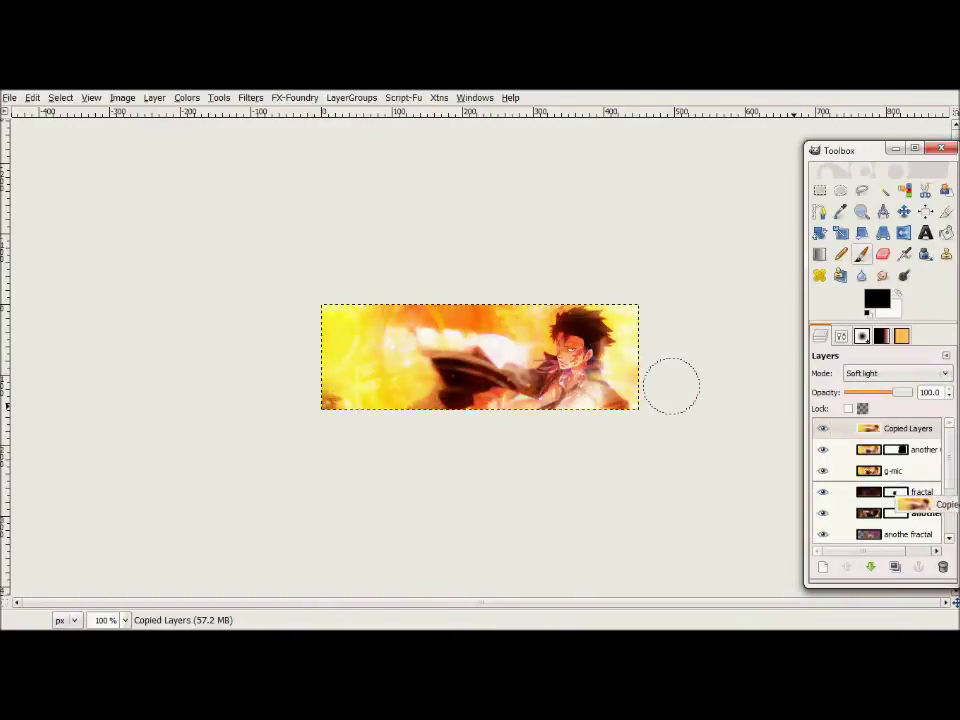
key(Up)
key(Up)
key(Up)
key(Up)
key(Up)
key(Down)
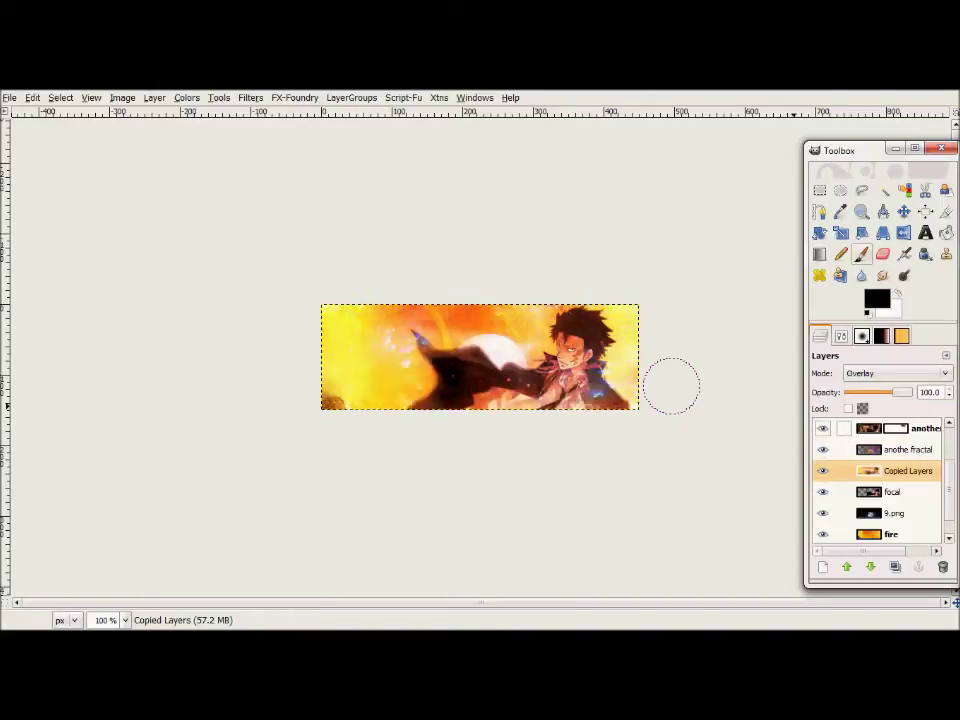
Make the top layer active, return to the Paintbrush, and bring up Open Image.
key(Page_Up)
key(Page_Up)
key(Tab)
key(Tab)
key(p)
key(Tab)
key(Tab)
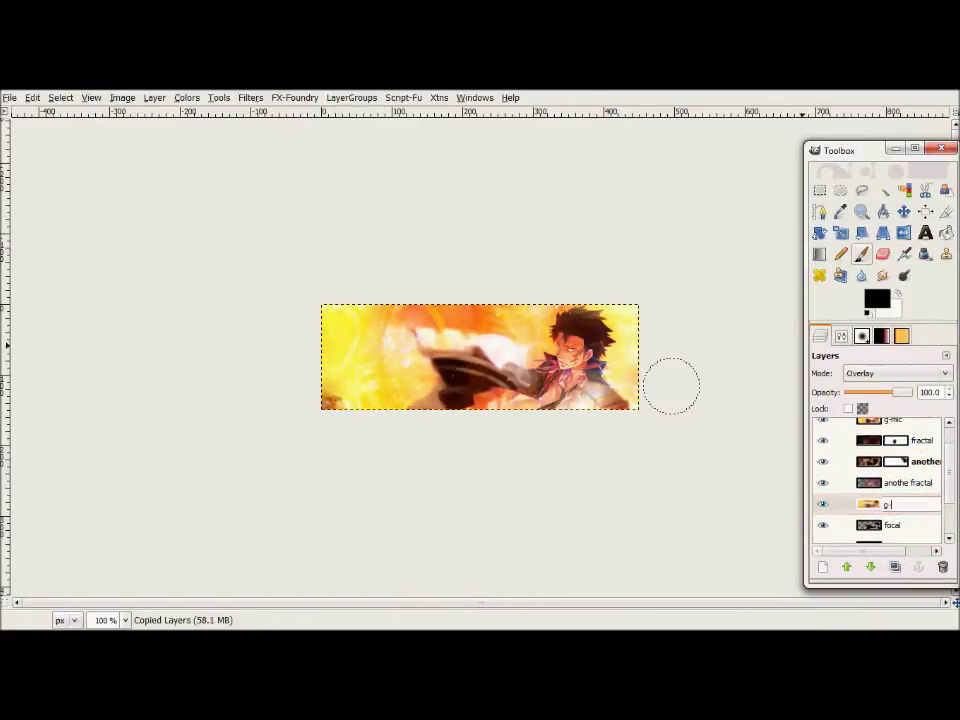
key(ctrl+o)
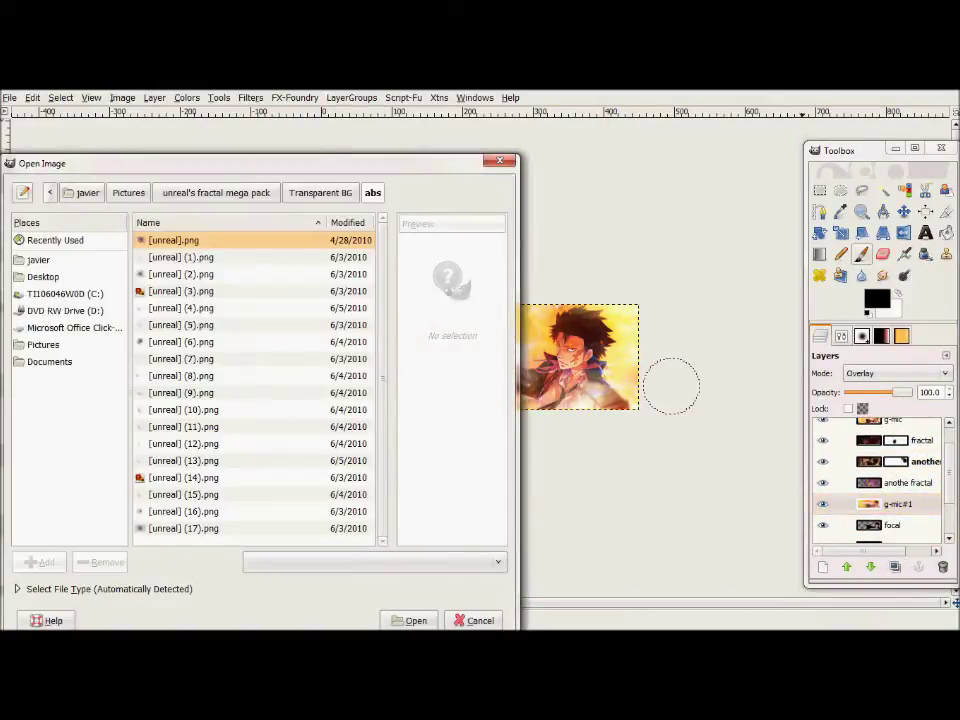
Open Katou Taira.jpg from the Astralis Landscape Stock Pack K to S folder as a layer.
click(128, 192)
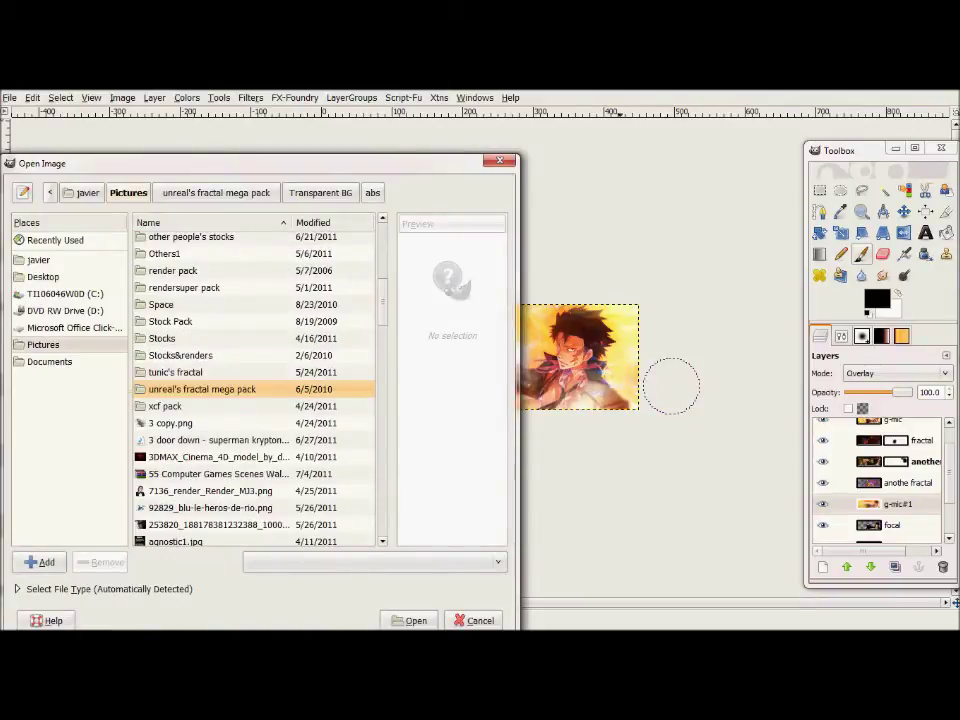
scroll(254, 388, down, 1)
scroll(254, 388, up, 5)
scroll(254, 388, up, 3)
scroll(254, 388, down, 2)
click(173, 293)
double_click(215, 243)
key(Down)
key(Down)
key(Down)
key(Down)
key(Down)
key(Up)
key(Return)
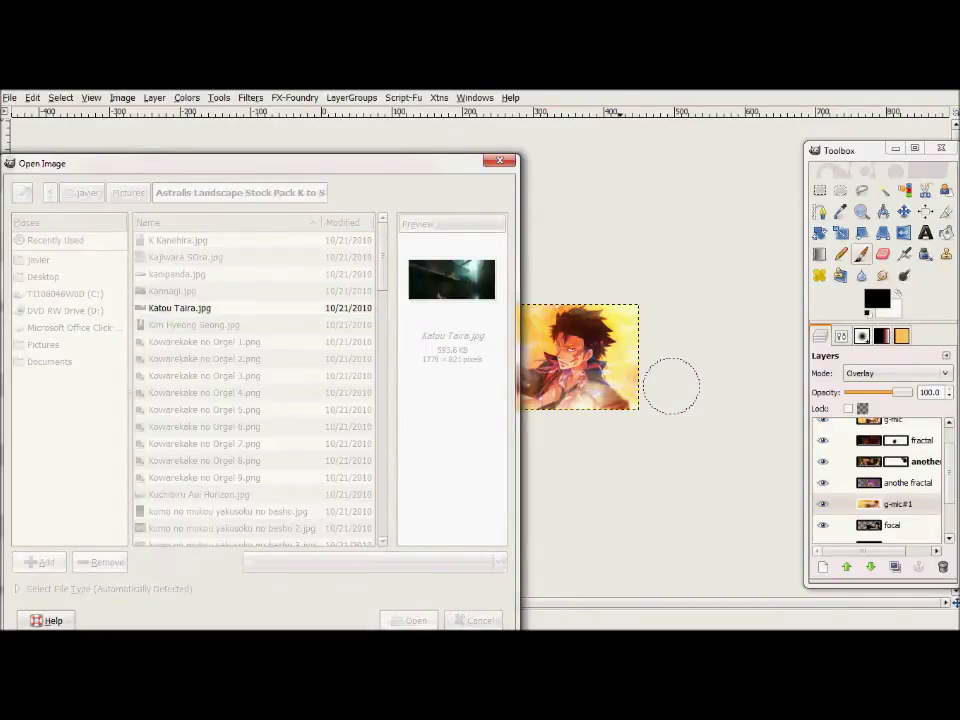
Try the Katou Taira.jpg layer in Screen at 32.4 opacity, then remove it.
click(895, 373)
click(862, 512)
scroll(895, 373, up, 2)
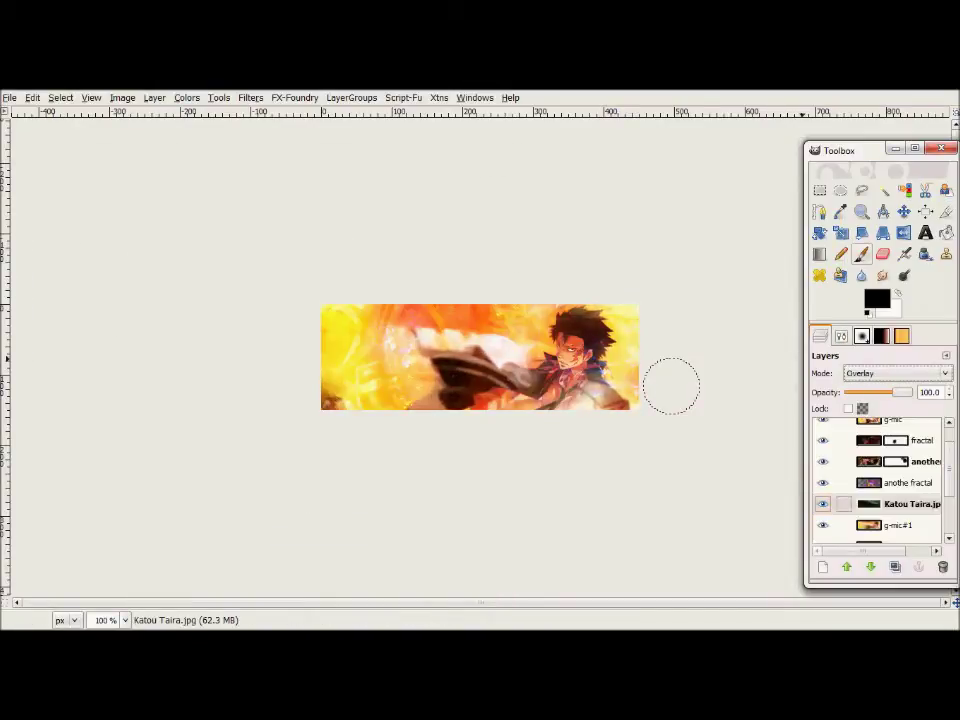
click(870, 566)
scroll(895, 373, up, 2)
mouse_move(906, 392)
mouse_down()
mouse_move(864, 392)
mouse_move(912, 392)
mouse_up()
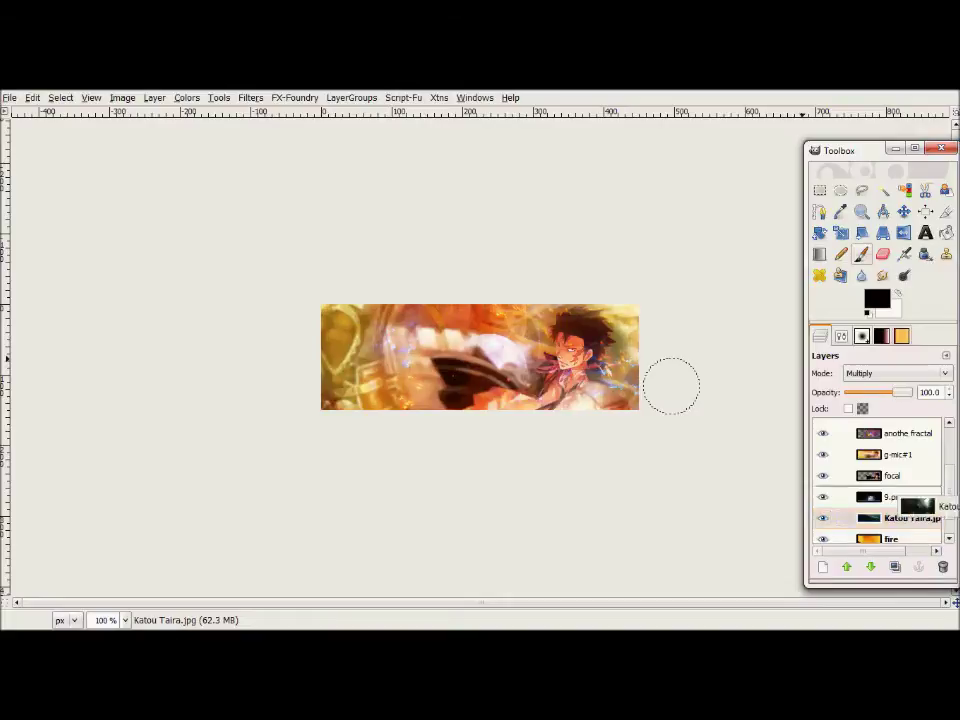
mouse_move(912, 522)
mouse_down()
mouse_move(900, 430)
mouse_move(856, 392)
mouse_up()
key(ctrl+f)
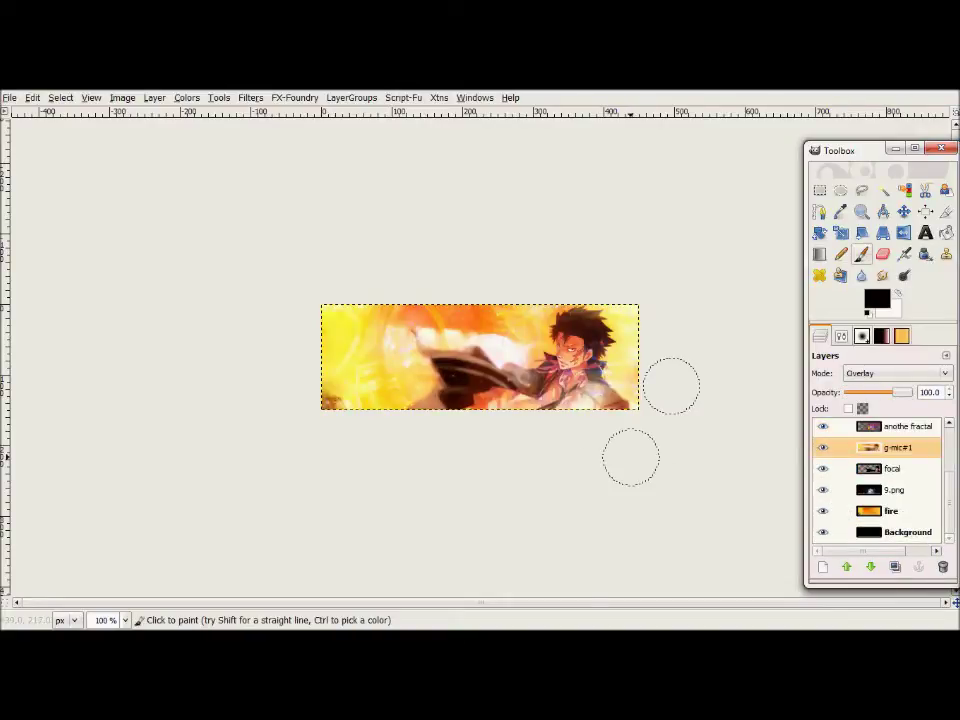
Open the Kim Hyeong Seong stock image as a layer and browse for another.
key(ctrl+o)
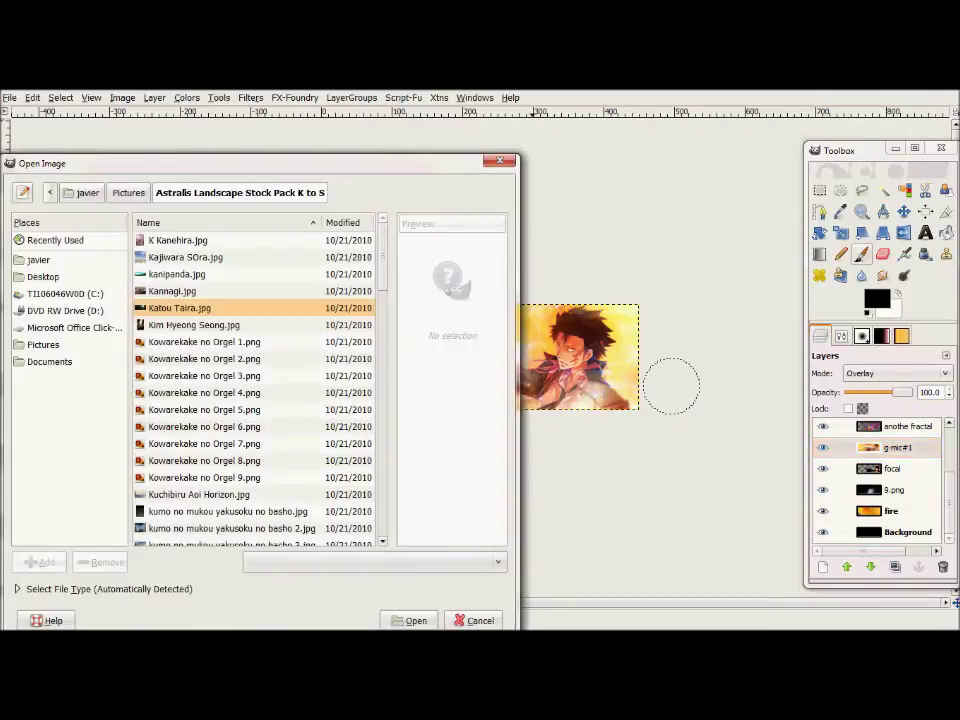
key(Down)
key(Down)
key(Up)
key(Return)
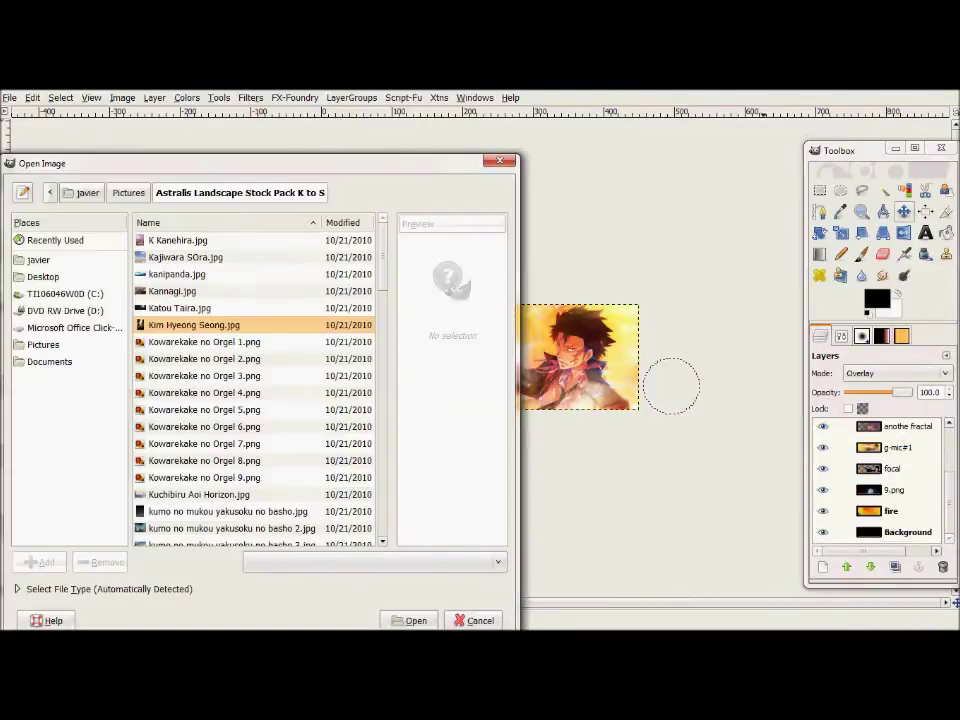
key(Down)
key(Down)
key(Down)
key(Down)
key(Down)
key(Down)
Bring in w4amdpod.bmp and give its layer a white mask, with a soft brush ready.
key(Up)
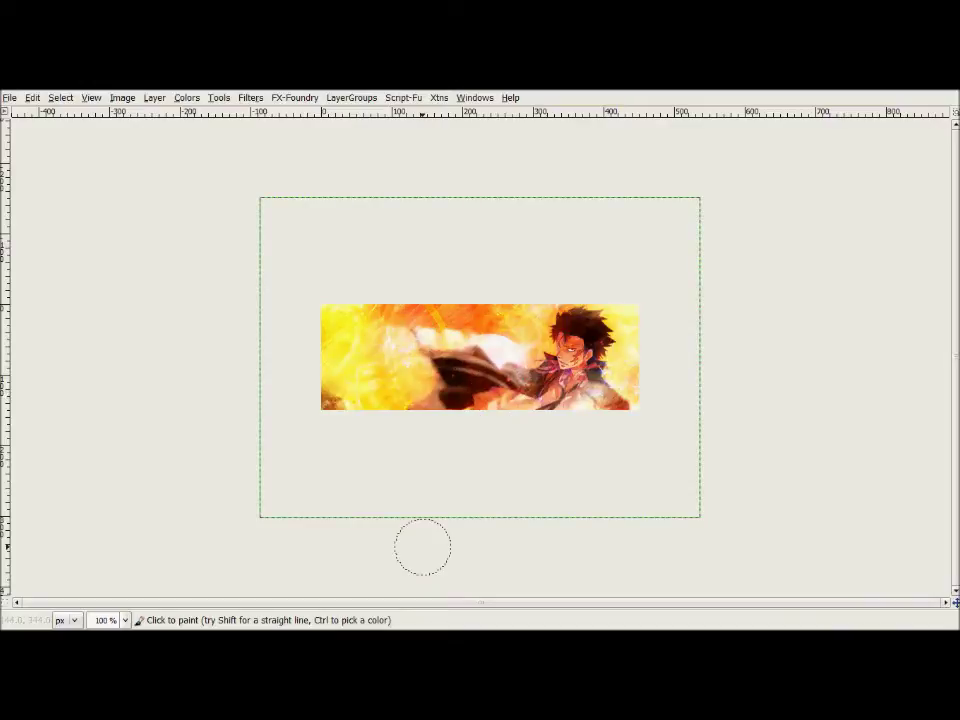
key(Tab)
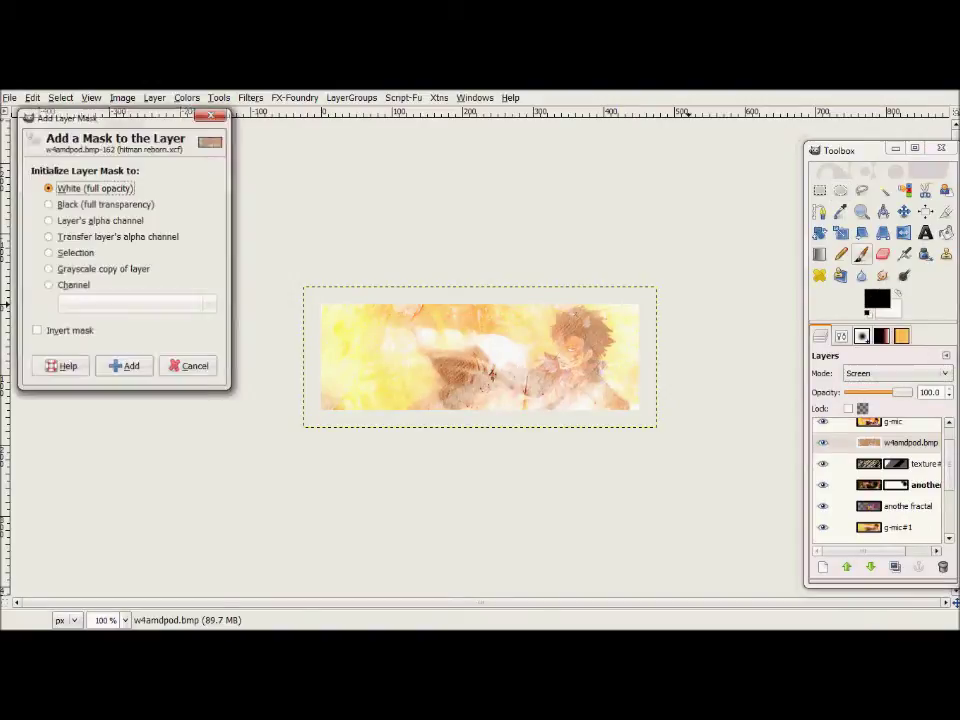
click(122, 364)
click(841, 336)
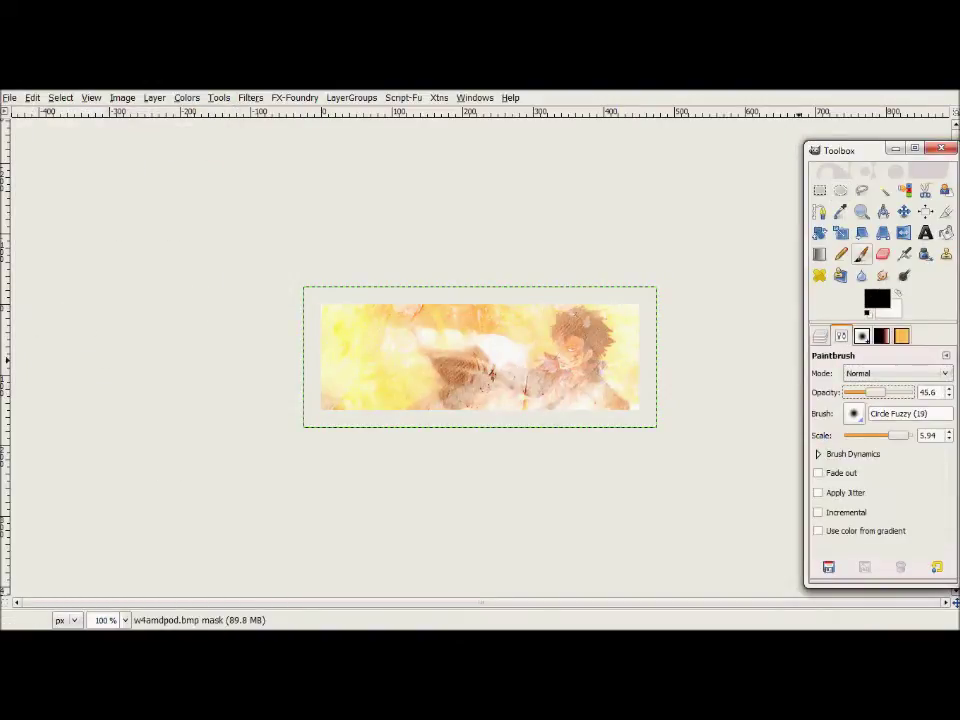
Paint the w4amdpod.bmp mask over the right-side character so it shows clearly.
key(Tab)
mouse_move(579, 343)
mouse_down()
mouse_move(491, 371)
mouse_move(617, 410)
mouse_up()
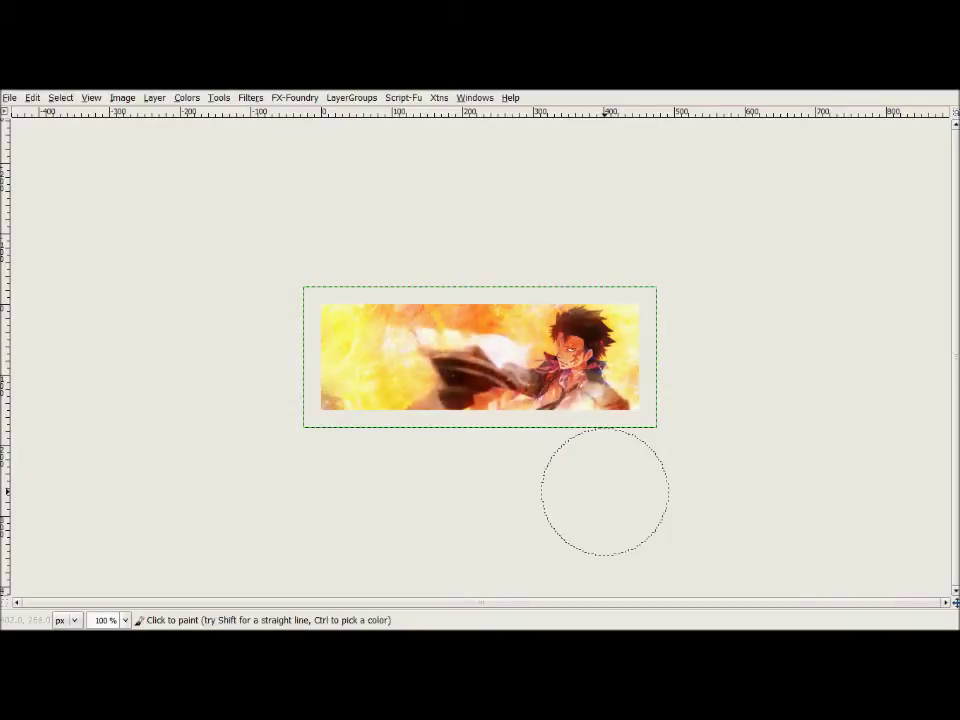
key(Tab)
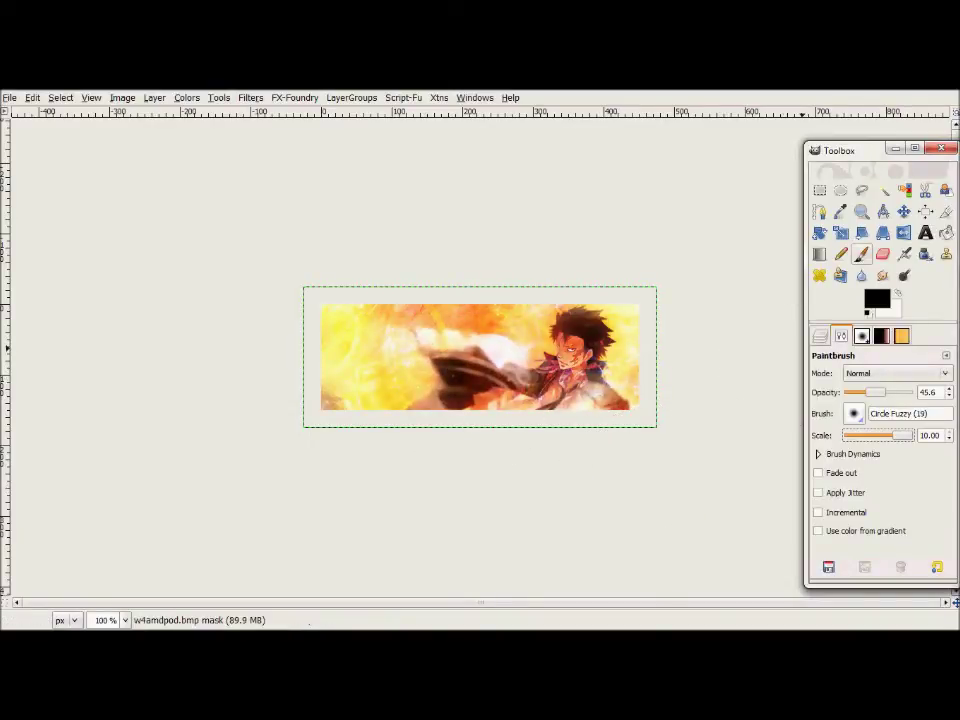
key(ctrl+o)
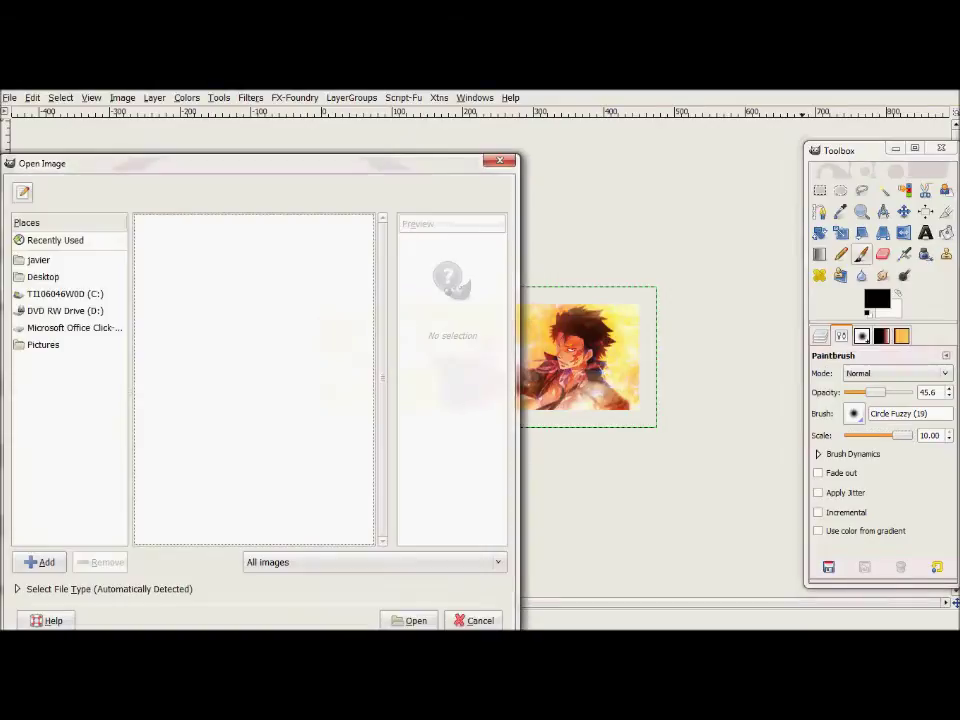
Open c4ds/astratto piu bolle 1.png and bring the render into the banner.
key(alt+Up)
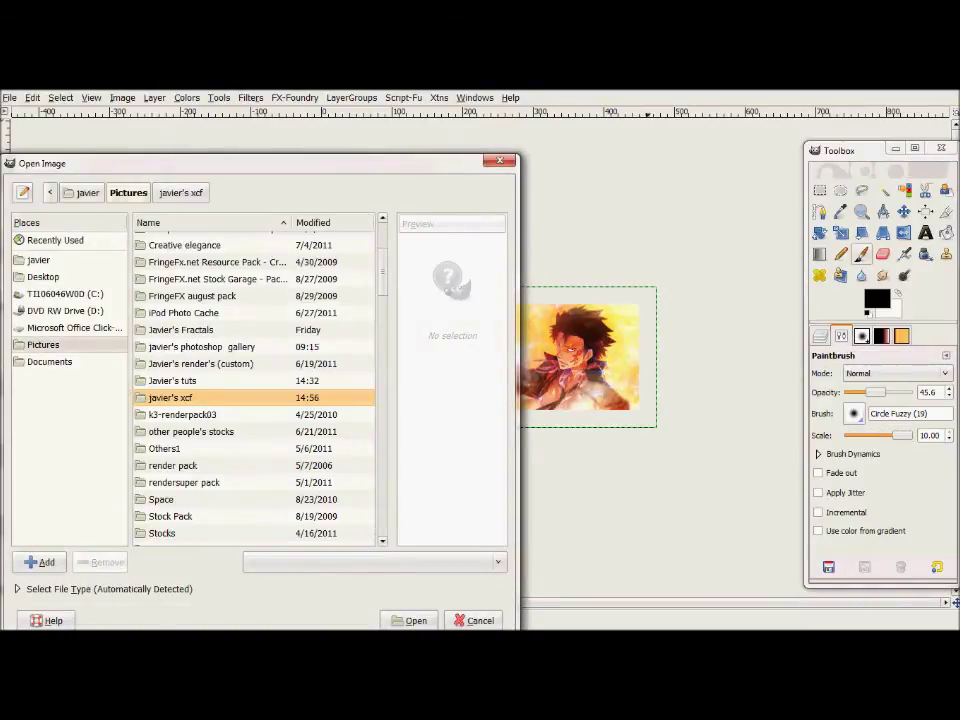
scroll(250, 380, up, 3)
double_click(165, 290)
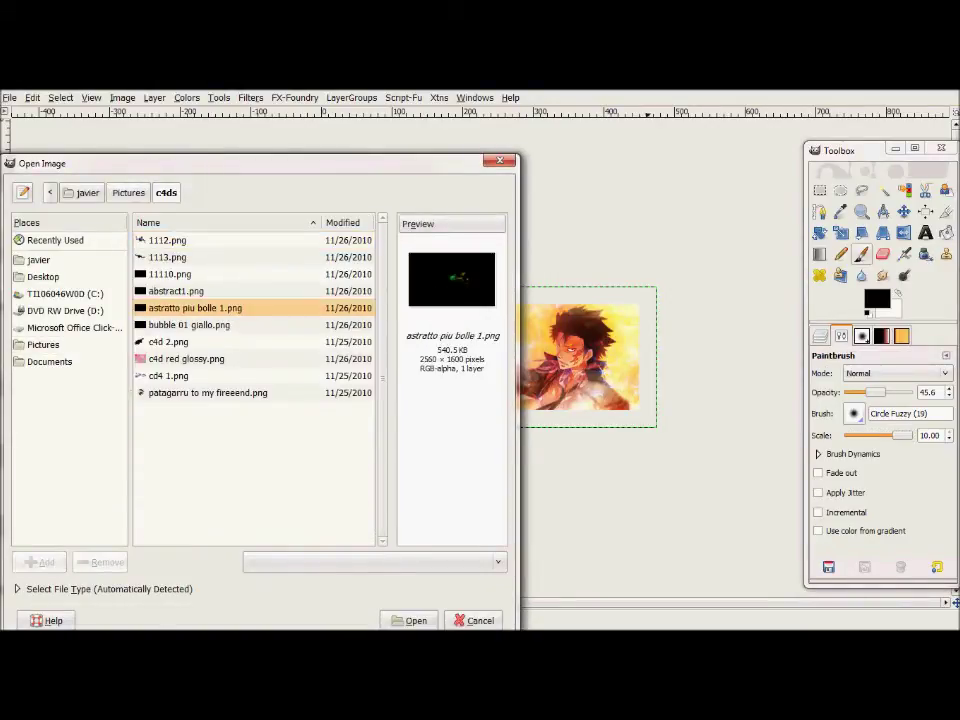
key(Return)
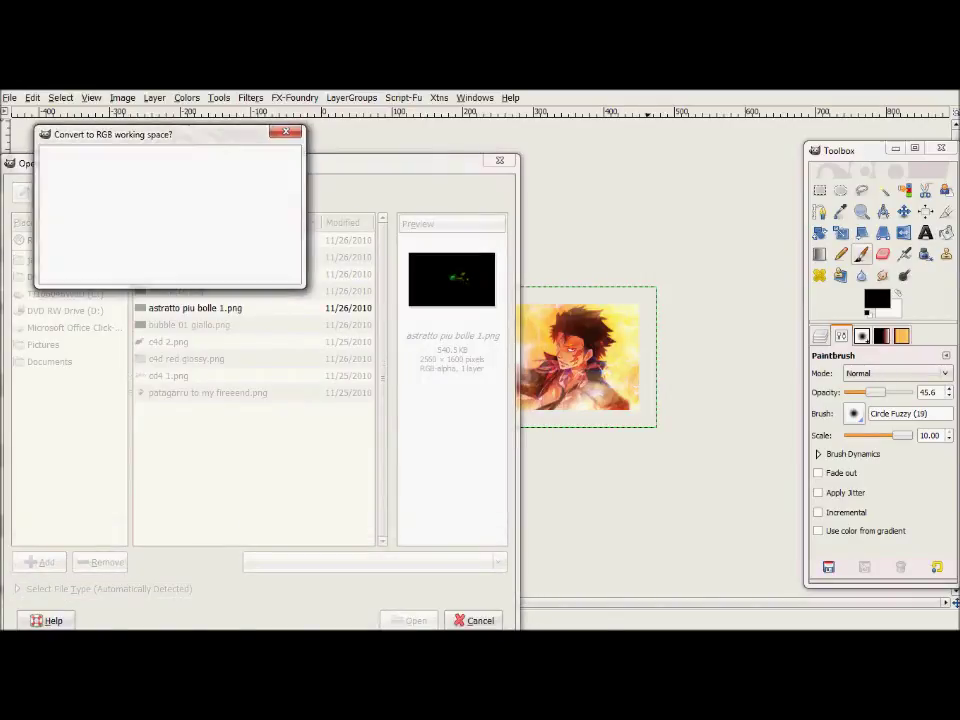
key(m)
key(ctrl+l)
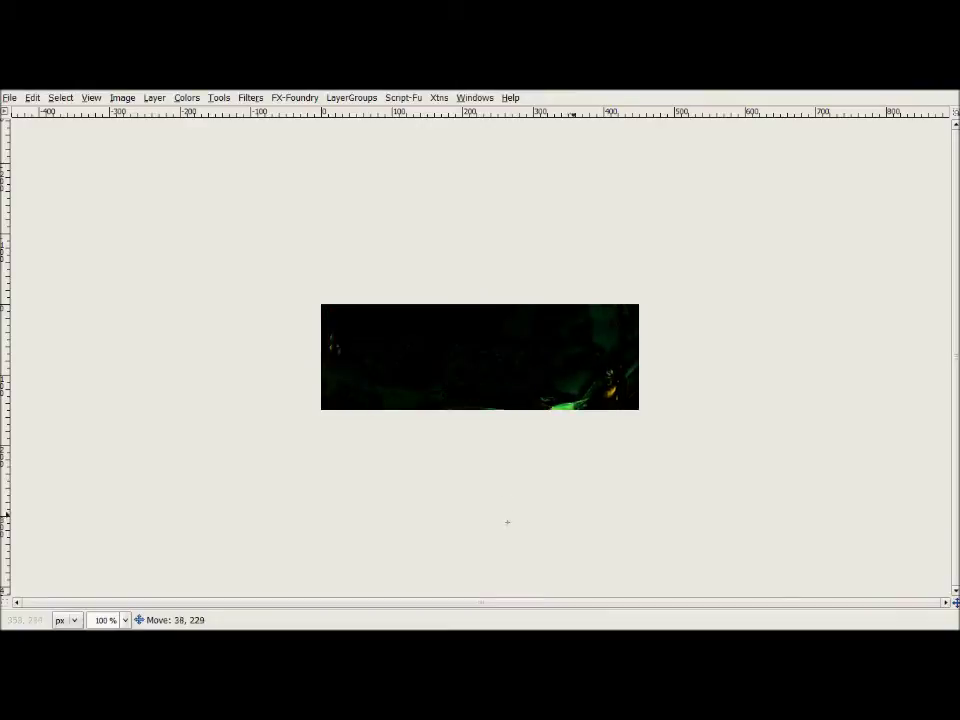
Rotate the astratto piu bolle render and shift it down and left.
key(shift+r)
click(458, 572)
key(Return)
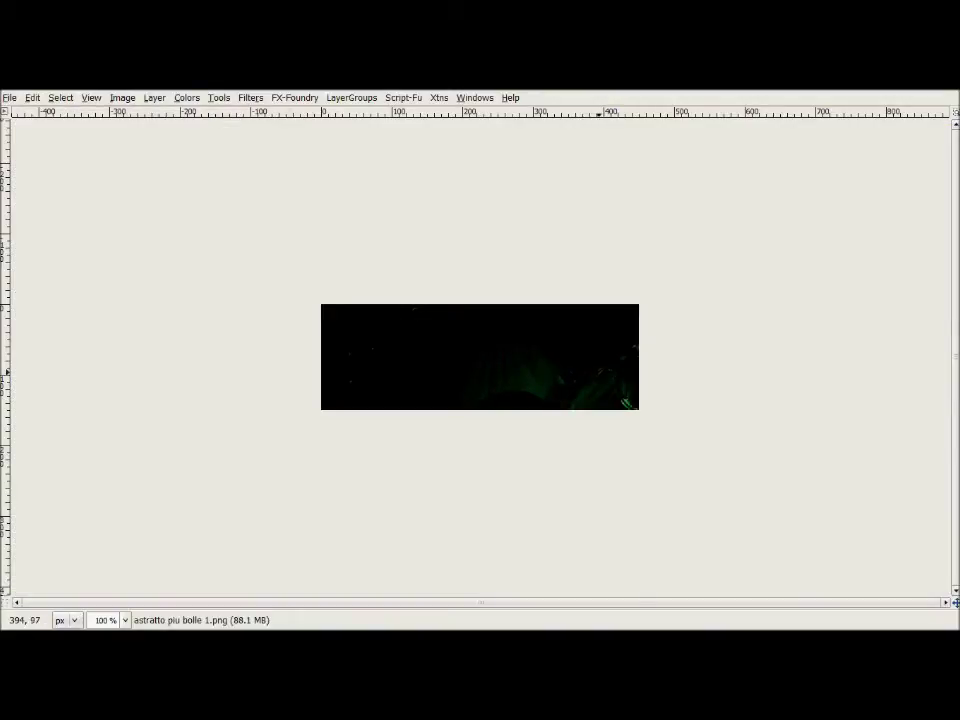
mouse_move(599, 372)
mouse_down()
mouse_move(535, 432)
mouse_move(500, 440)
mouse_up()
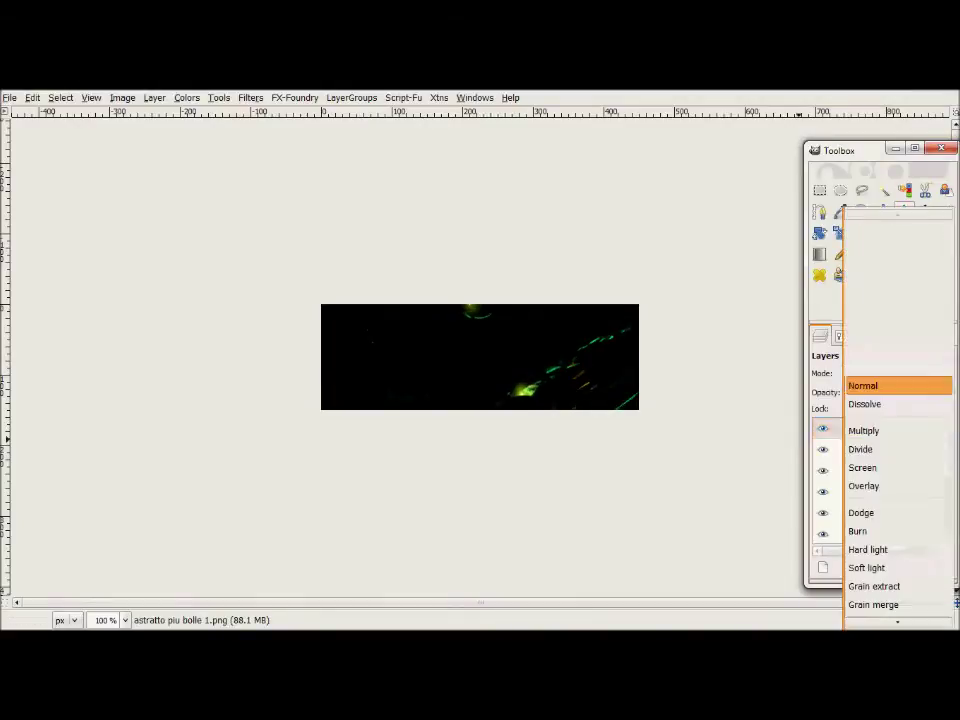
Blend the render in Screen mode and reposition it within the banner.
click(863, 465)
scroll(895, 373, down, 1)
scroll(895, 373, up, 1)
key(Tab)
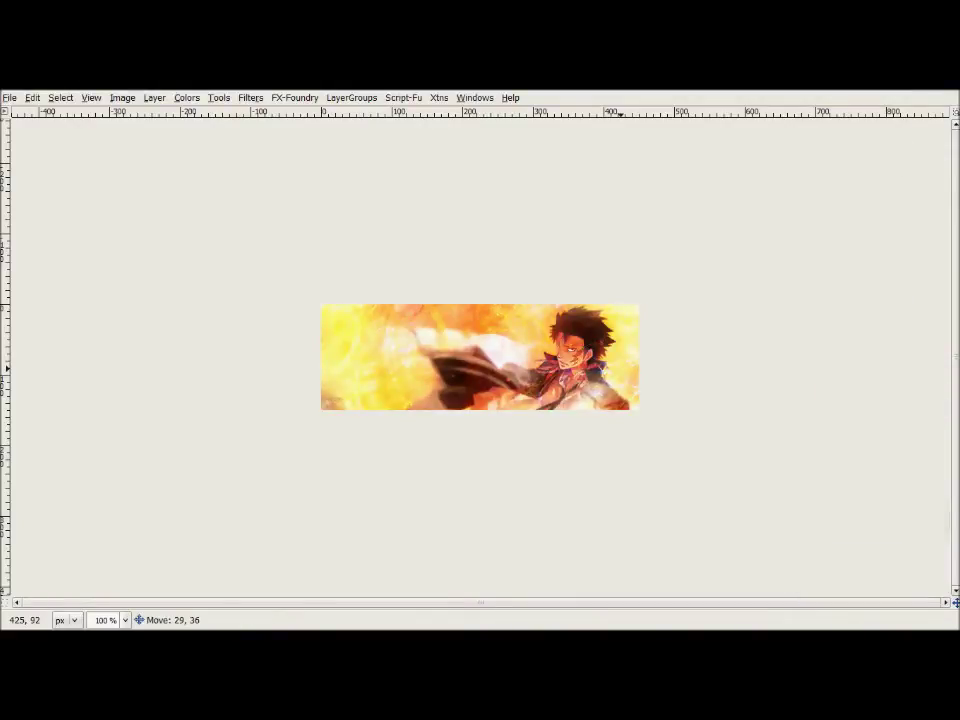
drag(140, 481, 363, 575)
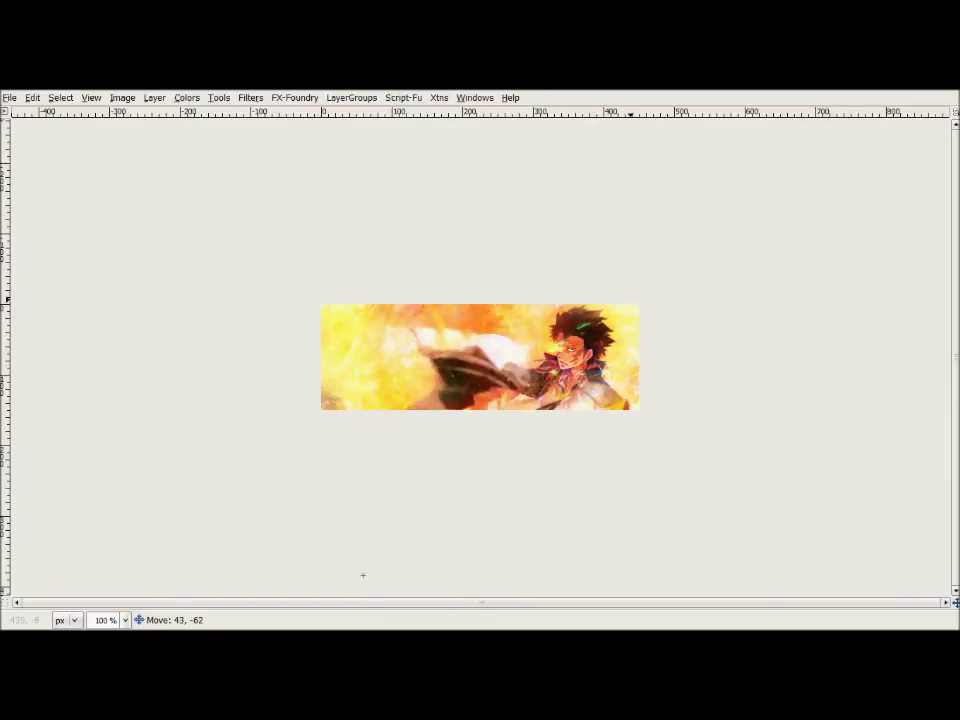
Add a mask to the render layer and paint it out over the character.
key(Return)
key(p)
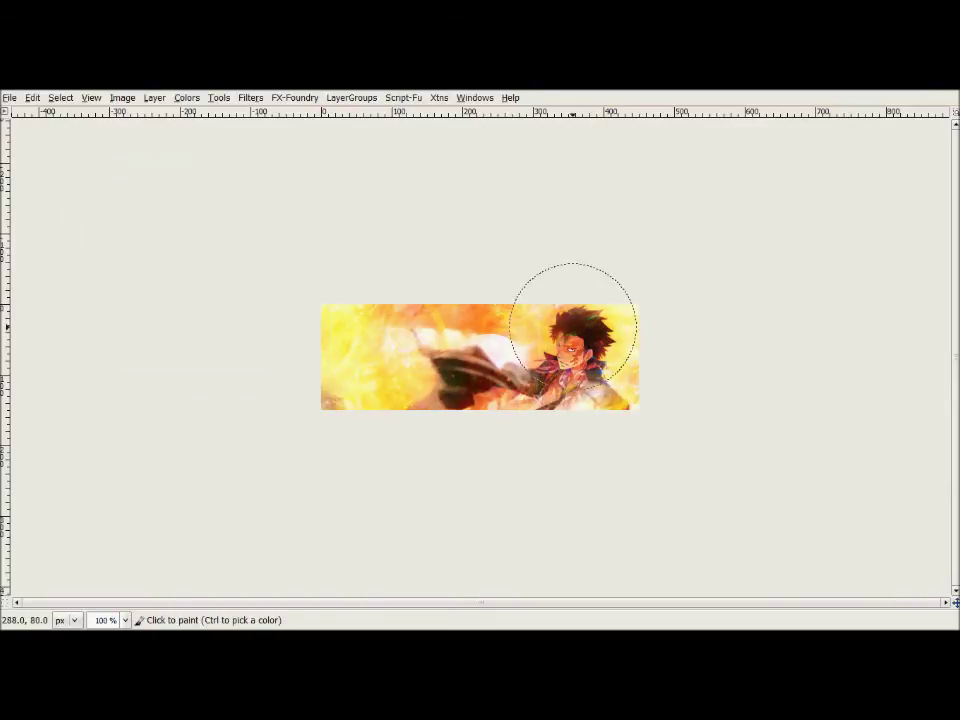
drag(572, 326, 479, 413)
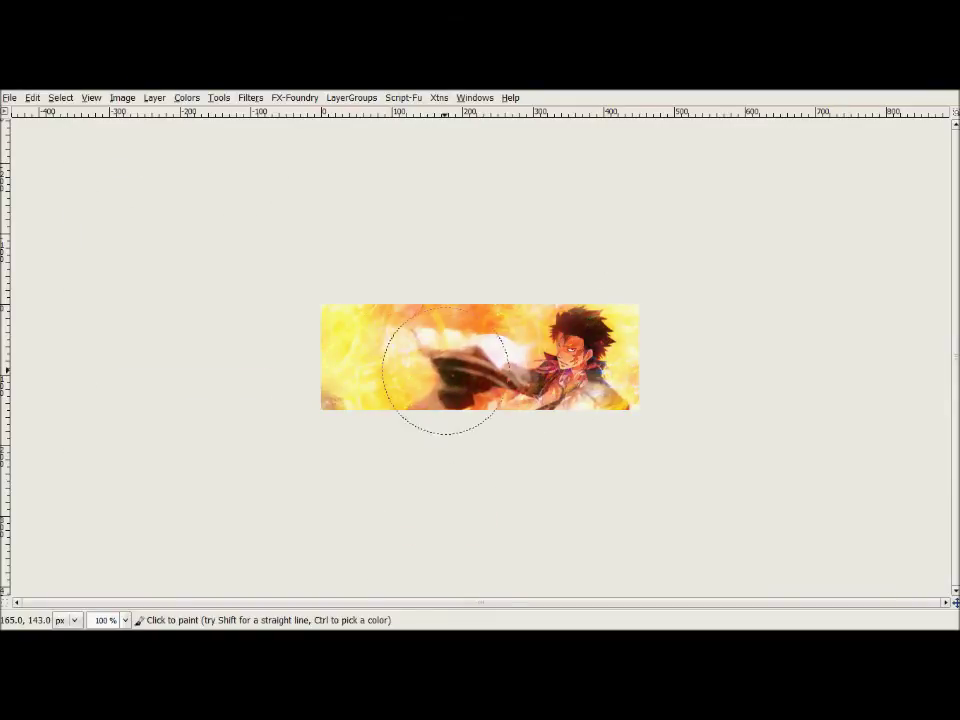
key(Tab)
Copy the whole visible banner and paste the merged copy on top.
key(Tab)
key(alt+s)
click(96, 362)
key(Return)
key(Tab)
key(Tab)
click(32, 97)
click(60, 263)
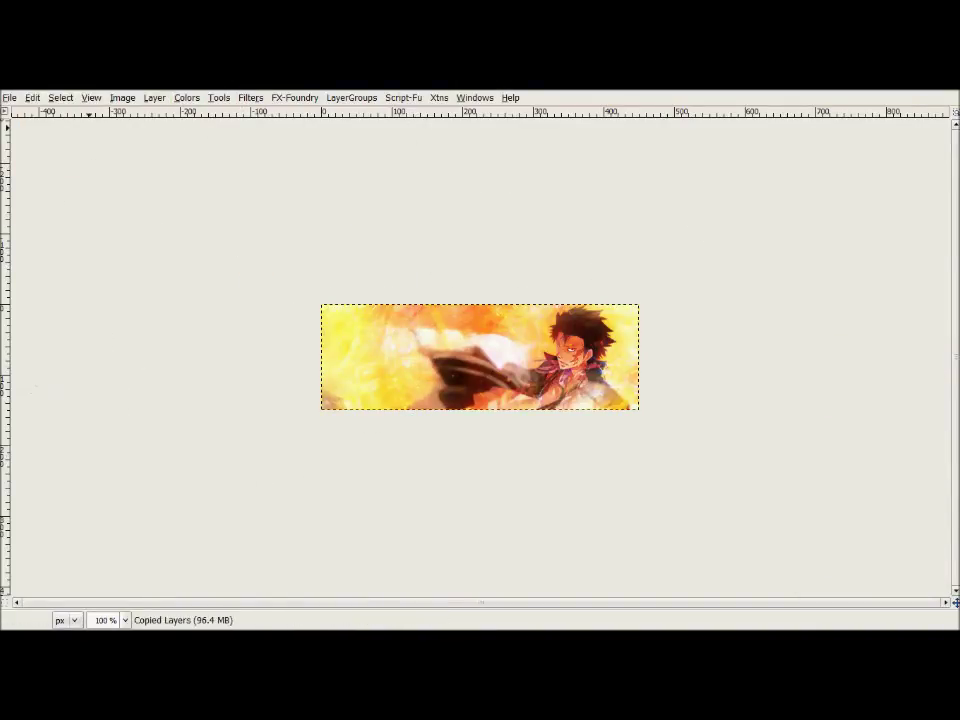
Rename the new top layer to 'curves'.
key(Tab)
double_click(889, 428)
text(curl)
key(Tab)
Apply Levels to the layer with gamma 0.52 and a raised output black point.
key(alt+c)
key(Down)
key(Down)
key(Down)
key(Up)
key(Return)
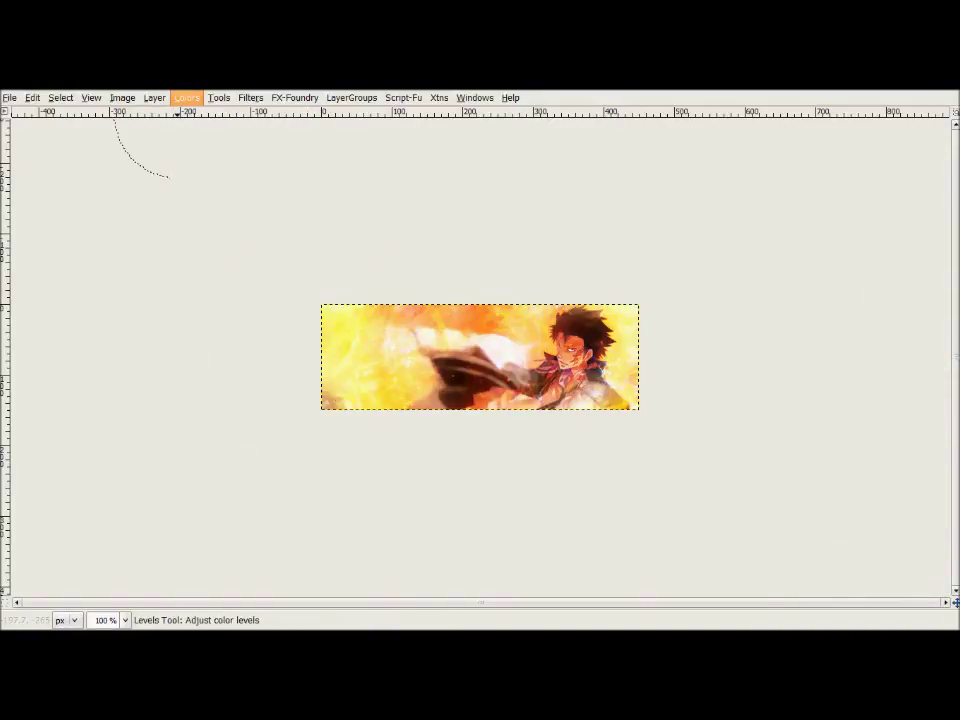
mouse_move(209, 341)
mouse_down()
mouse_move(272, 341)
mouse_move(241, 341)
mouse_up()
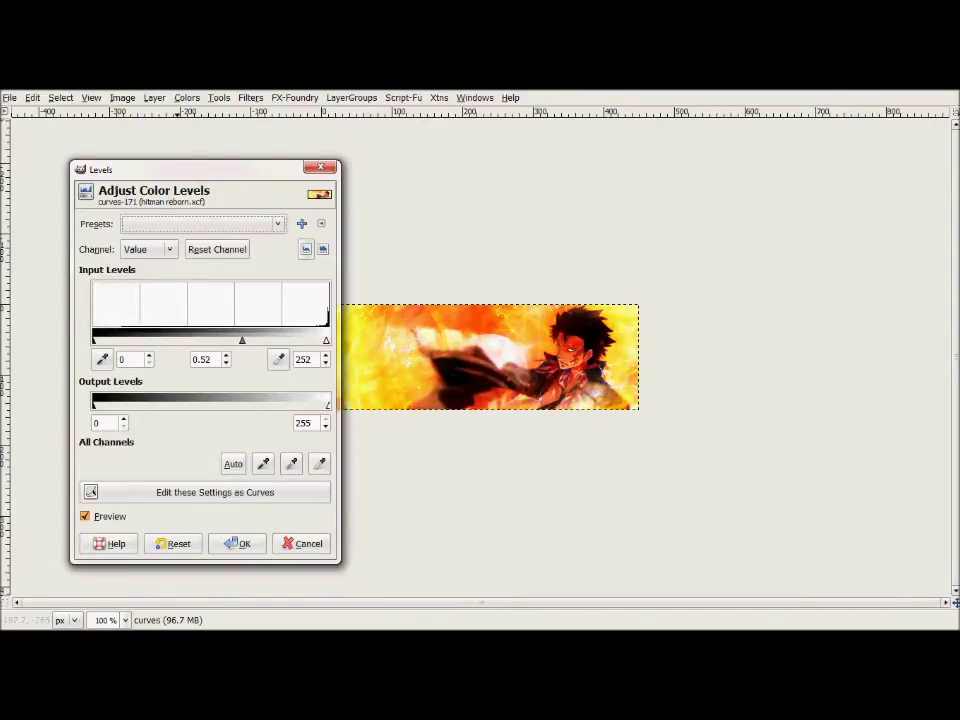
drag(93, 404, 117, 404)
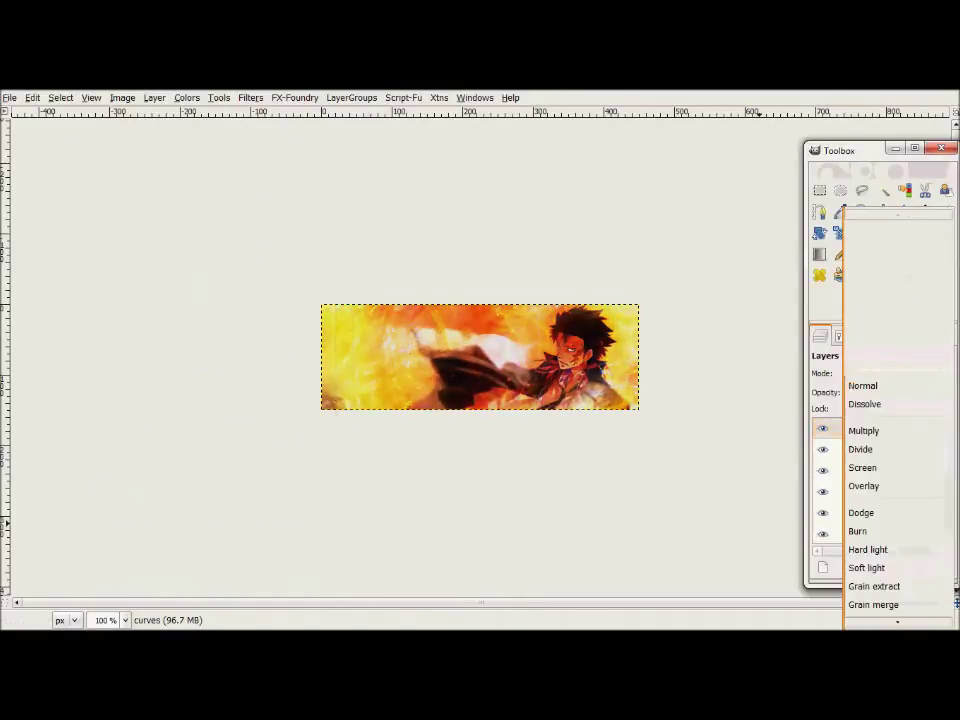
Blend the layer in Hard light at 35.3% opacity and save as hitman reborn.xcf.
click(861, 512)
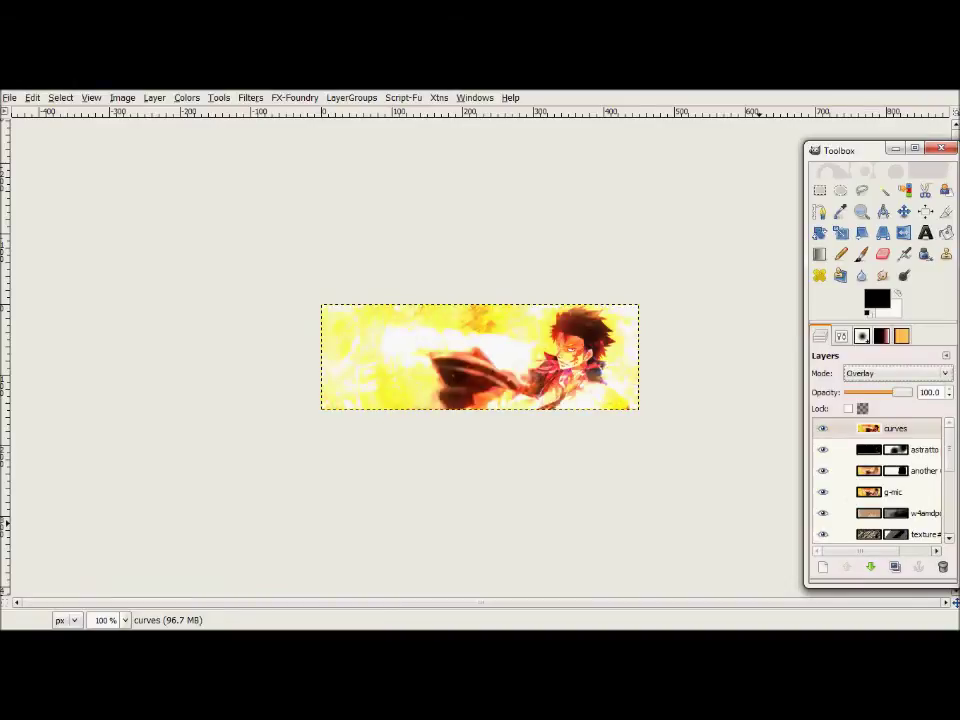
key(Down)
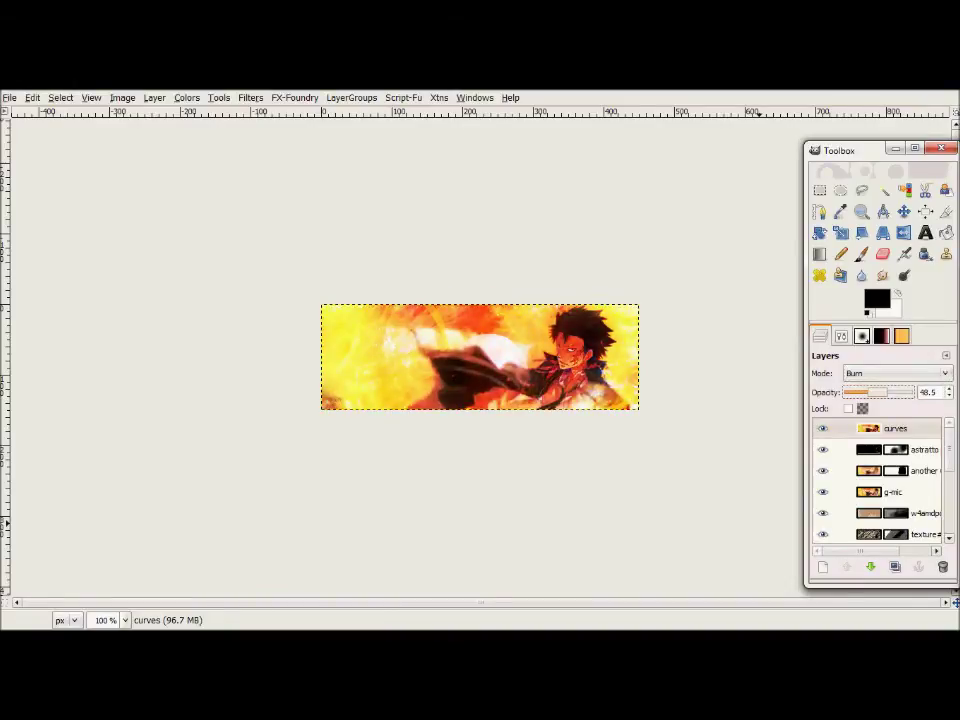
key(Down)
key(Up)
key(Up)
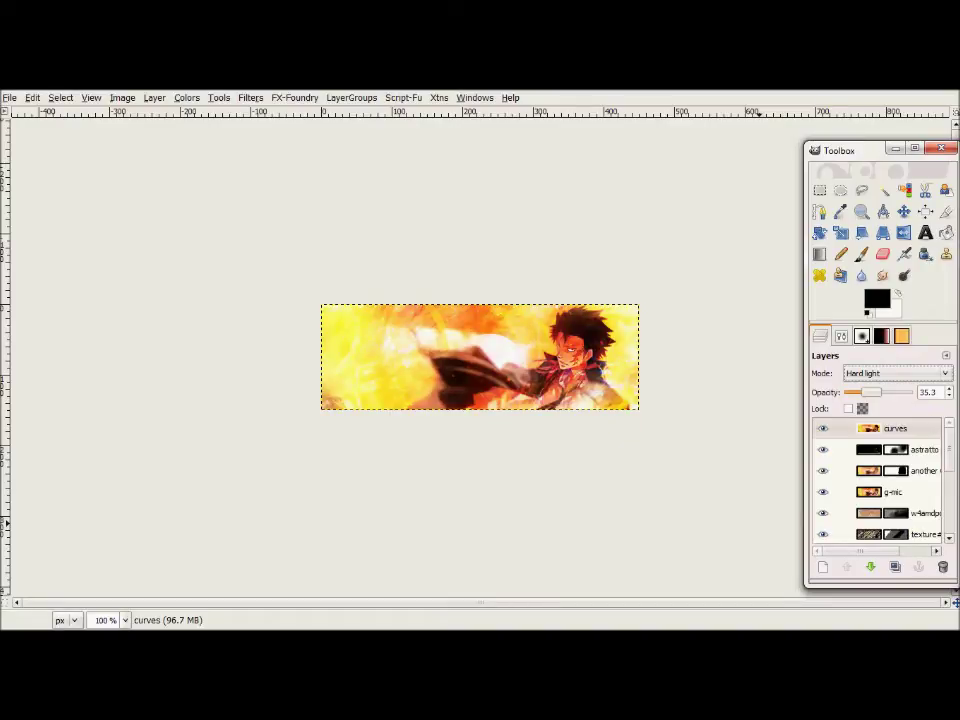
key(alt+f)
key(Escape)
key(ctrl+s)
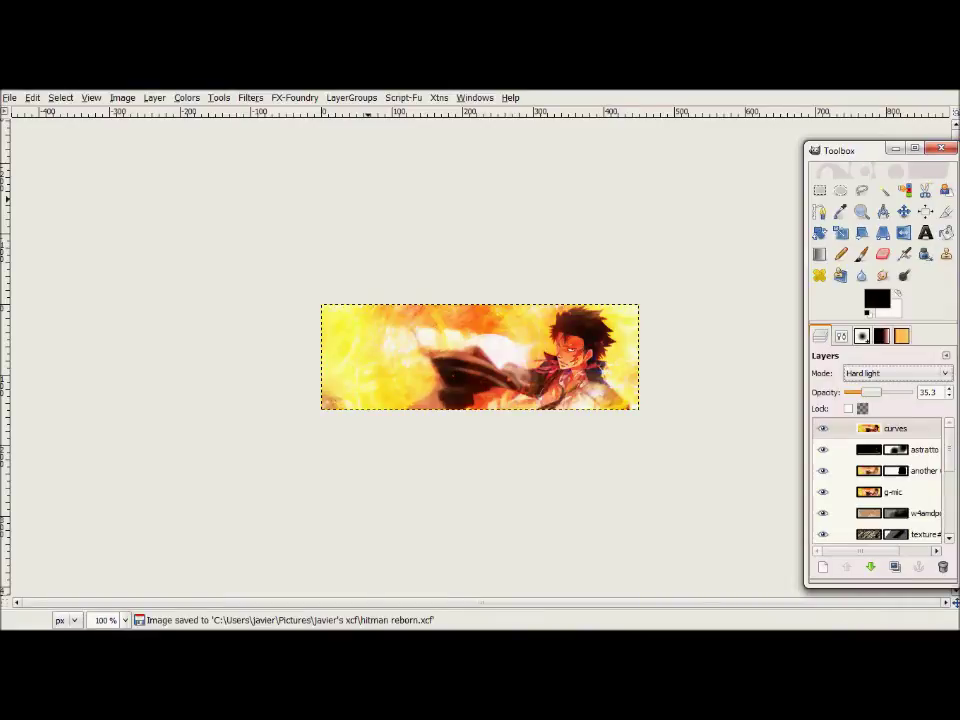
key(alt+r)
Launch G'MIC and browse the filter categories to Artistic > Painting.
key(Right)
key(Left)
key(Up)
key(Return)
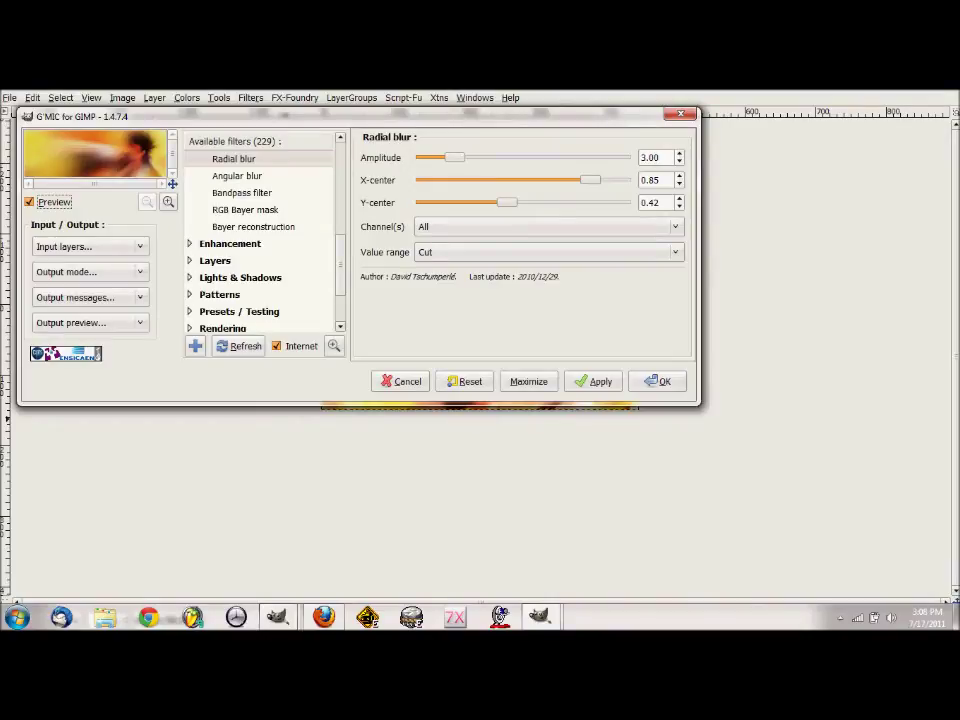
key(Down)
key(Down)
key(Down)
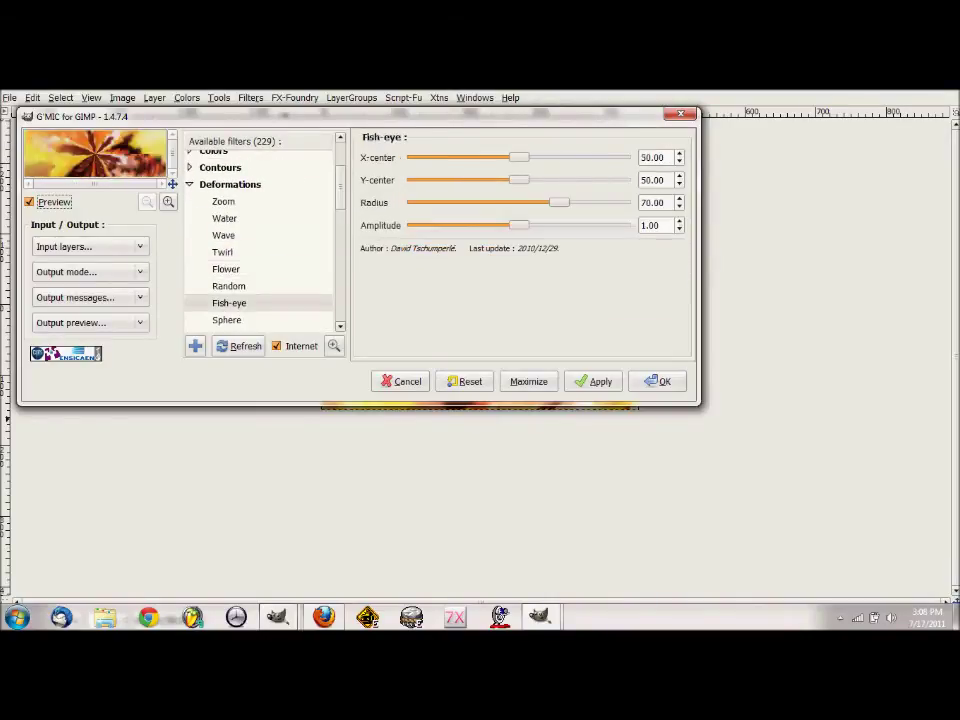
key(Down)
key(Down)
key(Down)
key(Down)
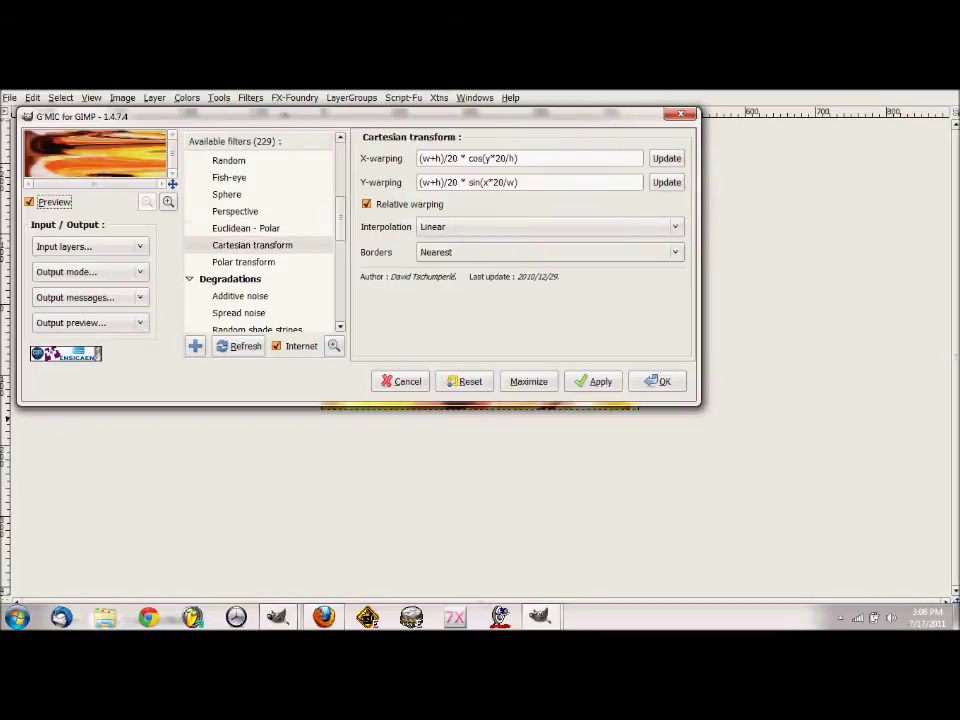
key(Left)
key(Up)
key(Right)
key(Down)
key(Down)
key(Down)
key(Down)
key(Down)
key(Down)
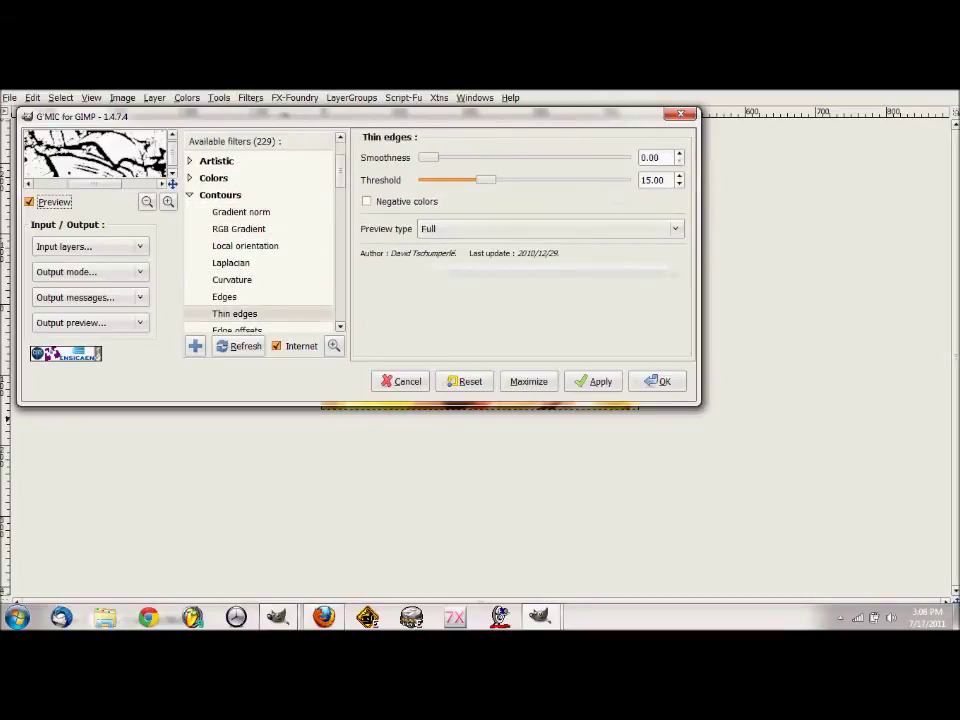
key(Down)
key(Left)
key(Up)
key(Up)
key(Right)
key(Down)
key(Down)
key(Down)
key(Down)
key(Down)
key(Up)
key(Up)
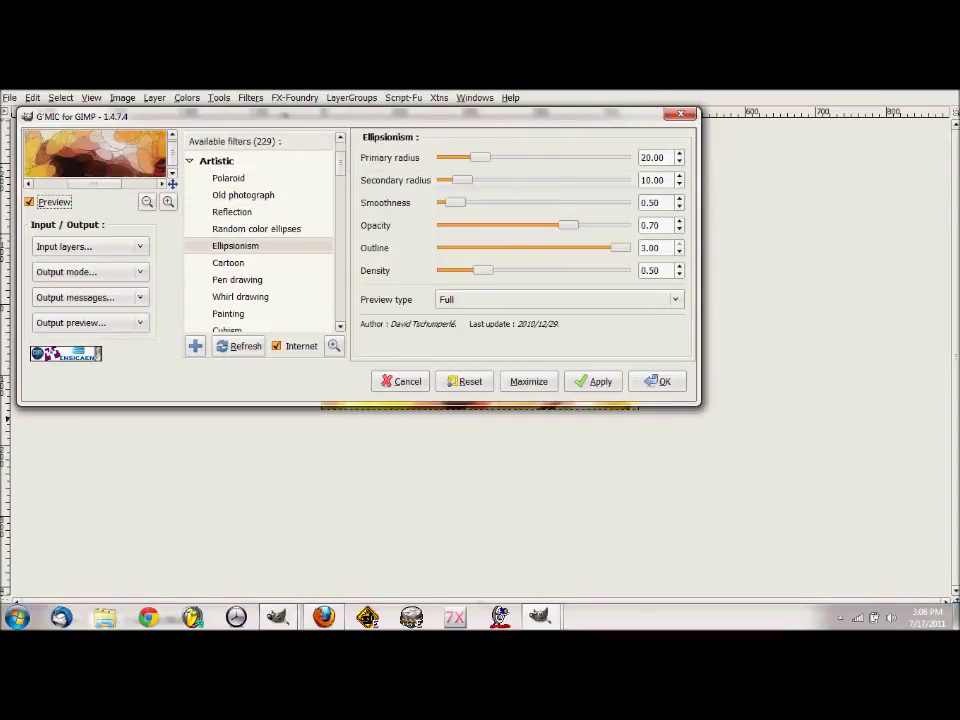
key(Down)
key(Down)
key(Down)
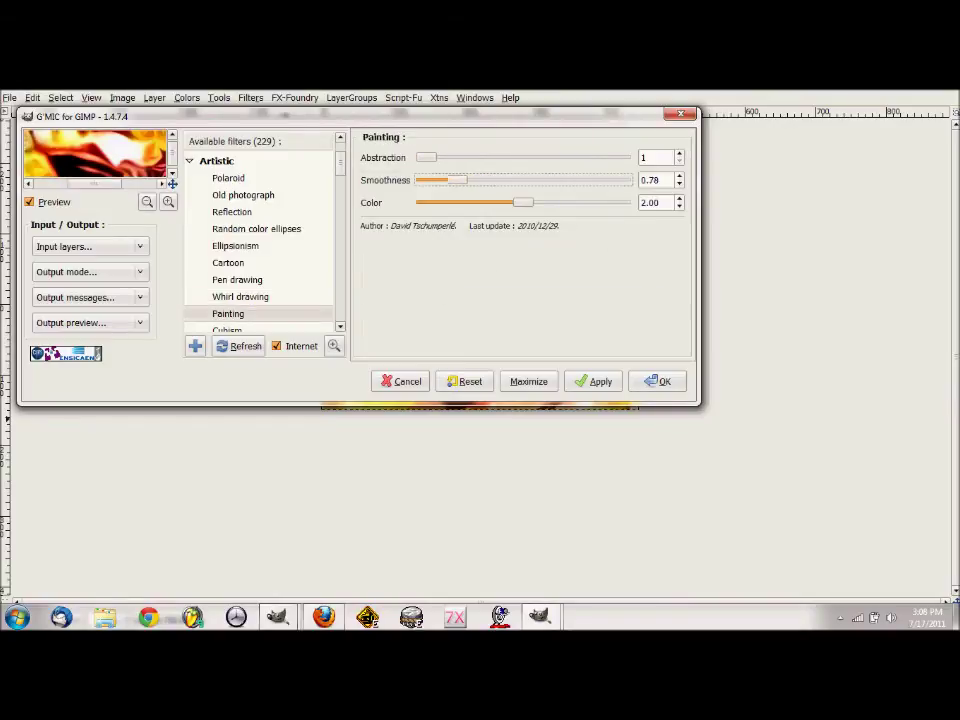
Apply Painting with Smoothness 0.16 and Color 2.11, naming the layer 'final g-mic'.
key(Tab)
key(Right)
key(Right)
key(Right)
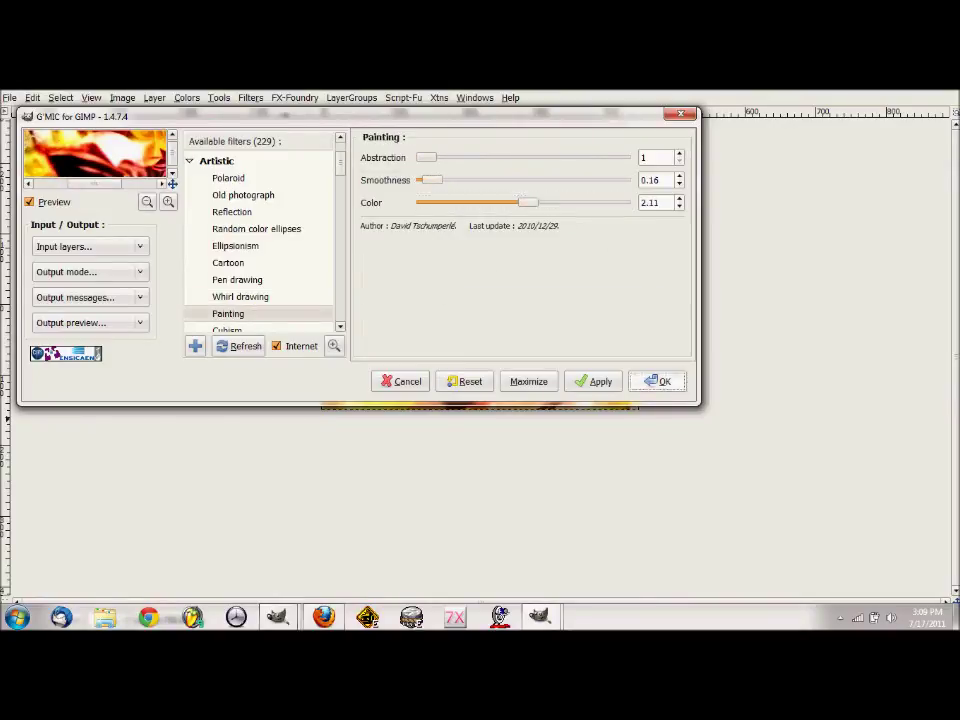
key(Return)
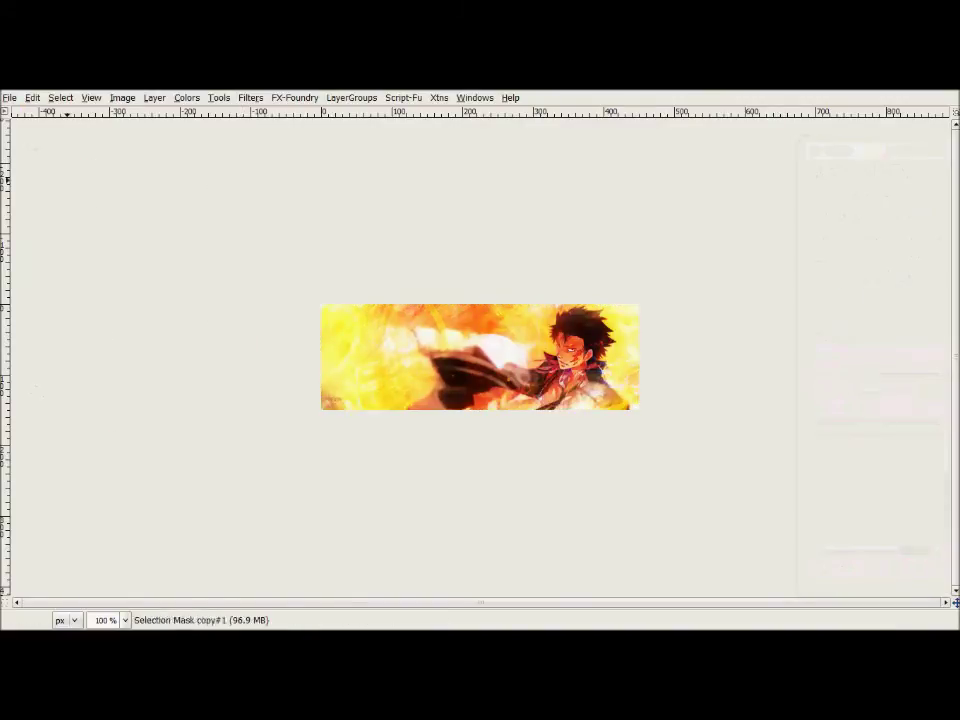
text(final g-mic)
key(Return)
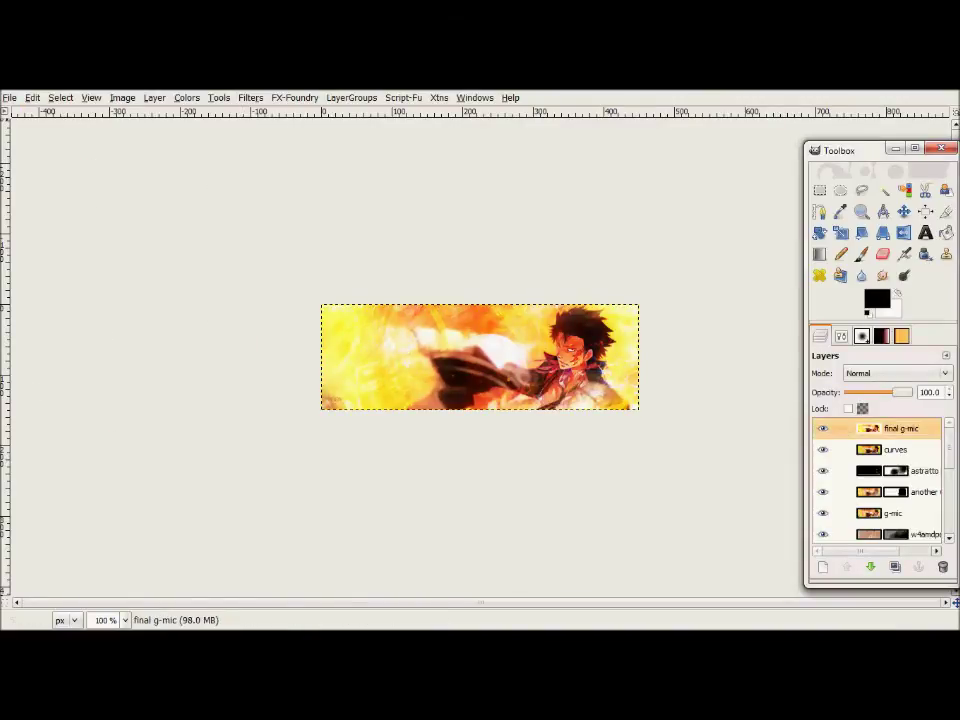
Fade final g-mic to about 20% opacity and paste a merged copy named 'jk another g-mic'.
click(250, 97)
click(267, 553)
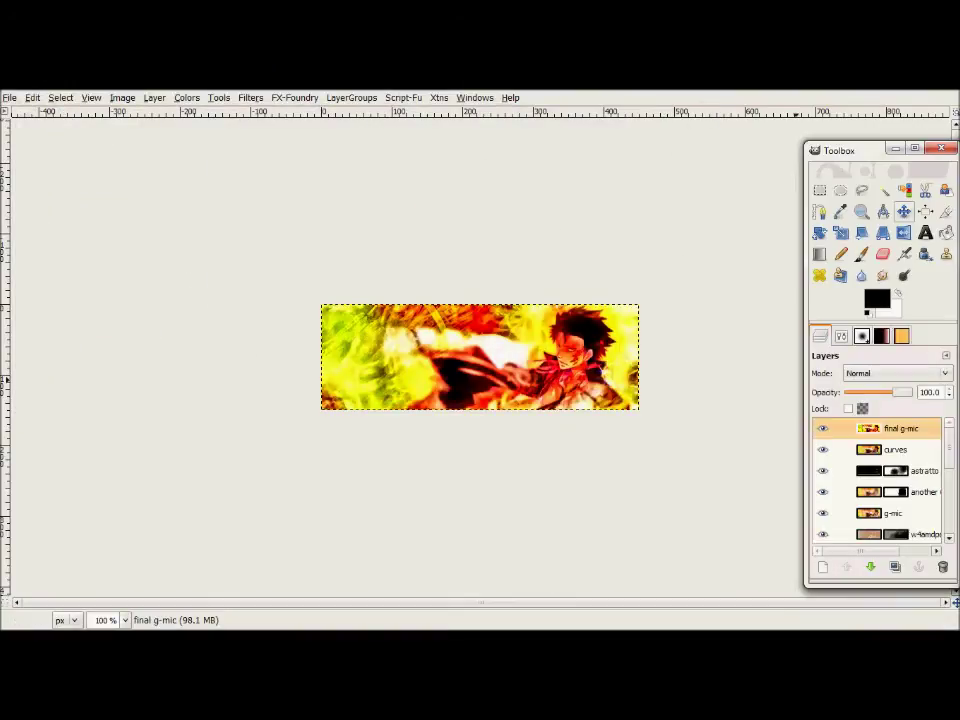
drag(903, 392, 859, 392)
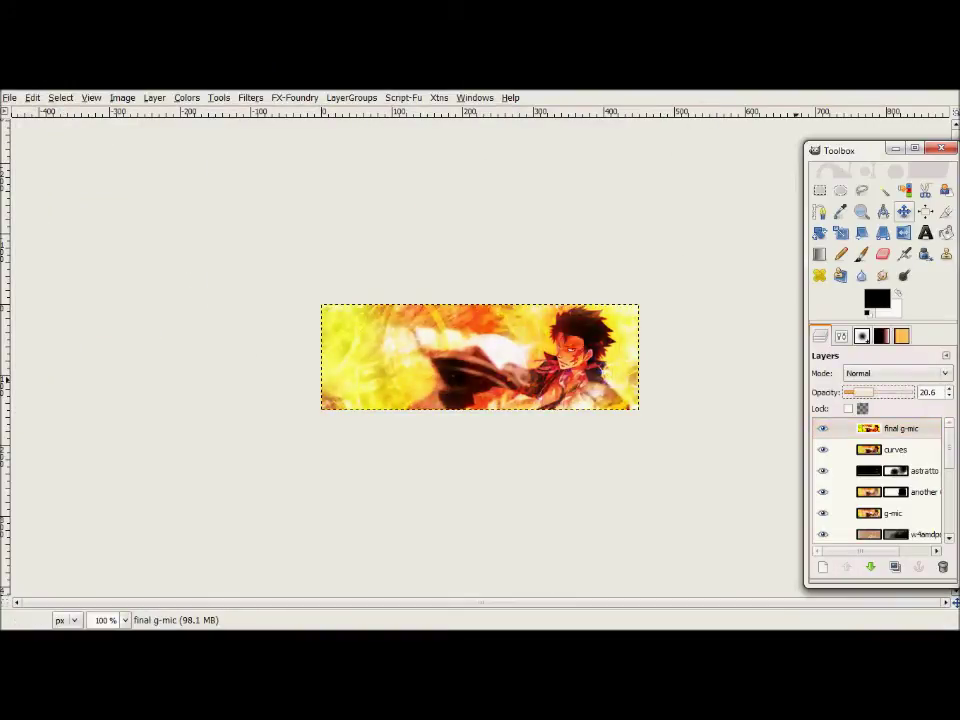
key(ctrl+shift+v)
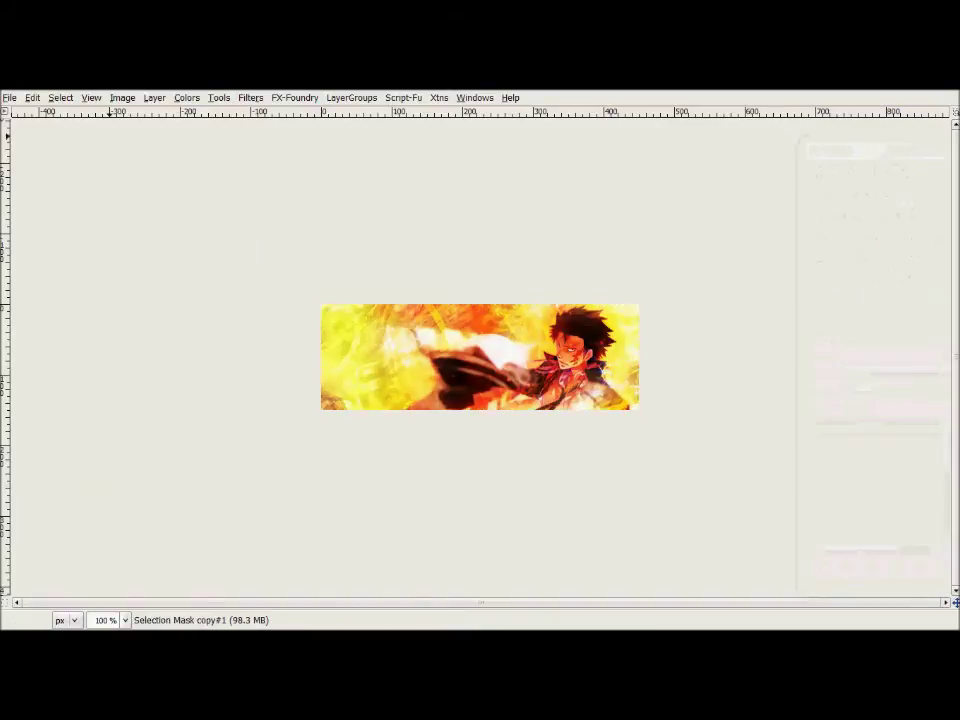
text(g-mic)
key(Return)
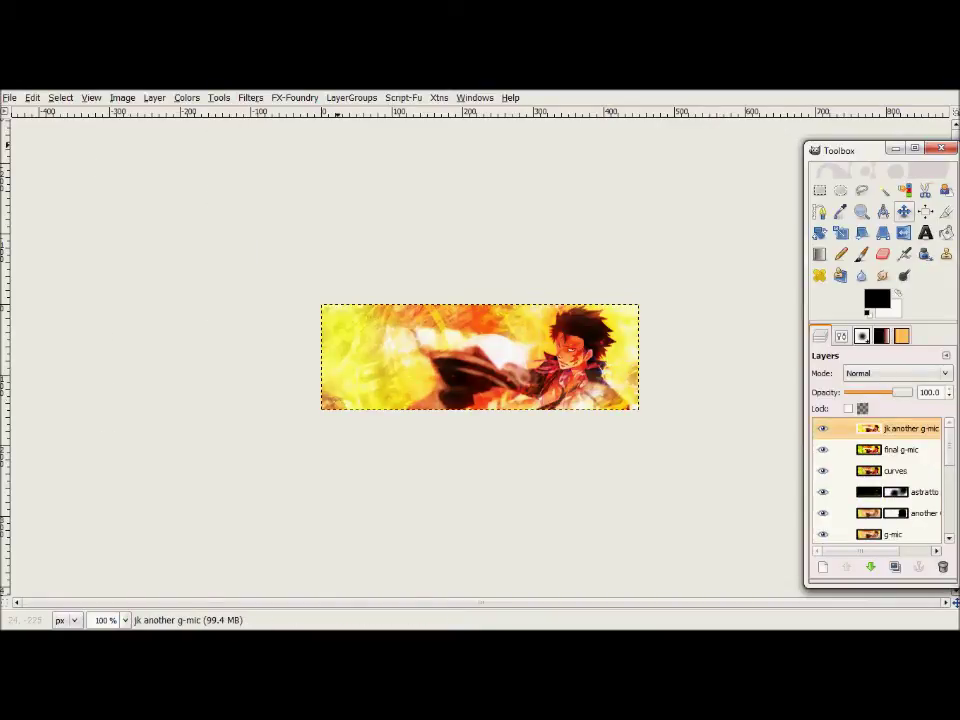
key(Tab)
Apply G'MIC's Soft glow filter to the merged copy.
click(351, 97)
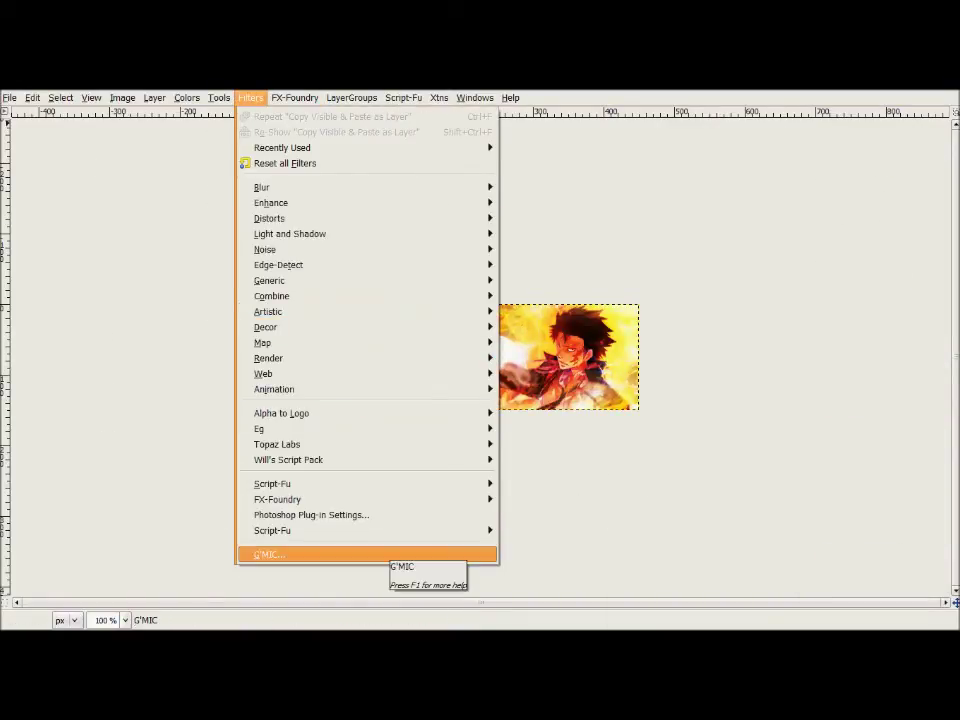
click(385, 556)
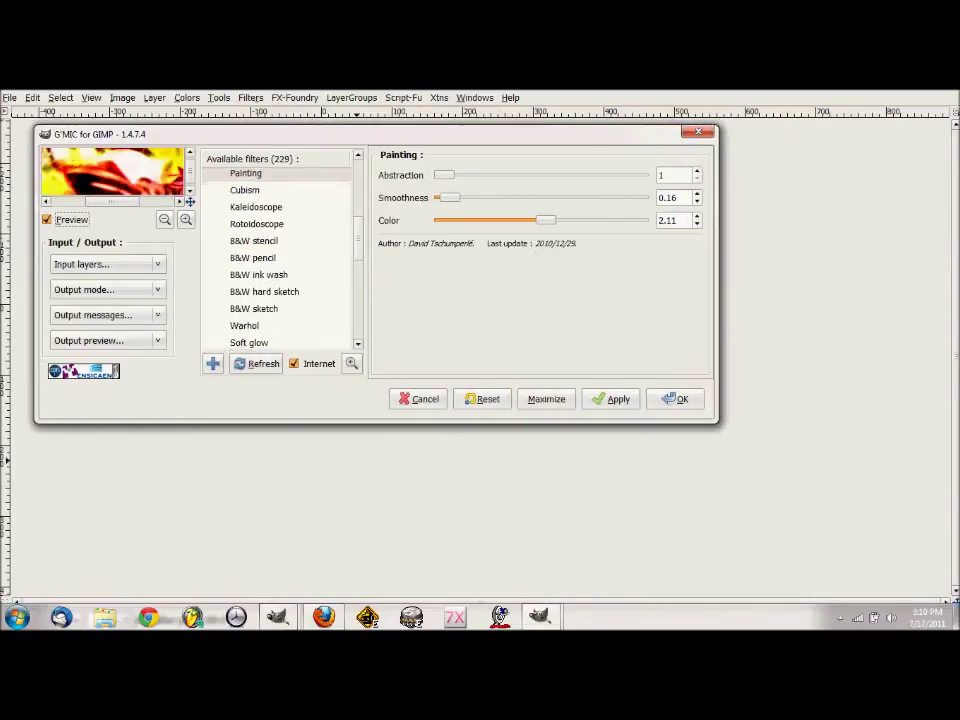
scroll(280, 250, down, 3)
click(249, 213)
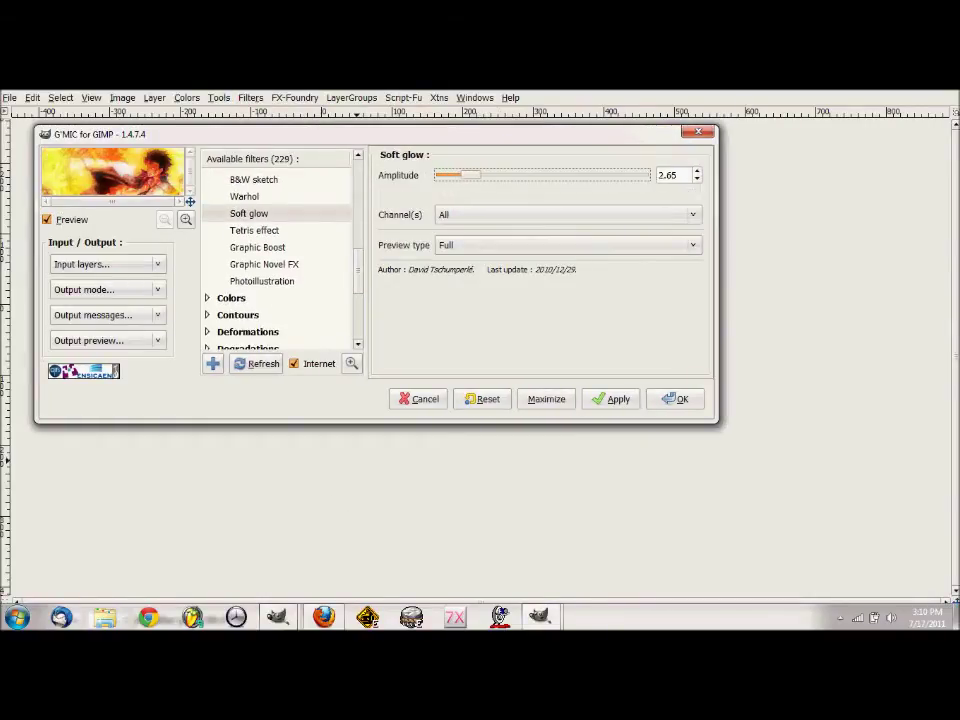
key(Return)
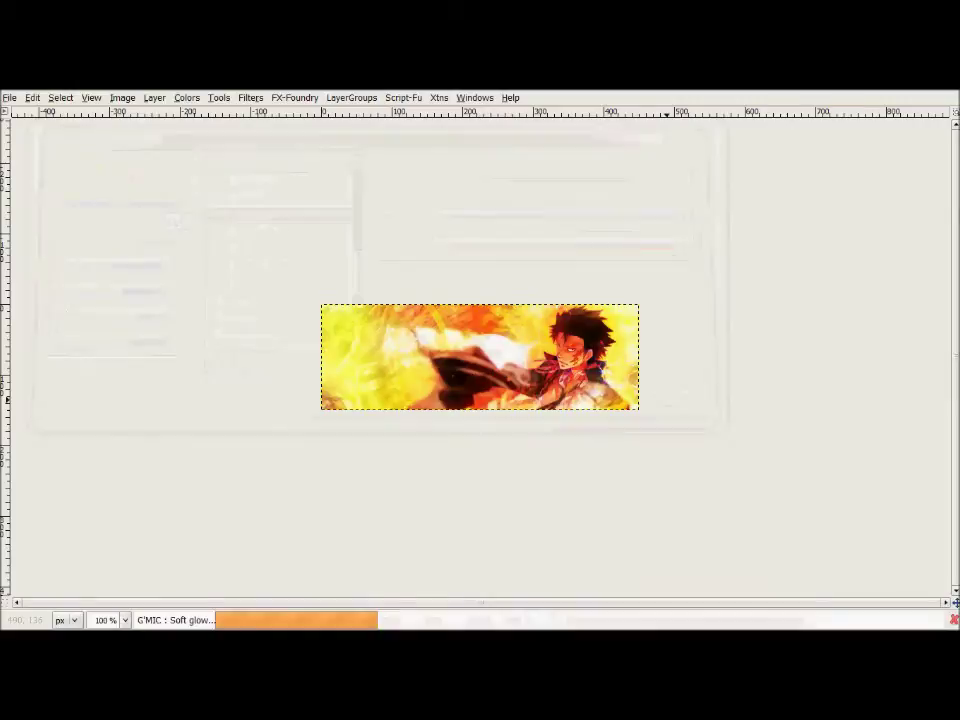
Try Dodge and other blend modes, settle on Normal, and fade the glow layer to 55.9%.
click(896, 373)
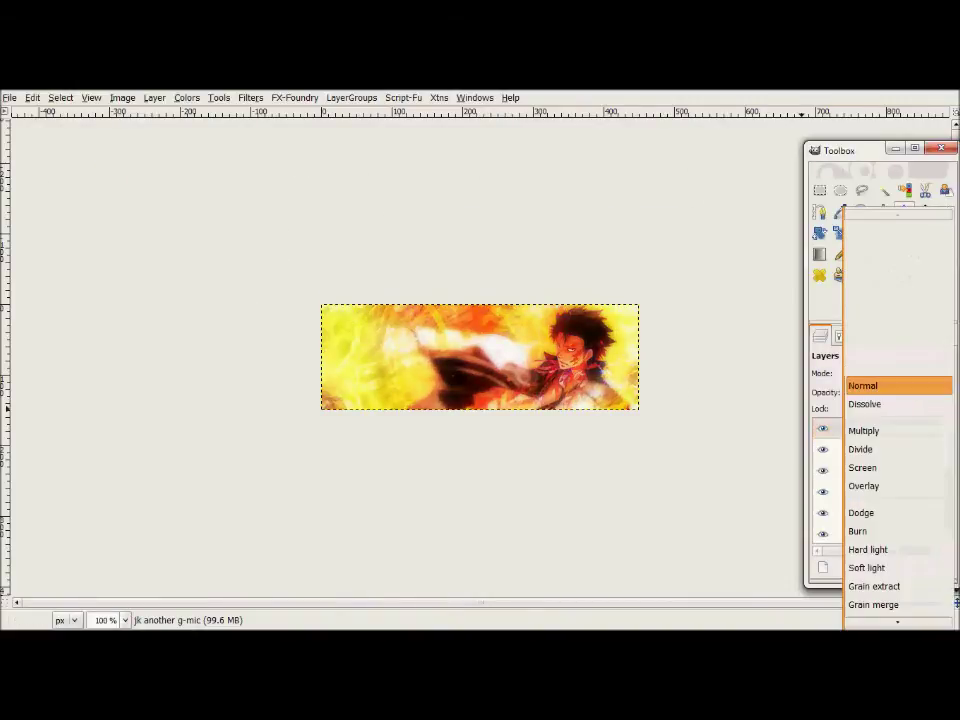
click(866, 512)
key(Down)
key(Down)
key(Down)
key(Down)
key(Down)
key(Down)
key(Down)
key(Down)
key(Up)
key(Up)
key(Down)
key(Down)
key(Down)
key(Down)
key(Home)
drag(910, 392, 889, 392)
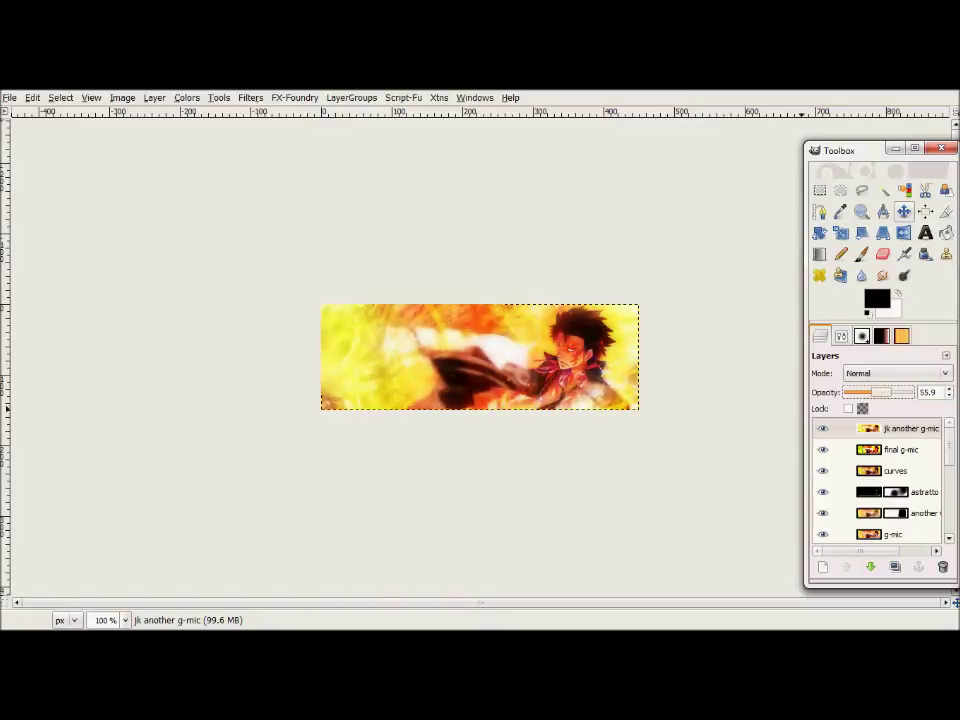
Paste another merged visible copy as a layer named 'final g-mic seriously'.
click(32, 97)
click(80, 231)
text(final g-mic seriously)
key(Return)
click(250, 97)
click(269, 554)
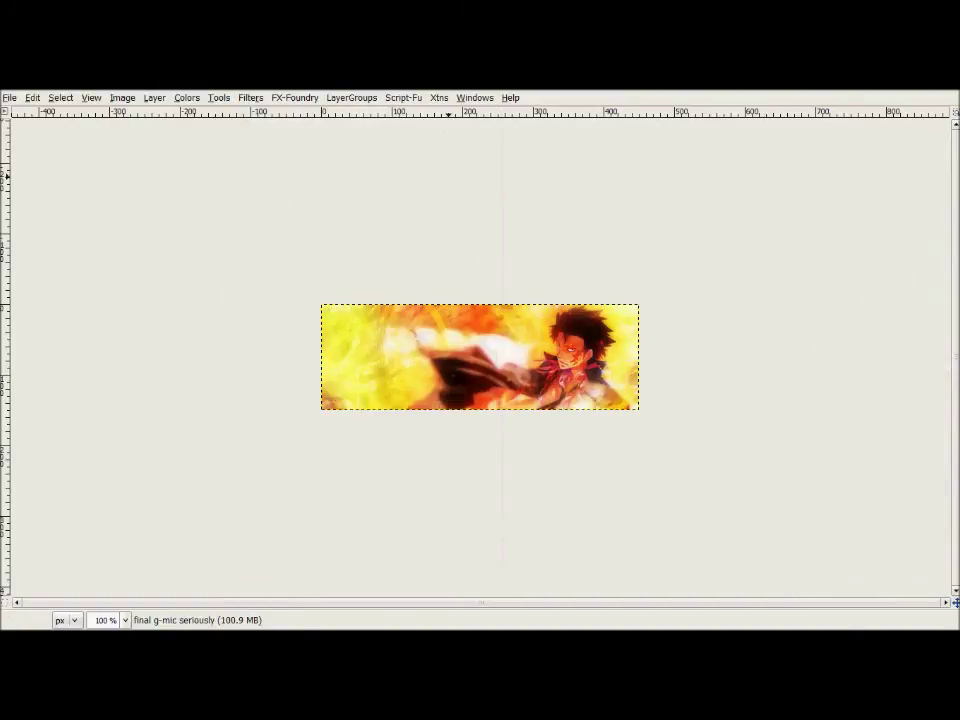
Apply G'MIC Unsharp mask: spatial radius 0.55, amount 2.69, lightness level 0.26.
click(265, 346)
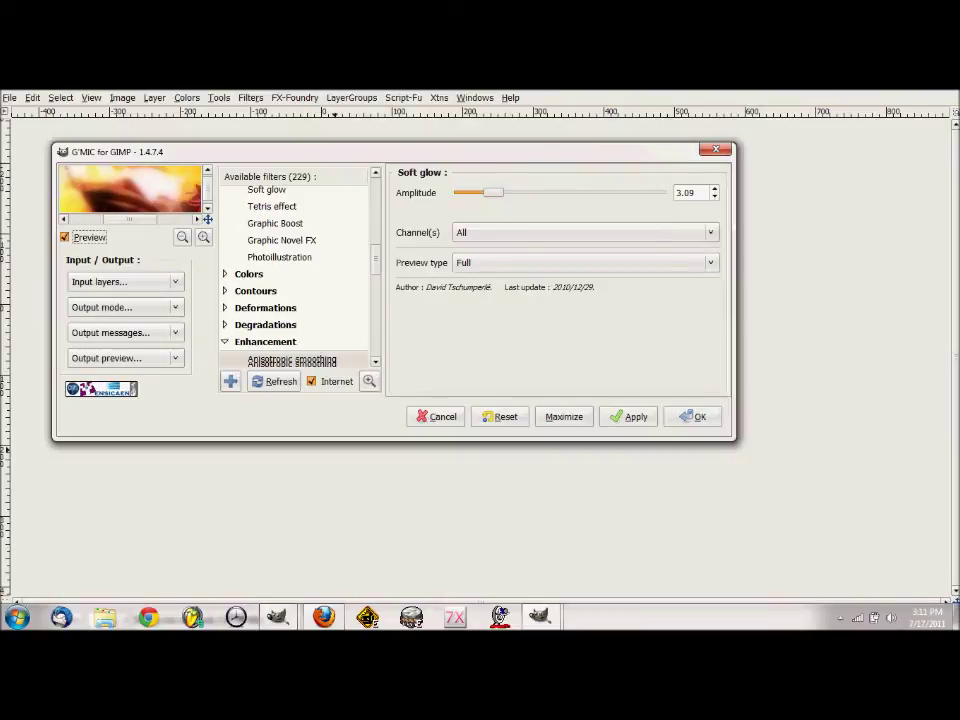
click(291, 358)
scroll(290, 300, down, 5)
scroll(290, 300, down, 3)
click(276, 259)
drag(487, 218, 481, 218)
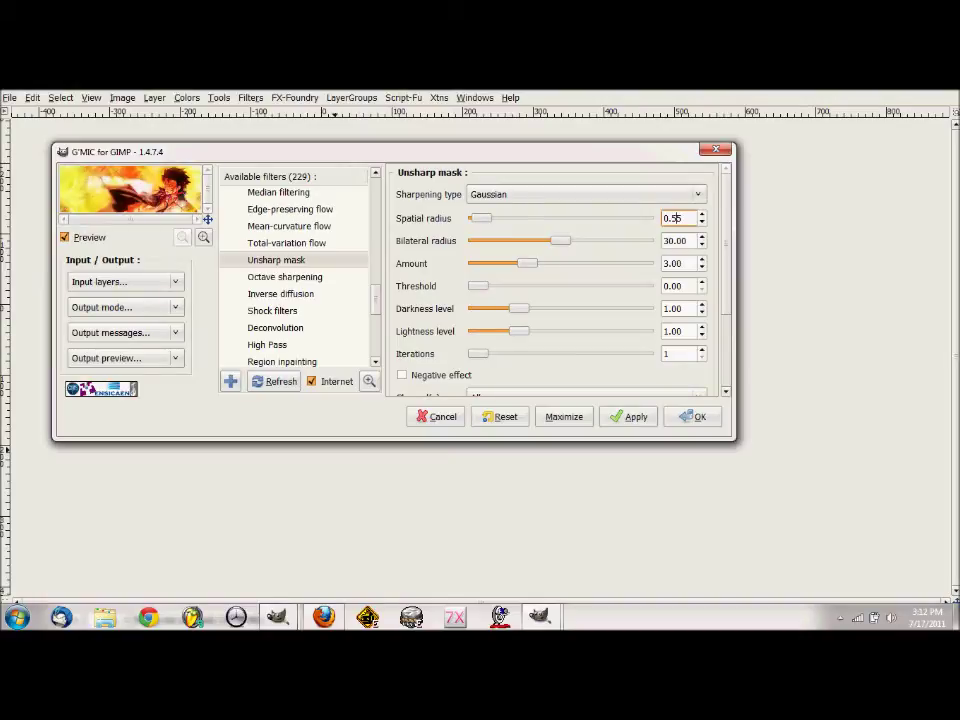
drag(518, 331, 482, 331)
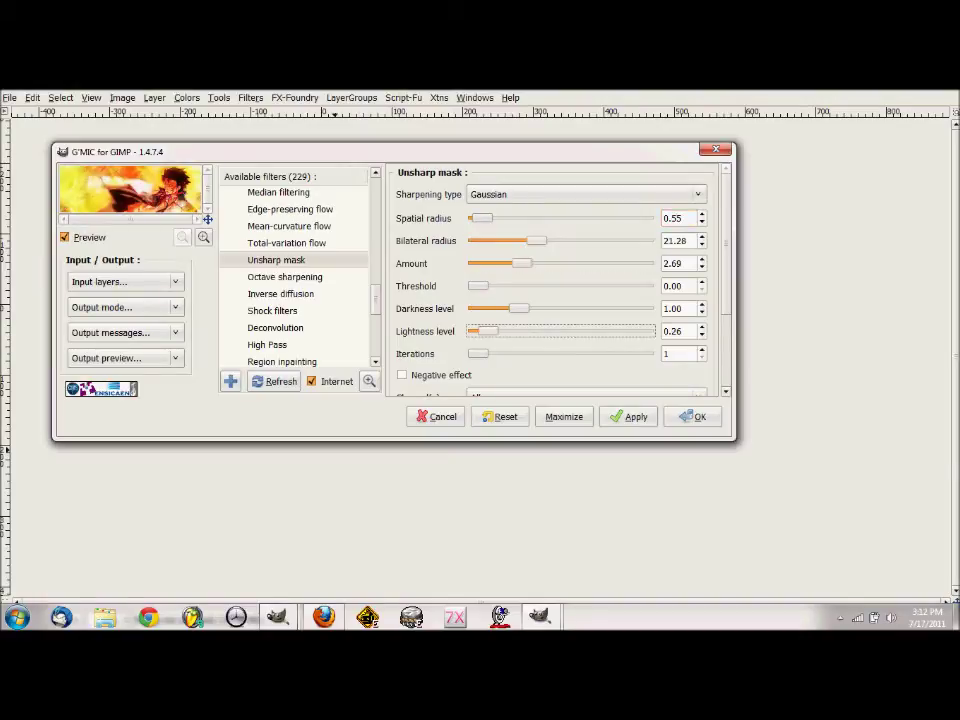
key(Return)
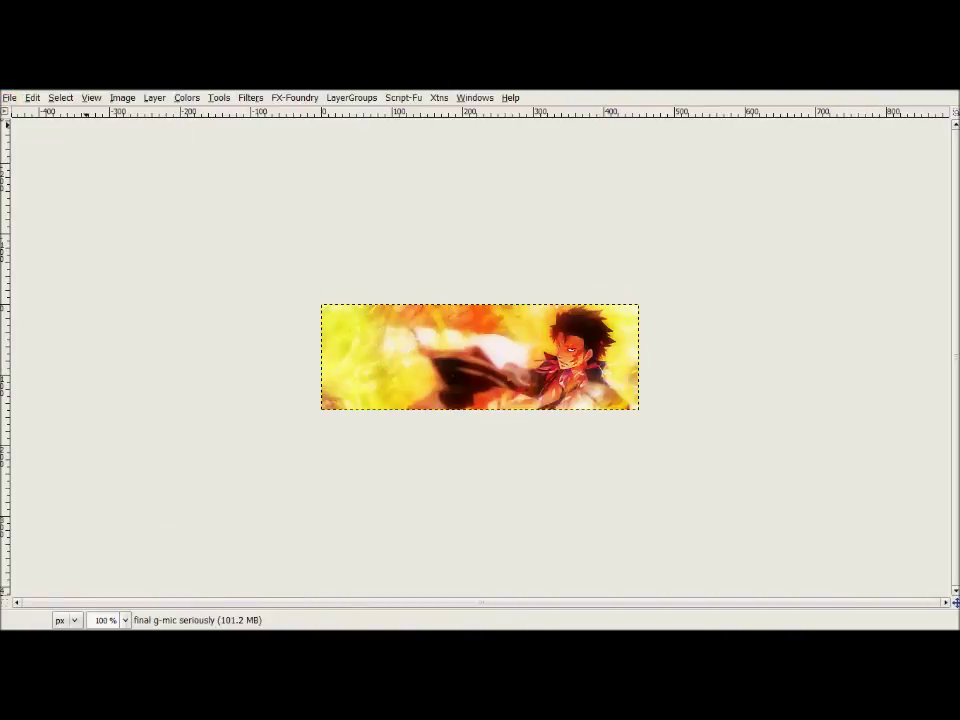
Select a dark-green gradient as the active gradient.
key(Tab)
click(865, 413)
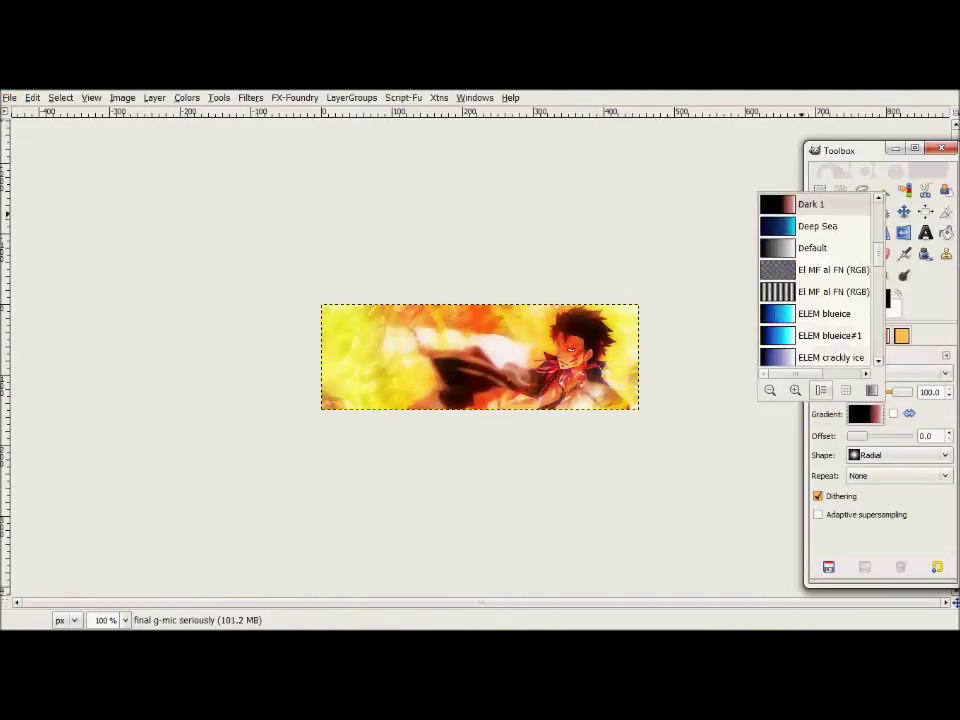
scroll(820, 280, up, 5)
scroll(820, 280, up, 5)
scroll(820, 280, up, 5)
scroll(815, 280, up, 3)
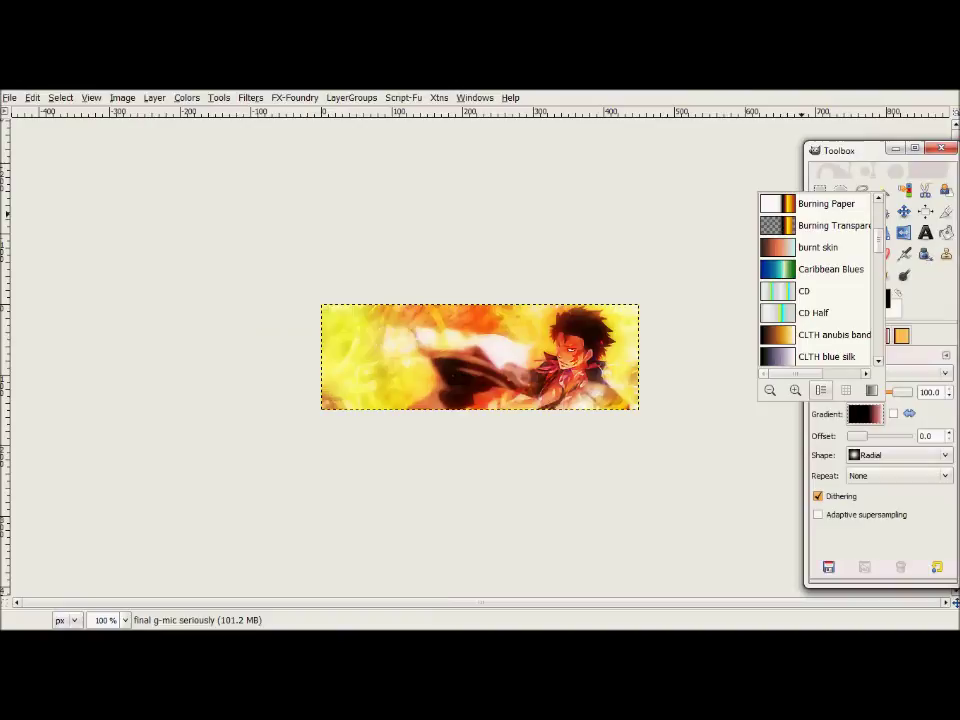
scroll(815, 280, up, 5)
scroll(815, 280, up, 5)
scroll(815, 280, up, 5)
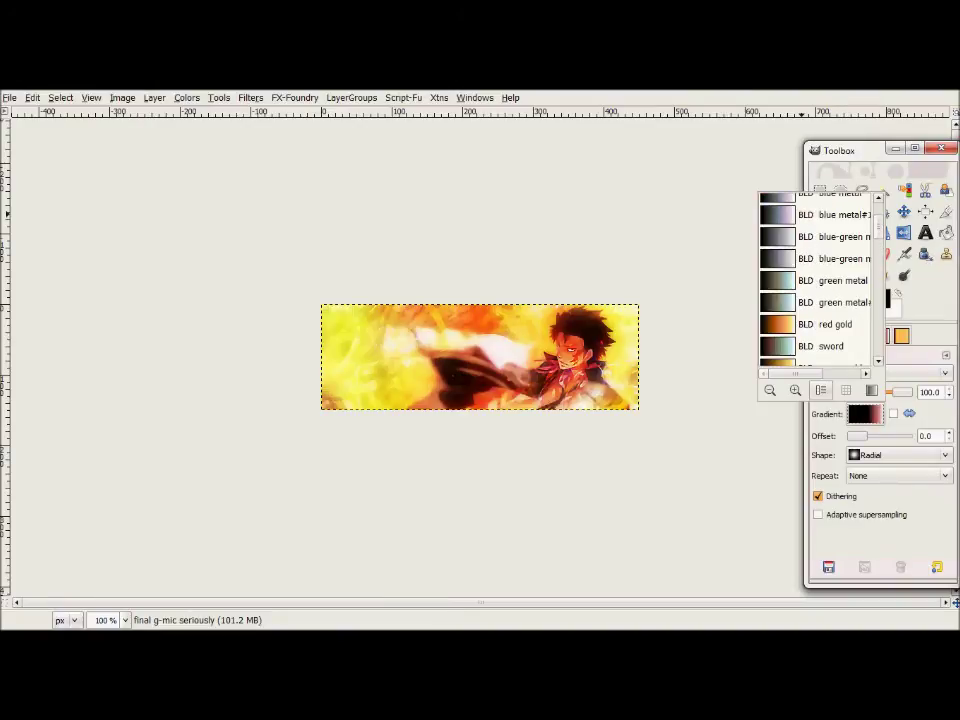
click(815, 280)
click(187, 97)
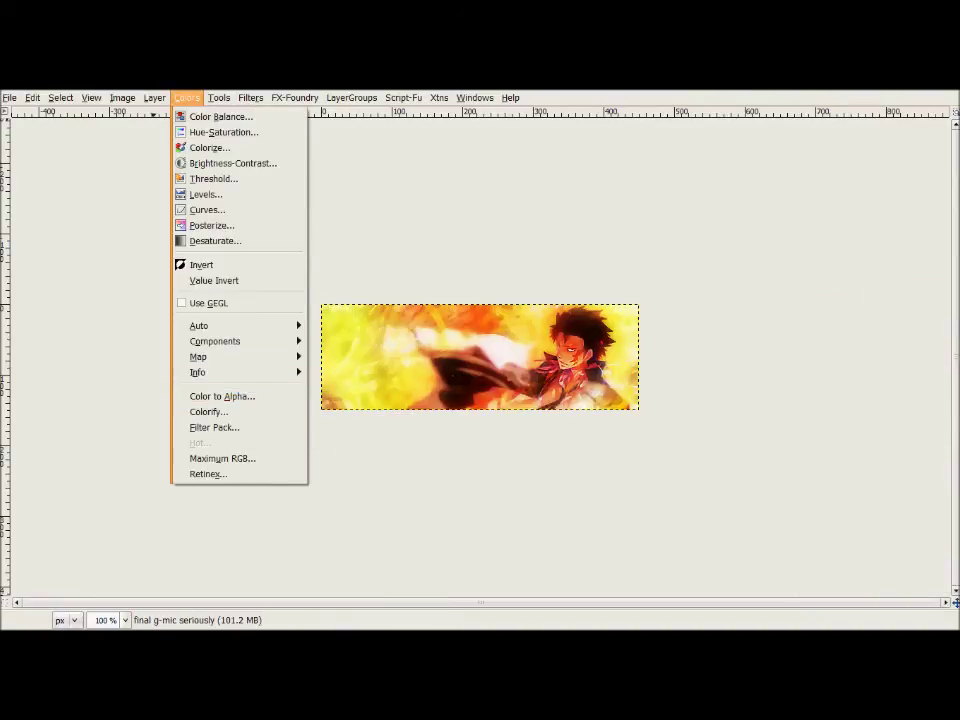
key(Escape)
key(ctrl+l)
Paste a merged visible copy as a new layer named 'g-map'.
click(32, 97)
click(100, 231)
double_click(900, 428)
text(g-map)
key(Return)
Gradient-map the g-map layer, fade it to about 22% opacity, and name a layer 'another g-map'.
click(187, 97)
click(345, 411)
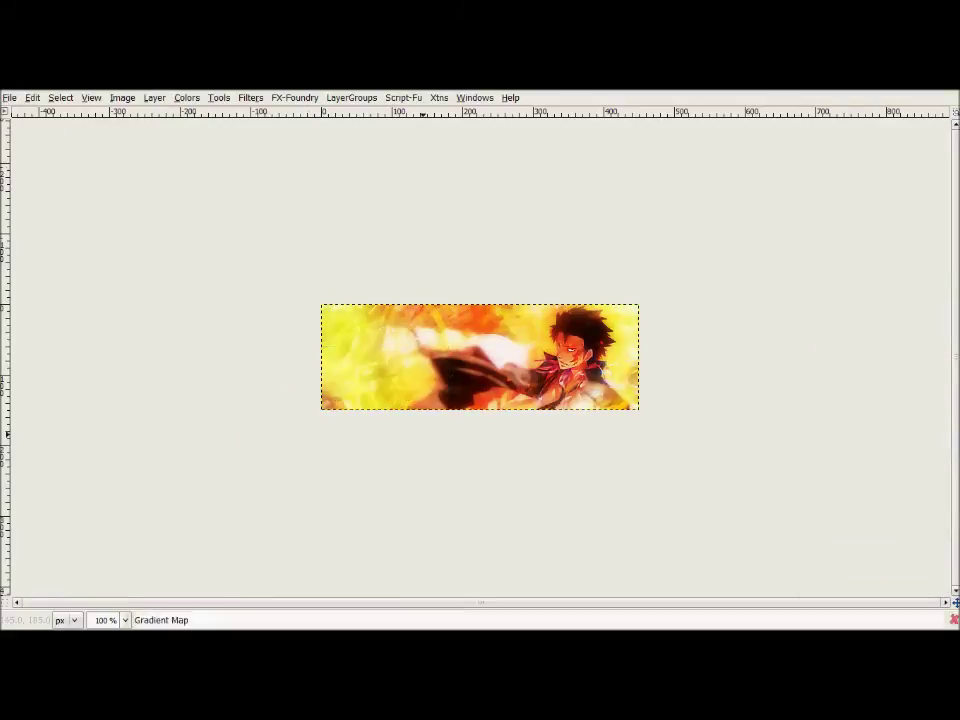
drag(915, 392, 859, 392)
scroll(895, 373, down, 2)
scroll(895, 373, down, 2)
scroll(895, 373, down, 3)
scroll(895, 373, down, 3)
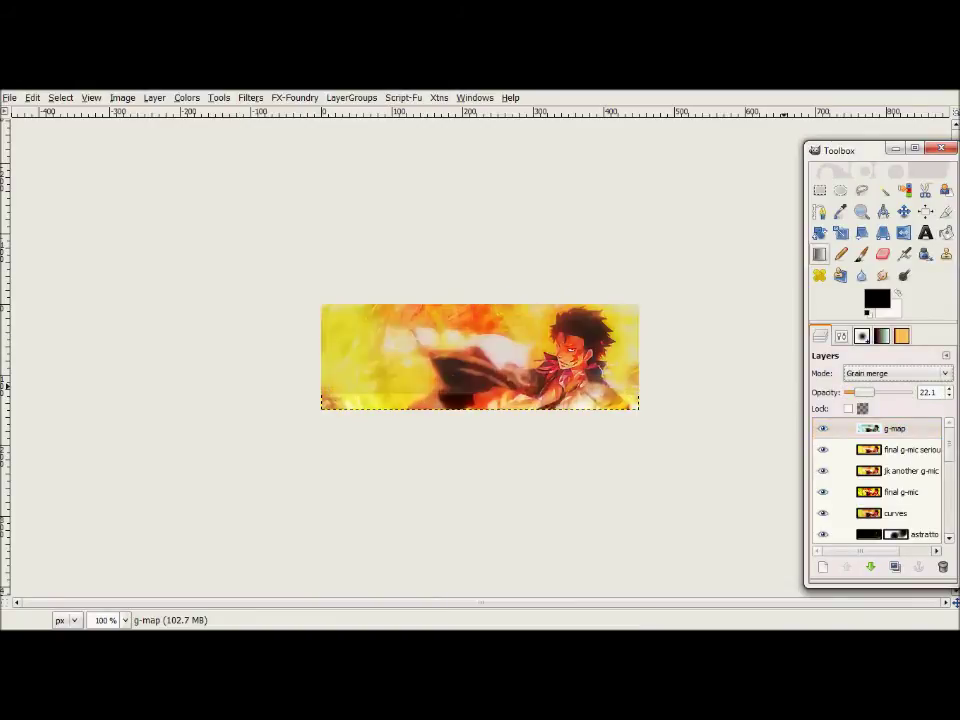
scroll(895, 373, up, 9)
scroll(895, 373, up, 1)
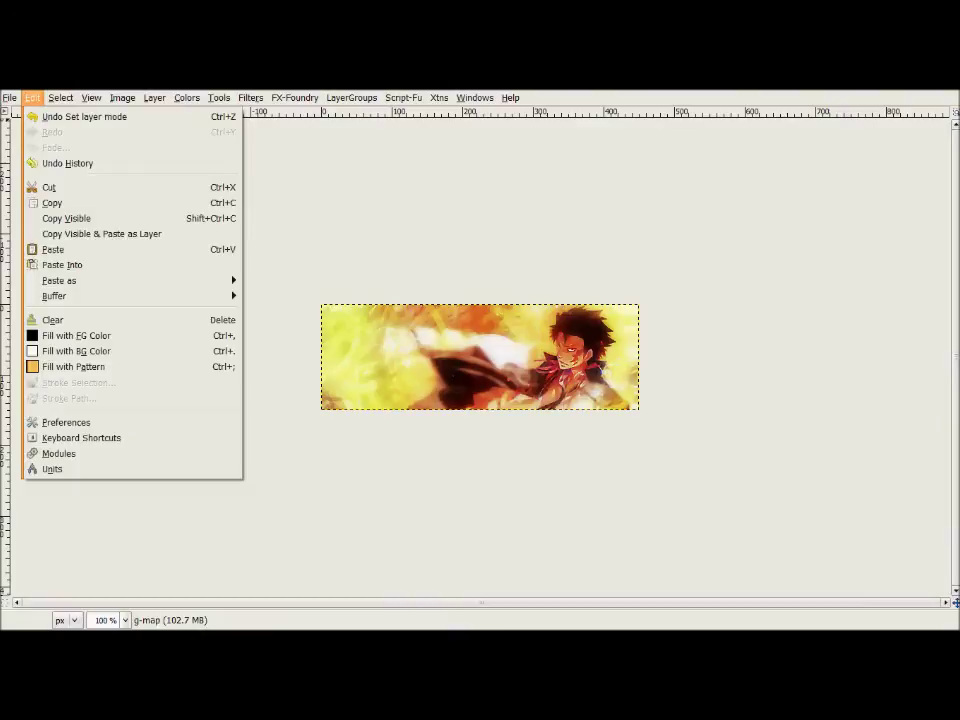
text(another g-map)
key(Return)
Recolour the layer with an Abstract 2 gradient map.
click(860, 413)
scroll(815, 280, up, 3)
scroll(815, 280, up, 3)
scroll(815, 280, up, 3)
scroll(815, 280, up, 3)
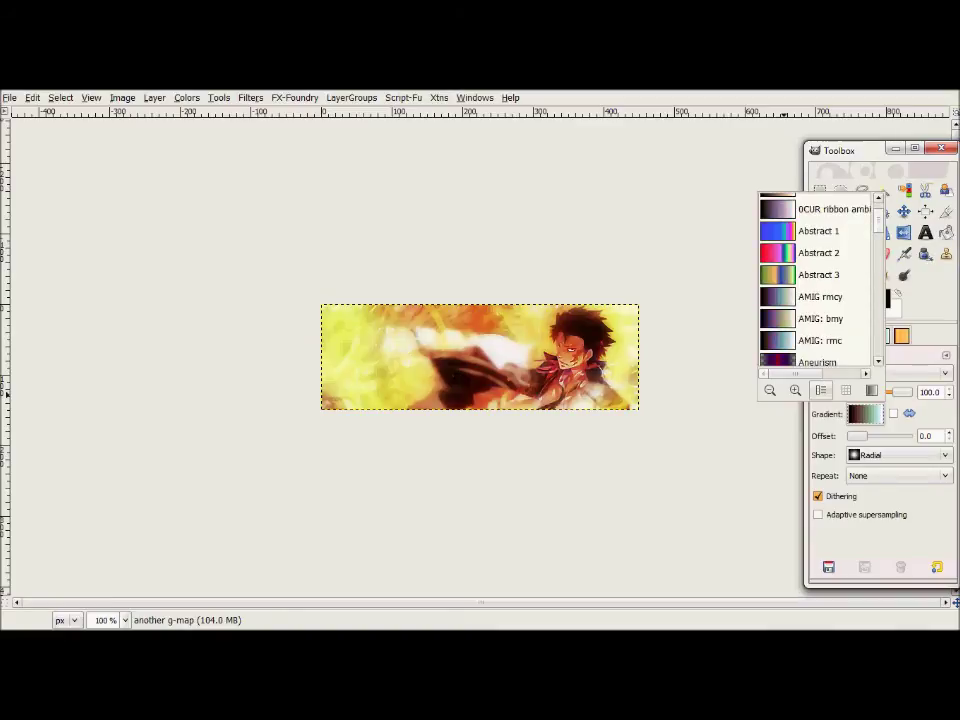
click(820, 252)
click(187, 97)
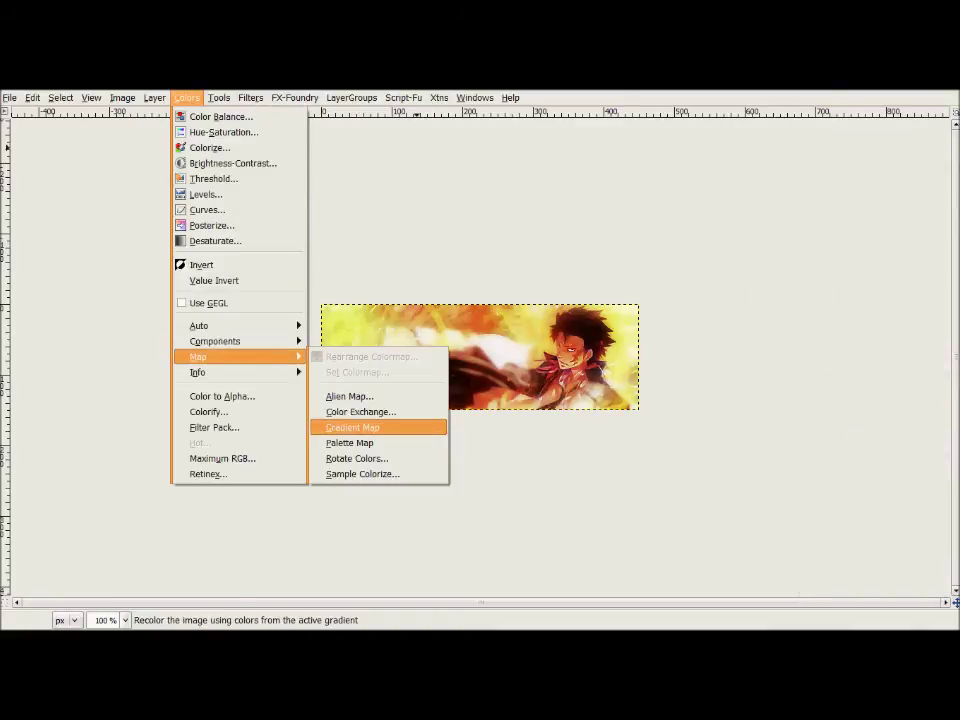
click(351, 426)
Fade the Abstract 2 layer to about 5% opacity, trying Divide and Dodge blend modes.
key(Tab)
key(ctrl+l)
drag(912, 392, 848, 392)
click(897, 373)
click(880, 450)
click(897, 373)
click(880, 300)
Paste the merged visible banner as a top layer named 'another g map'.
click(32, 97)
click(80, 231)
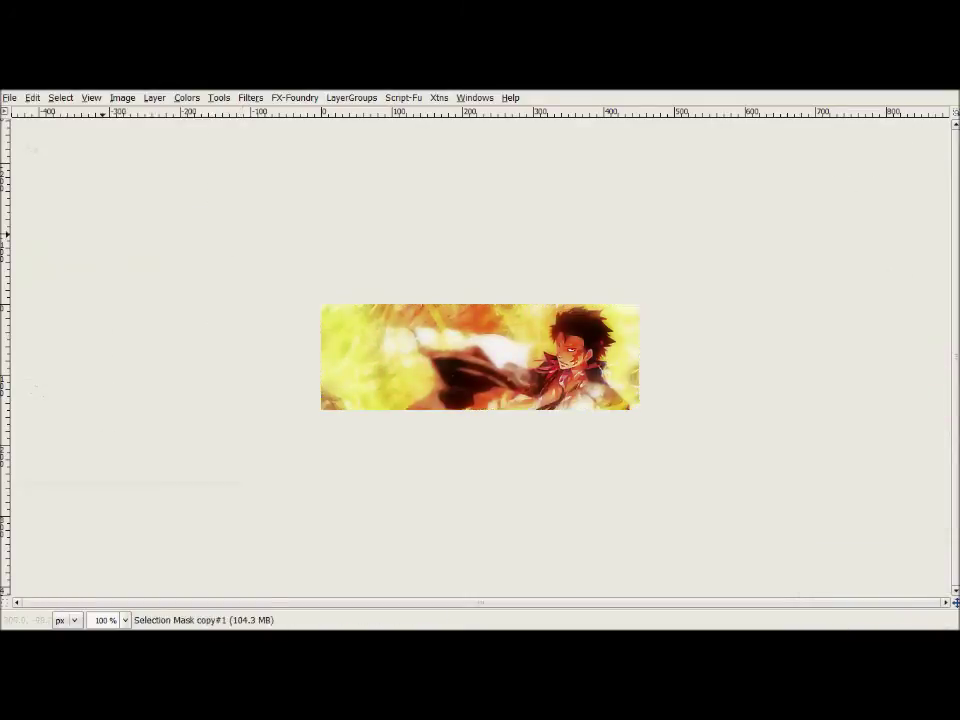
double_click(907, 428)
text(another g map)
key(Return)
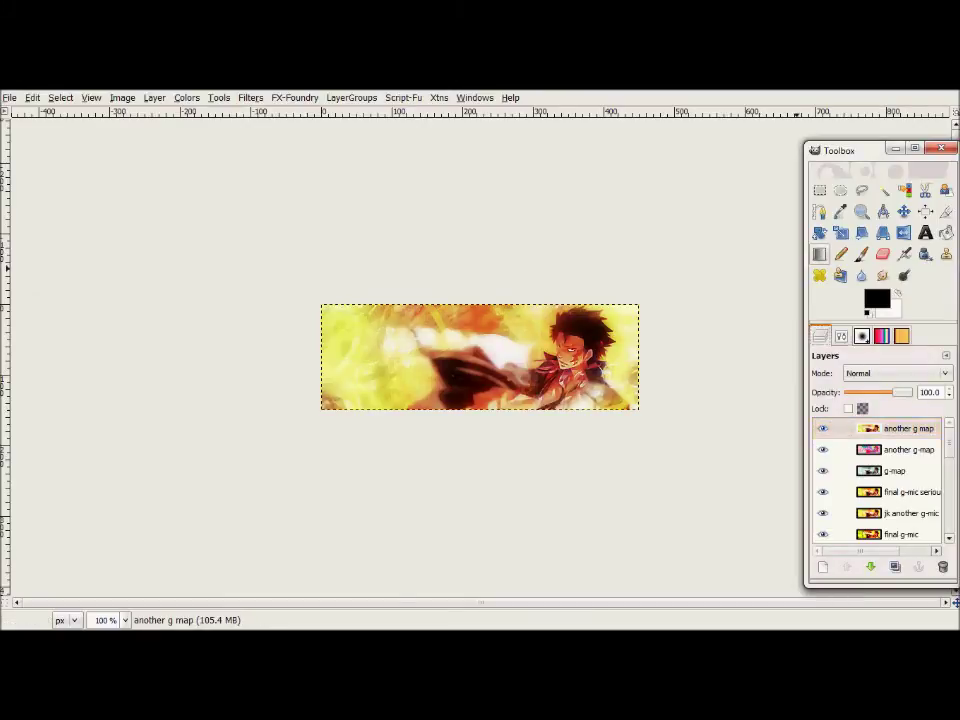
Apply a gradient map to the top g-map layer and lower its opacity to about 20.
click(820, 335)
click(866, 413)
click(656, 204)
click(186, 97)
click(350, 428)
click(820, 335)
drag(900, 392, 850, 392)
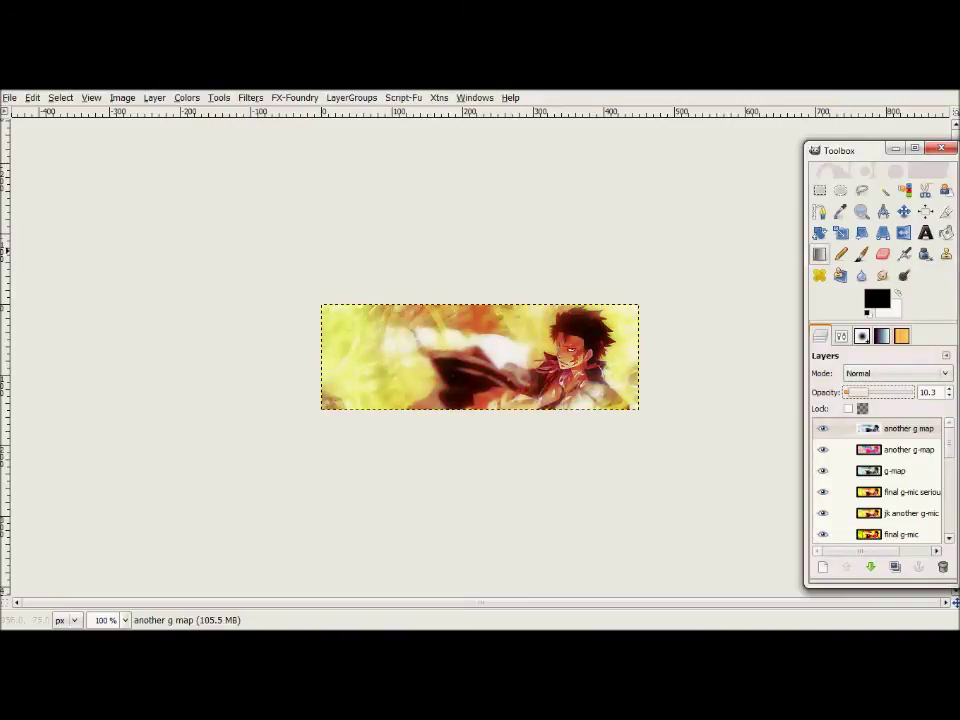
Copy the visible image into a new layer and gradient-map it.
click(32, 97)
click(60, 216)
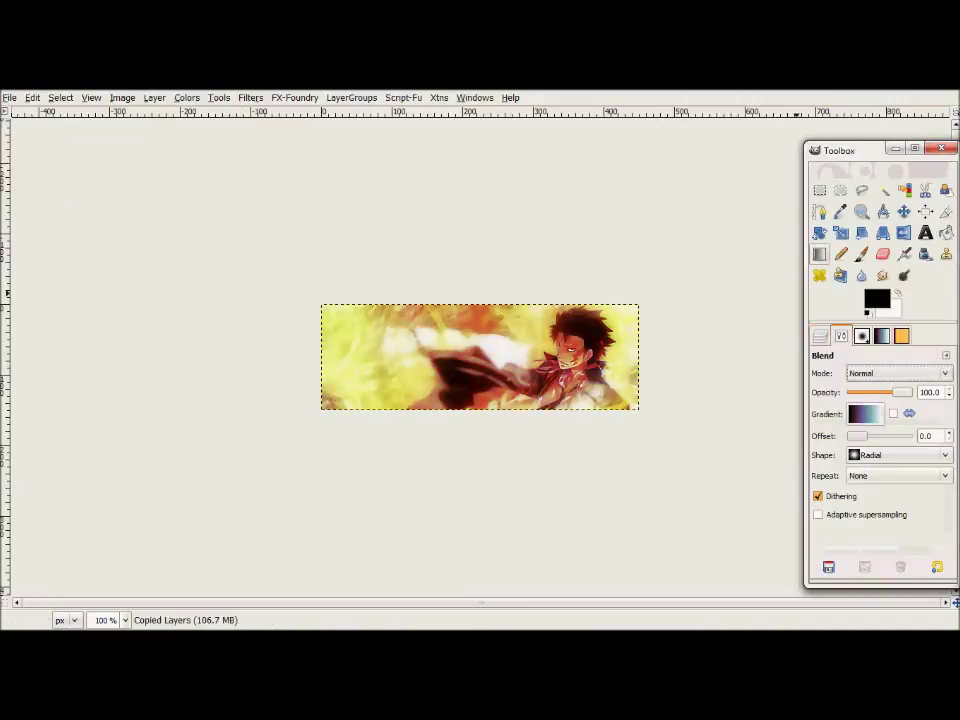
click(865, 413)
scroll(815, 280, up, 3)
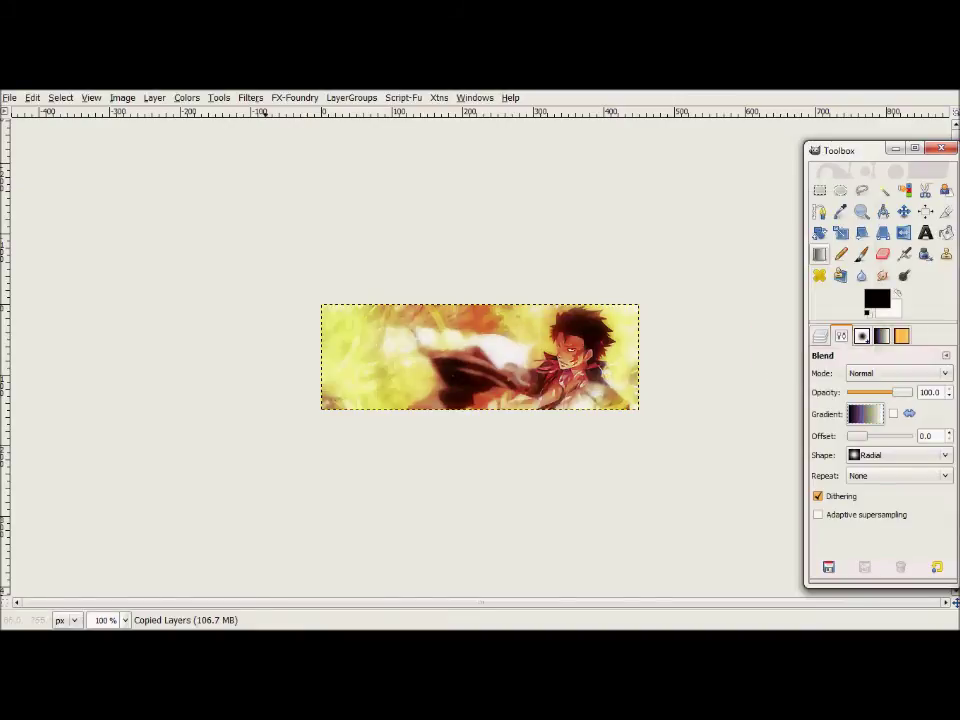
click(186, 97)
click(360, 450)
Name the new layer 'final' at 14.7 opacity, try blend modes, and save hitman reborn.xcf.
text(final)
key(Return)
drag(902, 392, 855, 392)
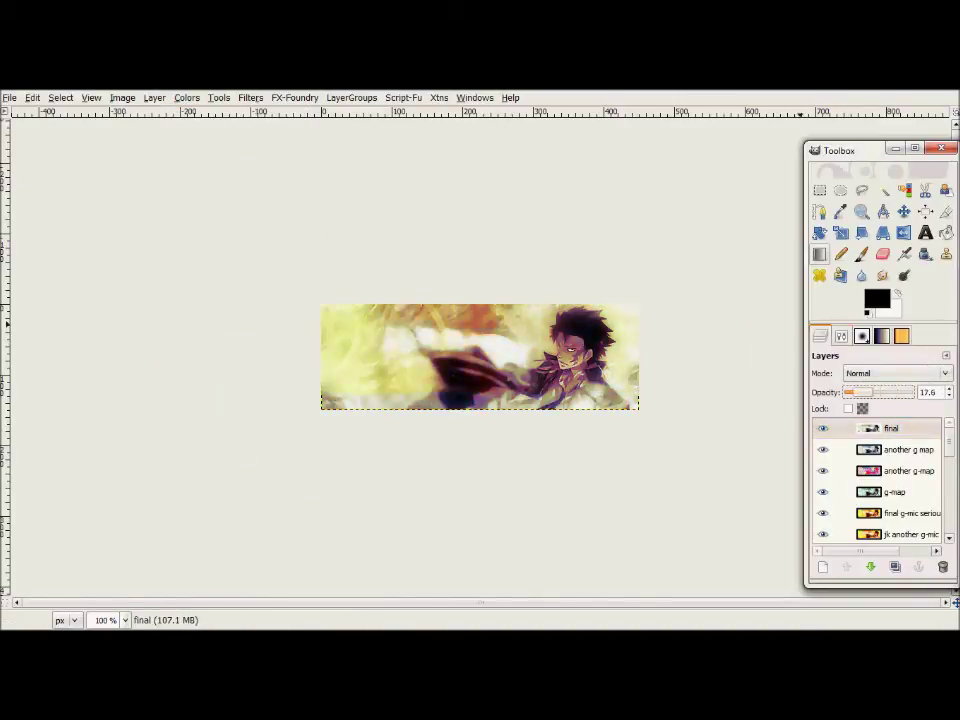
click(897, 373)
click(864, 465)
scroll(897, 373, down, 2)
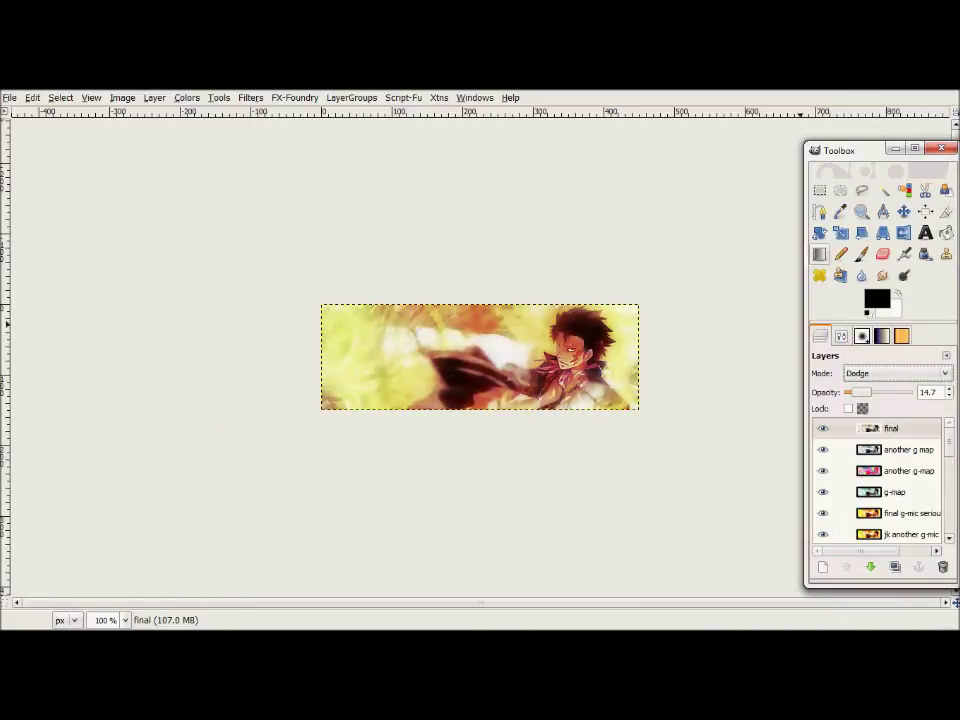
scroll(897, 373, down, 2)
scroll(897, 373, down, 2)
scroll(897, 373, down, 3)
scroll(897, 373, down, 4)
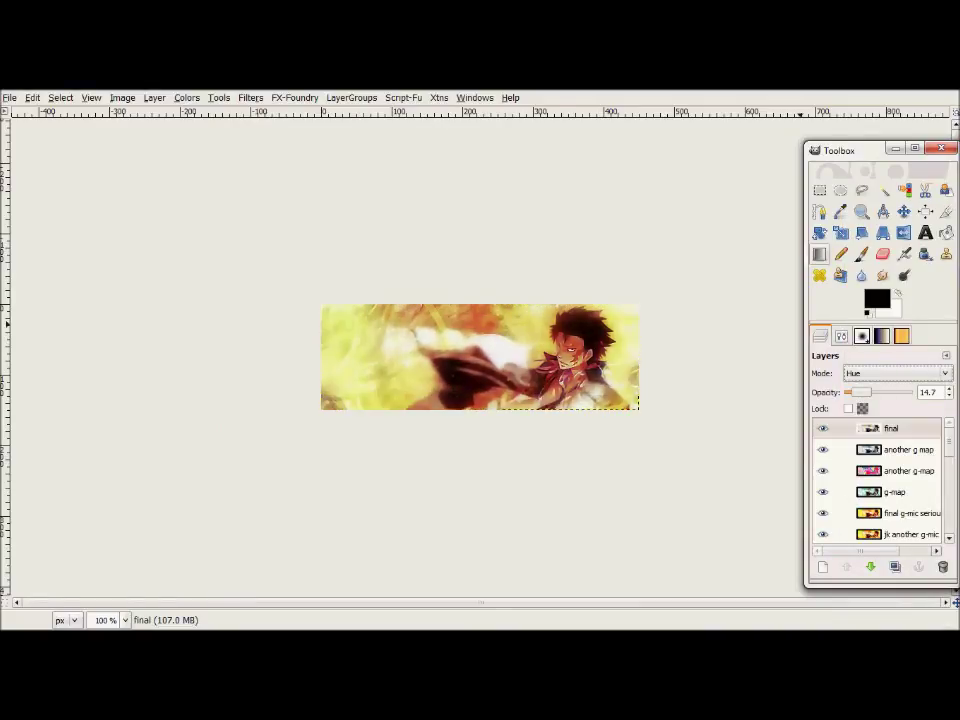
click(868, 491)
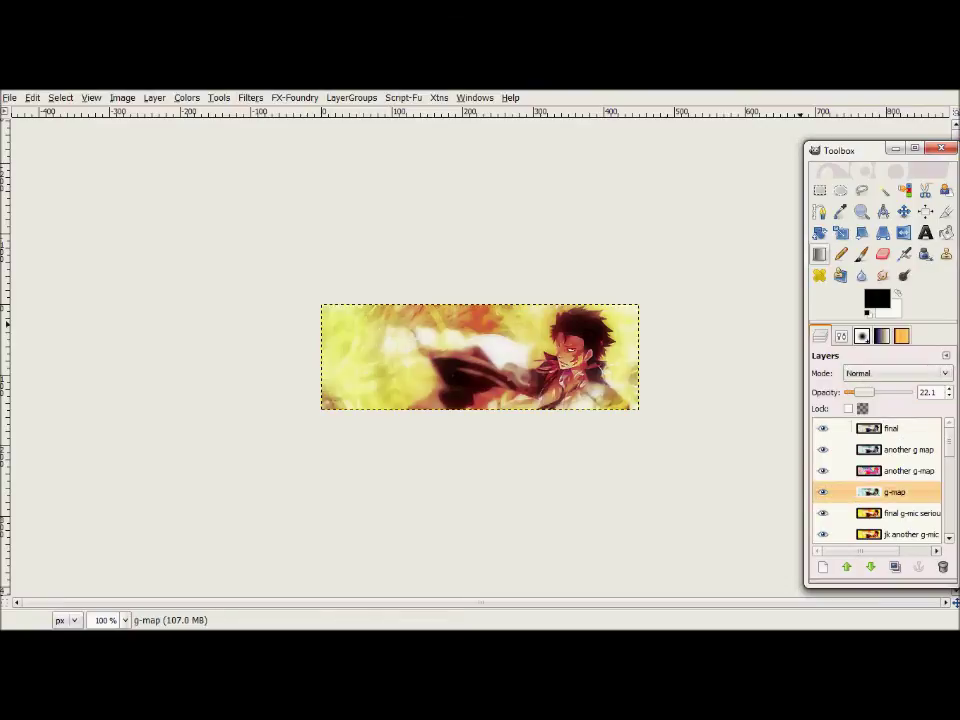
key(ctrl+s)
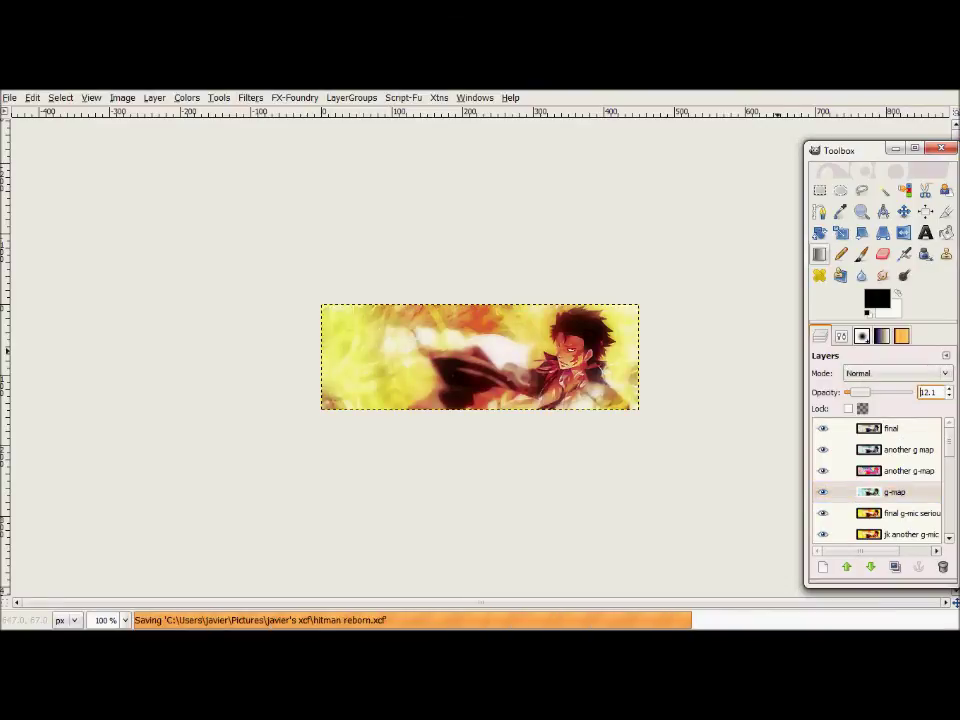
Add a new layer named 'border' at the top of the stack.
key(Home)
key(shift+ctrl+n)
text(border)
key(Return)
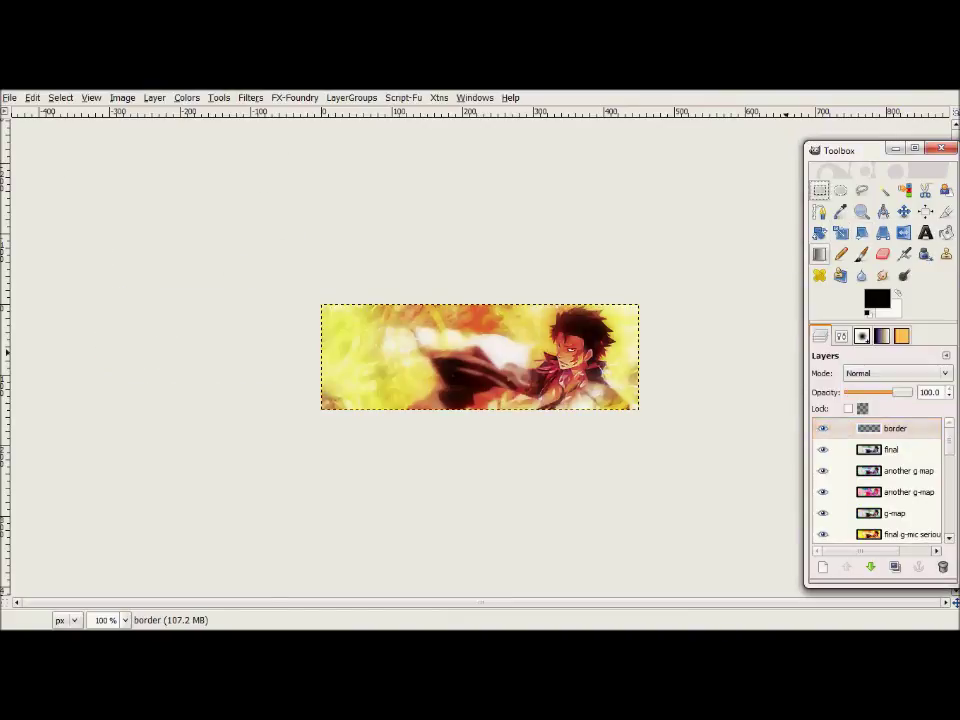
Set the foreground colour to a bright lime (c2d712).
key(Tab)
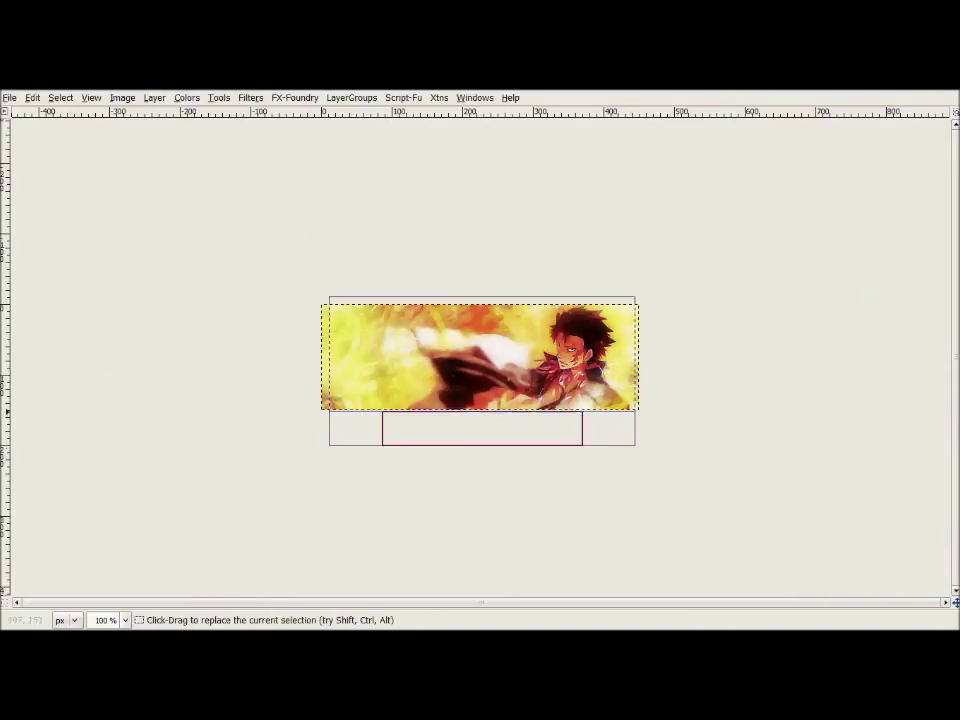
key(Tab)
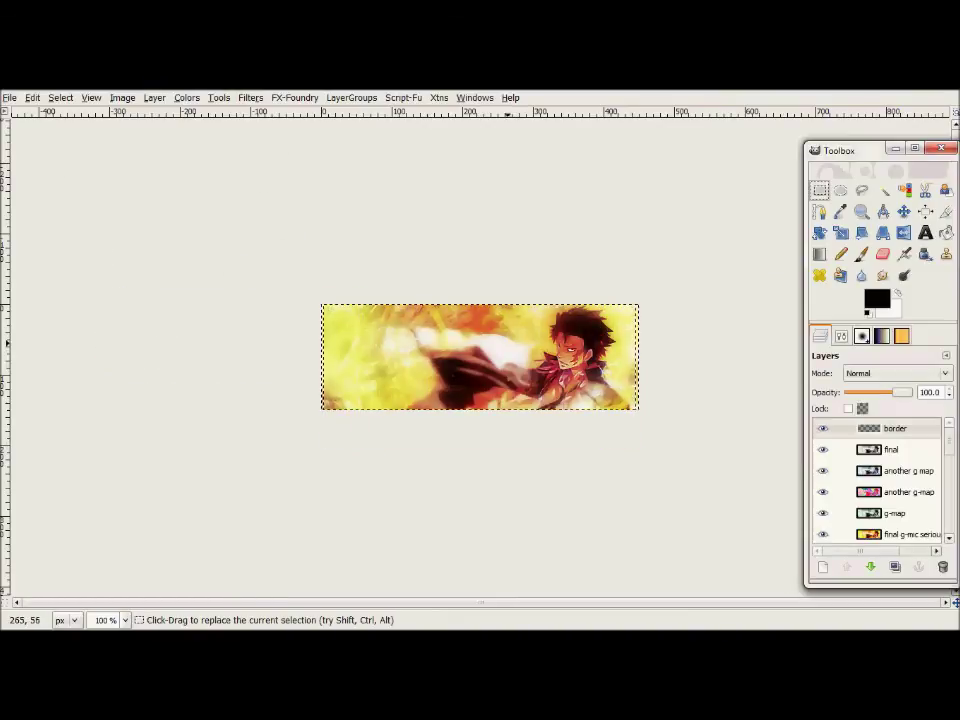
click(876, 298)
click(226, 312)
drag(180, 229, 198, 231)
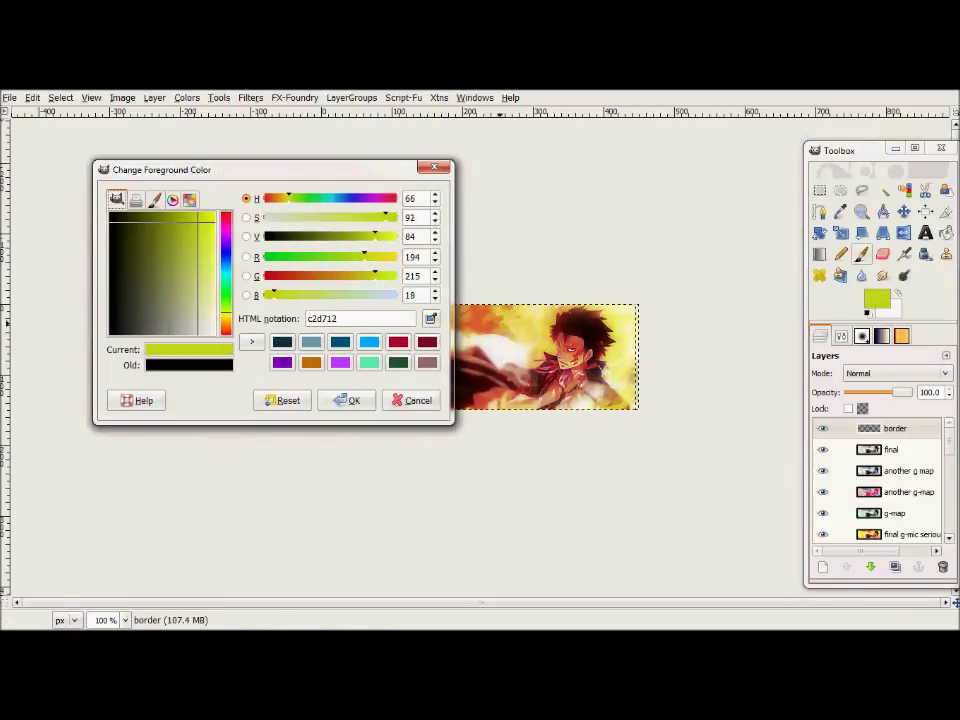
key(Return)
Paint a thin lime border along the banner edges, then bring up the save dialog.
key(Tab)
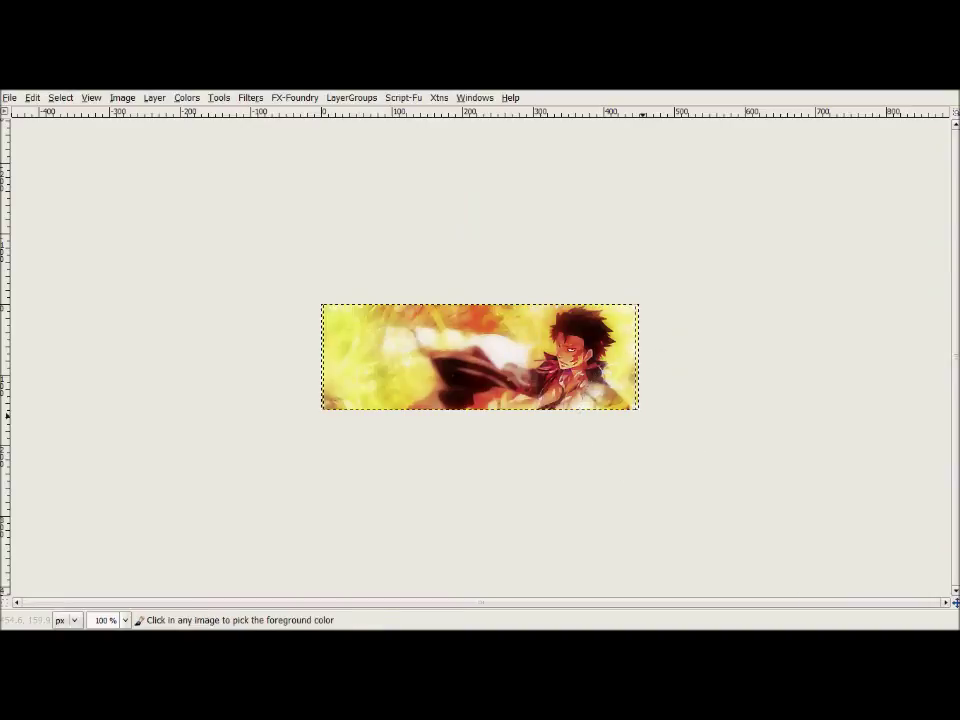
key(Tab)
key(Tab)
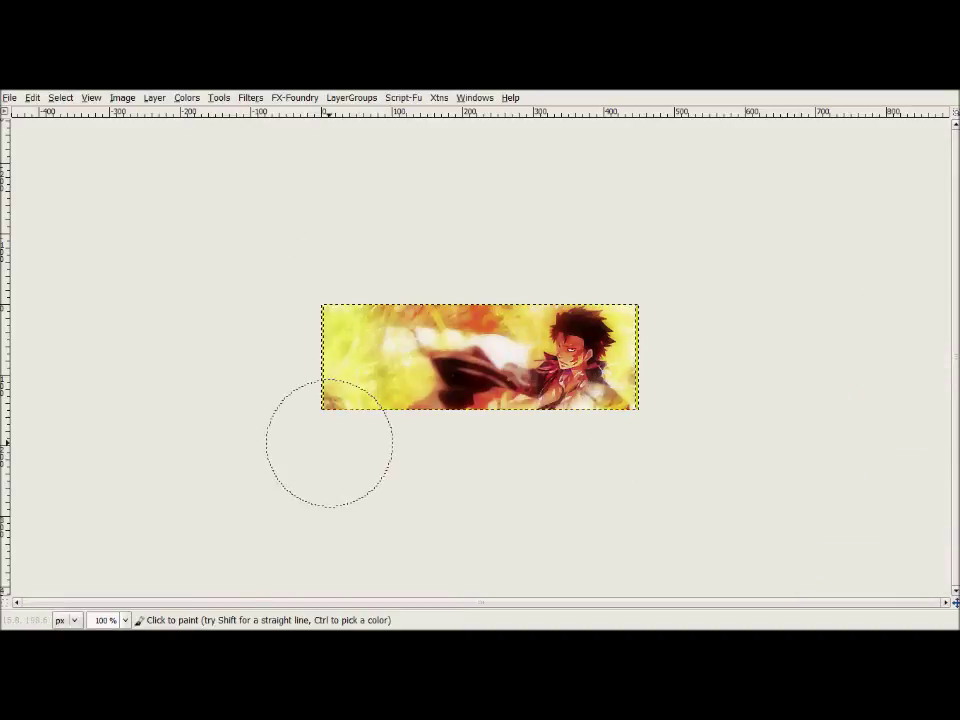
key(r)
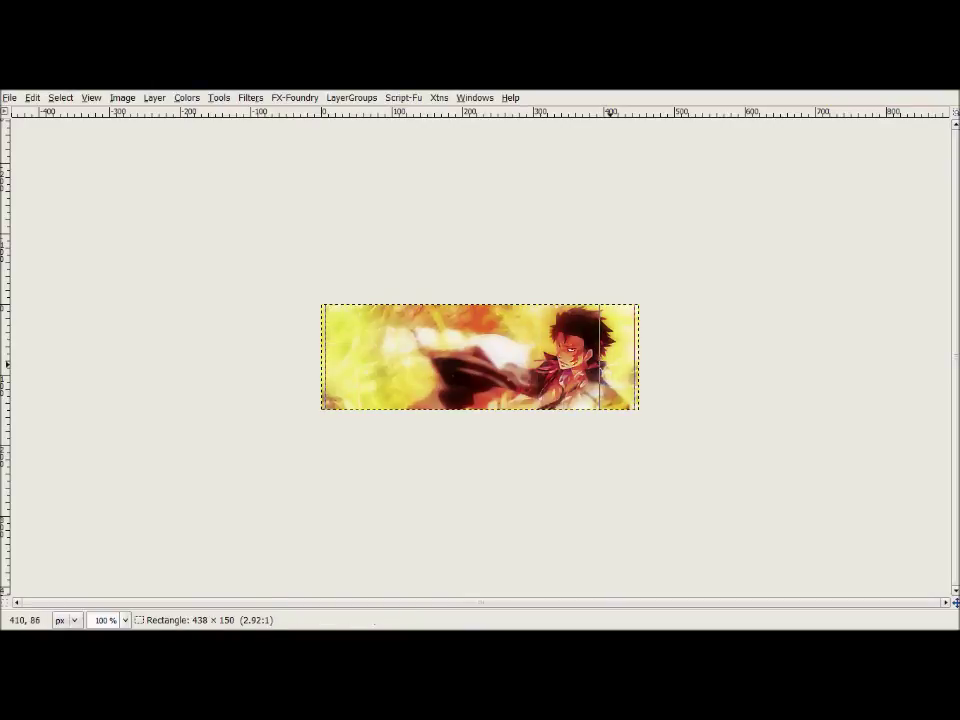
key(p)
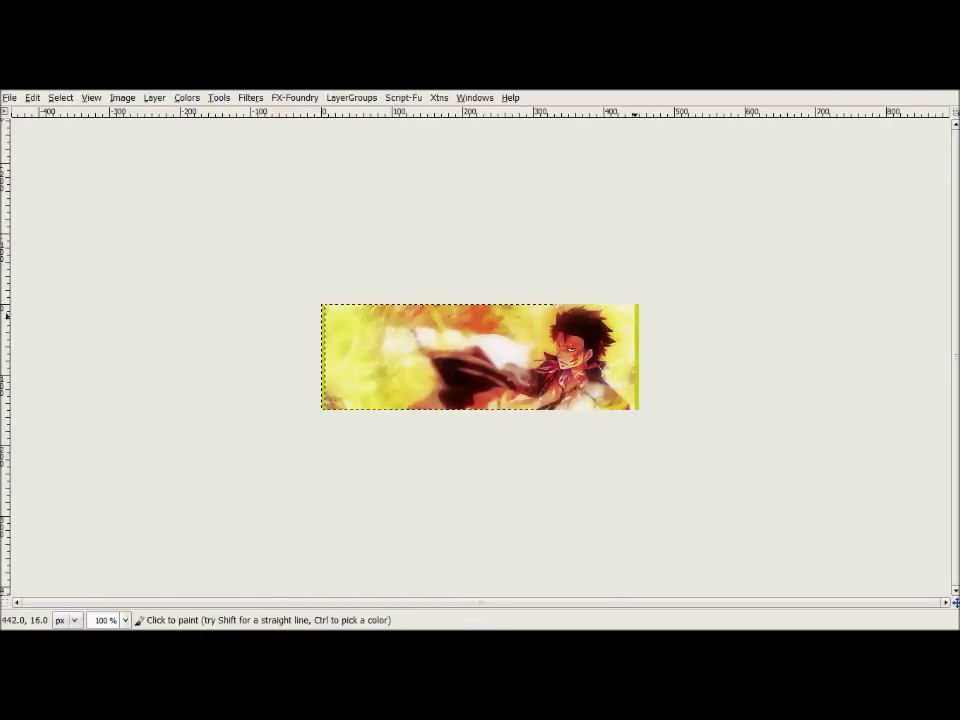
key(Tab)
key(ctrl+l)
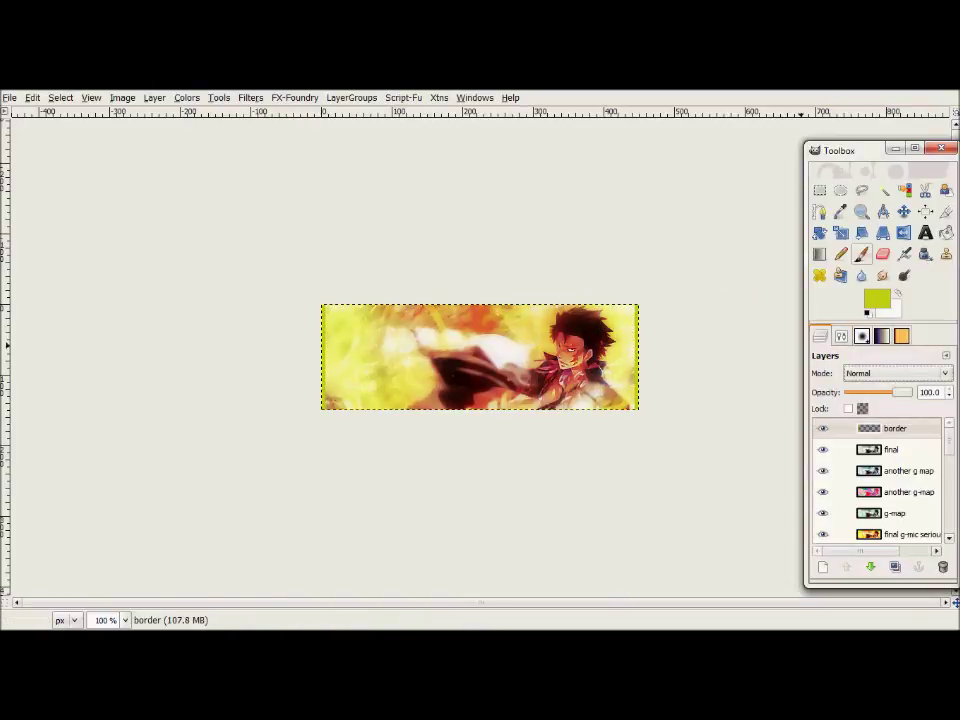
key(ctrl+s)
key(BackSpace)
key(BackSpace)
key(BackSpace)
Save the project as hitman reborn.xcf.
text(p)
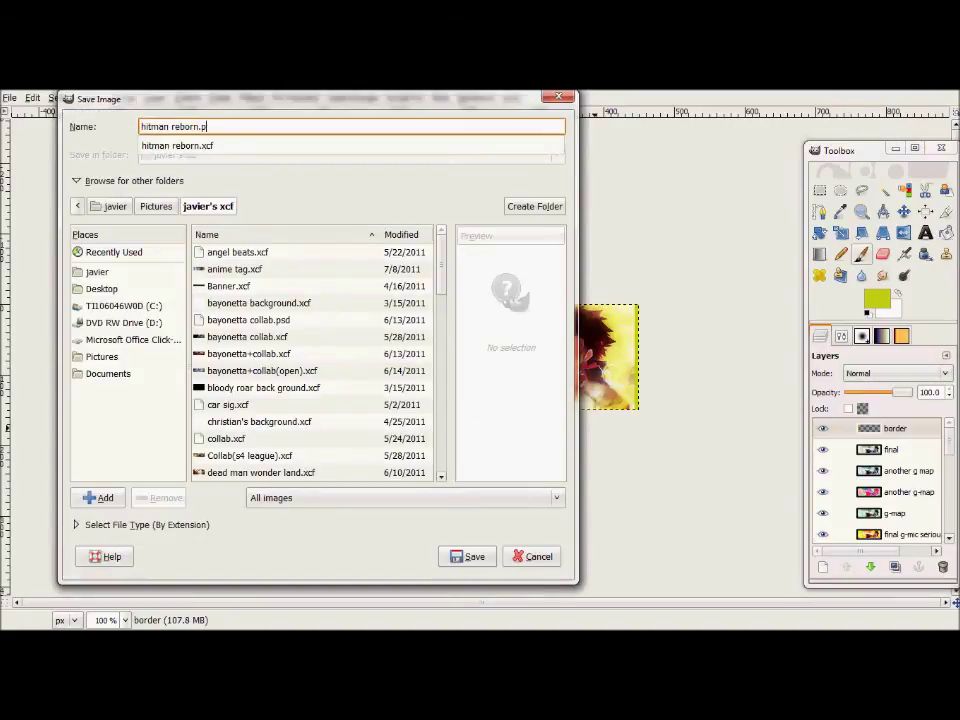
text(ng)
click(101, 356)
scroll(315, 360, down, 5)
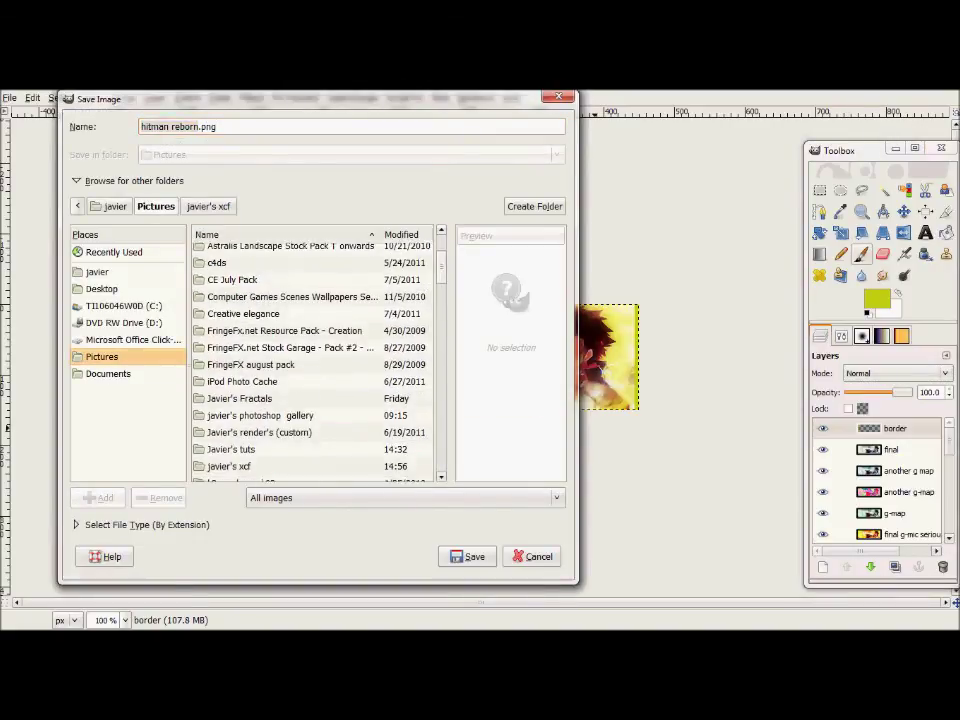
key(Return)
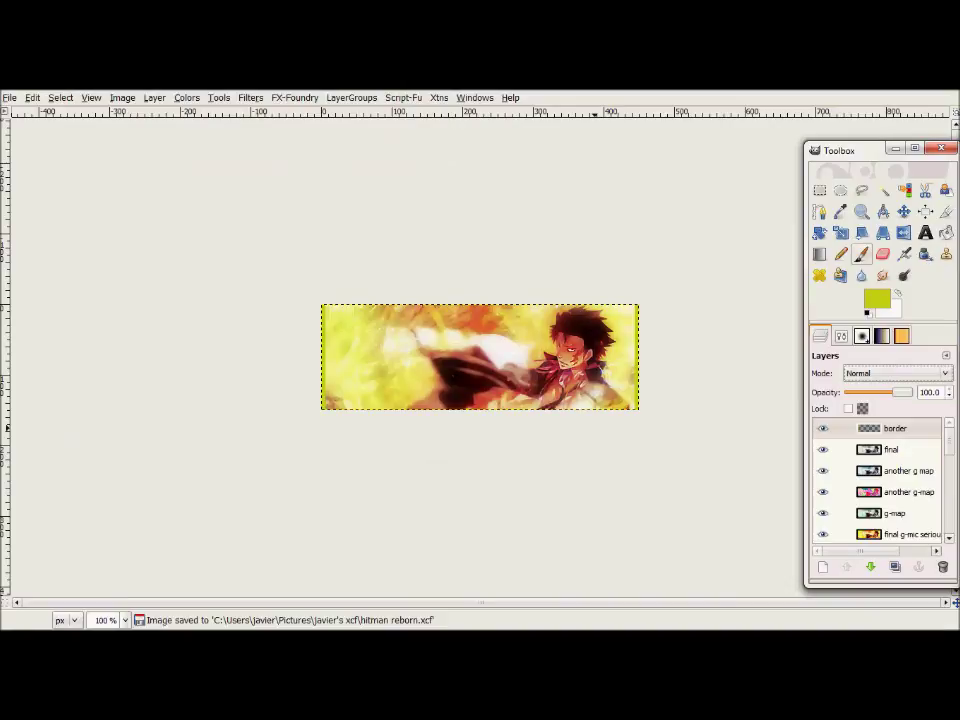
Export the banner as hitman reborn.png into the photoshop gallery folder under Pictures.
key(ctrl+shift+s)
key(BackSpace)
key(BackSpace)
key(BackSpace)
text(png)
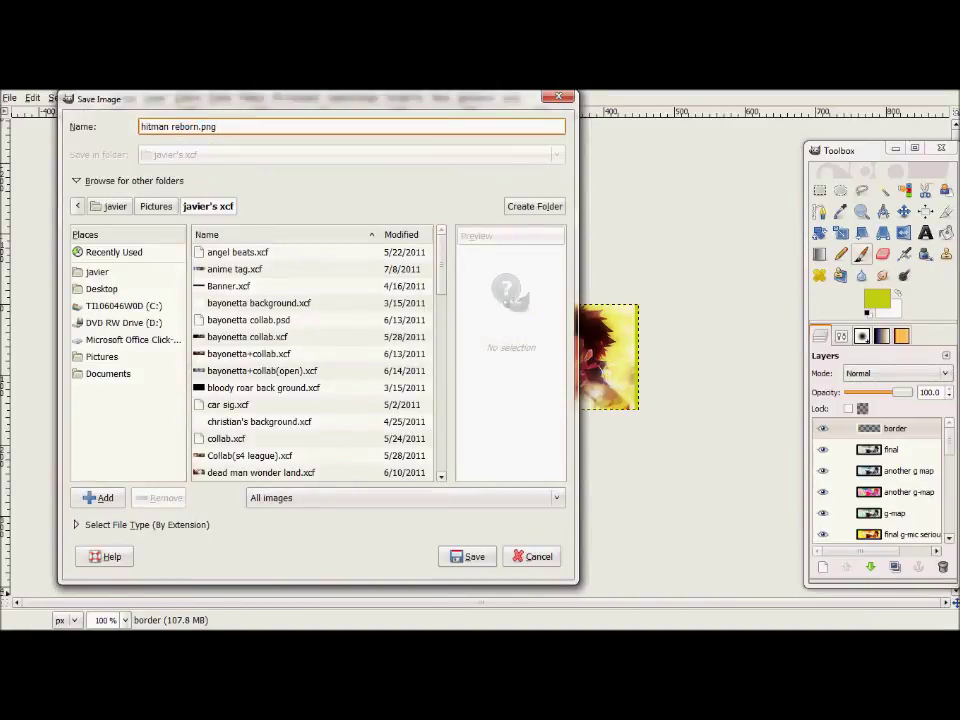
click(101, 356)
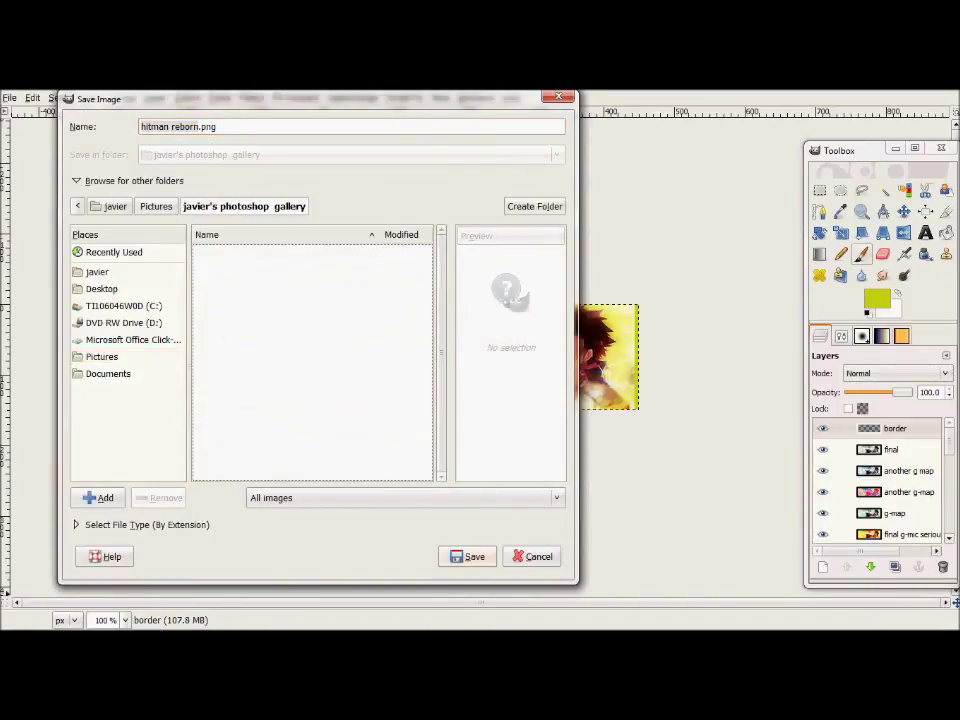
key(Return)
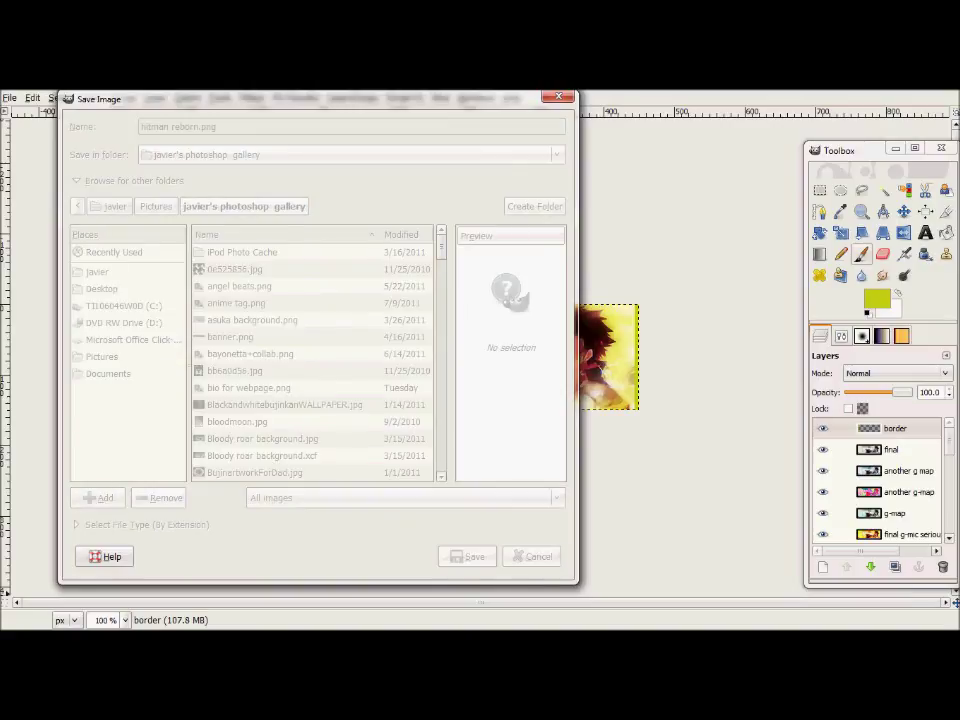
key(Return)
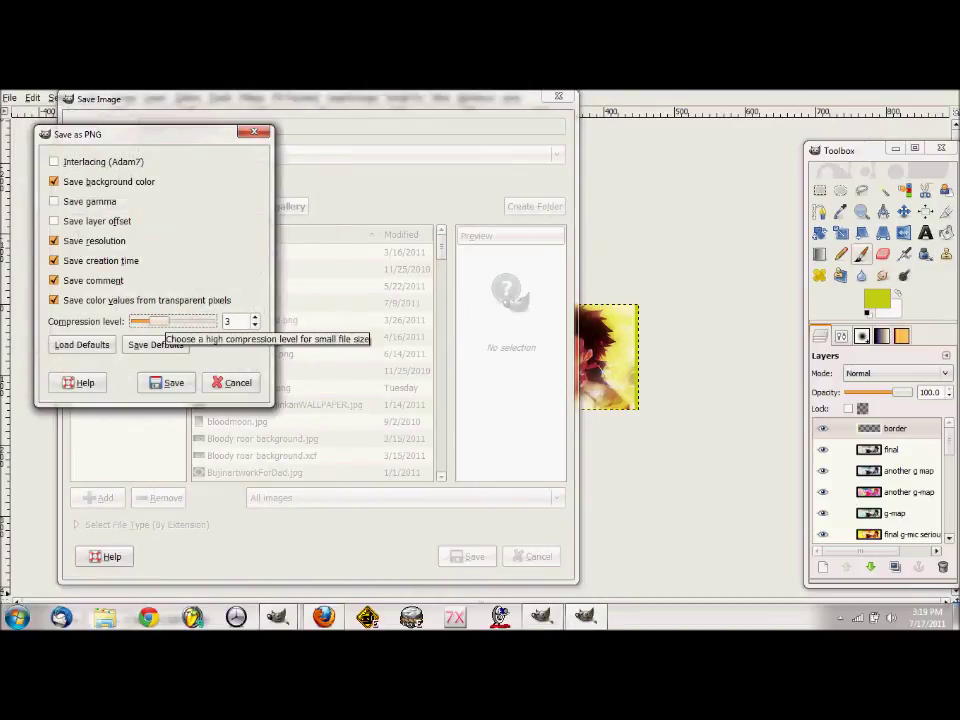